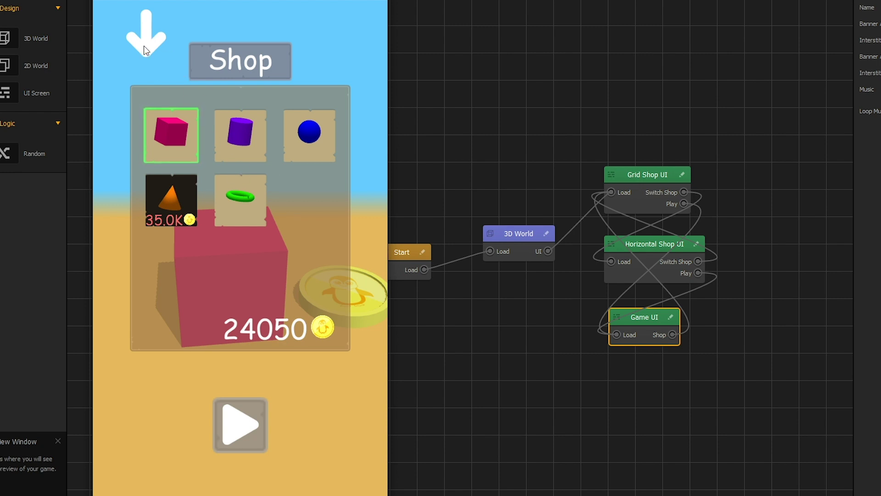
- Test the game preview by switching the shop layout, starting play and going back to the shop
{"action": "left_click", "coordinate": [146, 46]}
{"action": "left_click_drag", "start_coordinate": [284, 443], "coordinate": [276, 404]}
{"action": "left_click", "coordinate": [248, 437]}
{"action": "left_click", "coordinate": [140, 39]}
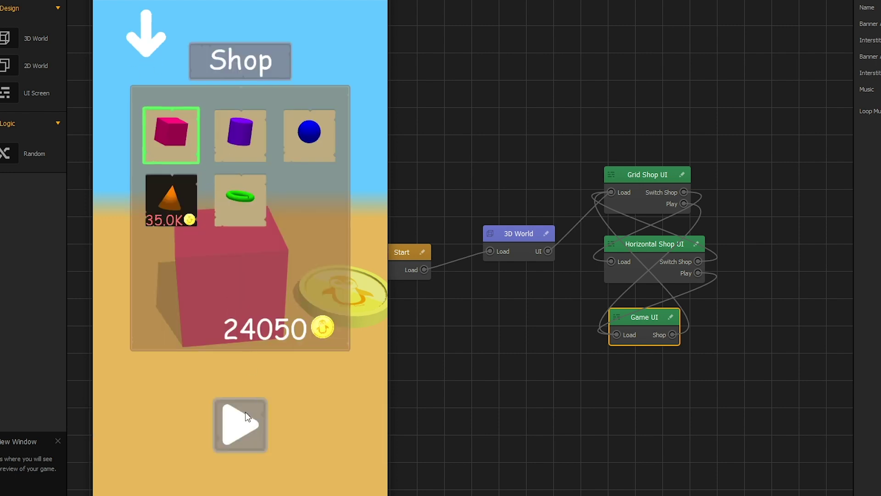
{"action": "left_click", "coordinate": [238, 432]}
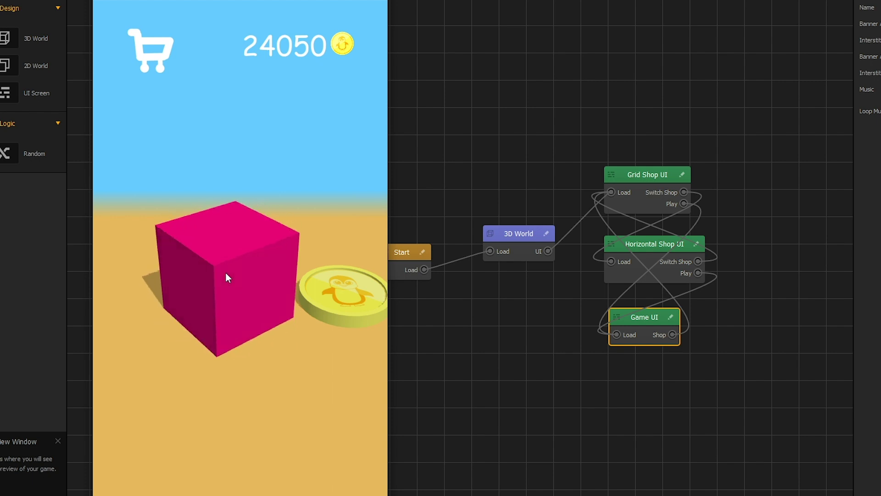
- Reopen the shop in the game preview and try selecting the cylinder, sphere and green ring characters
{"action": "left_click", "coordinate": [151, 54]}
{"action": "left_click", "coordinate": [248, 160]}
{"action": "left_click", "coordinate": [240, 198]}
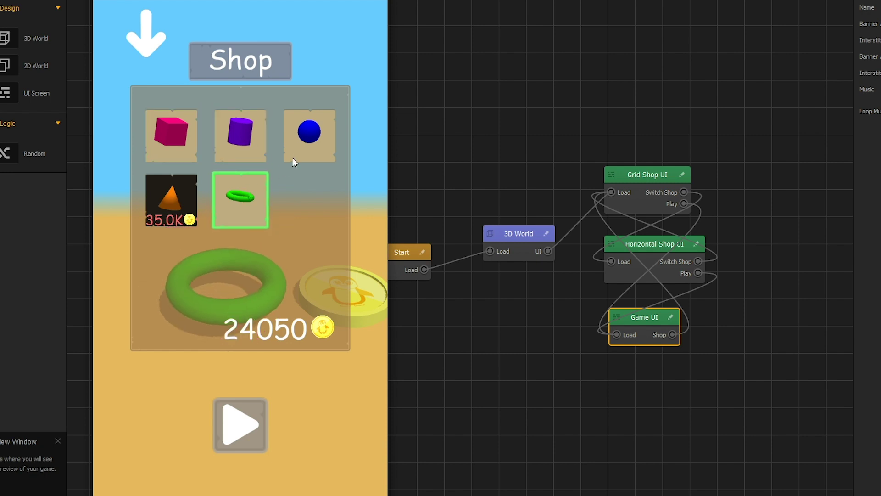
{"action": "left_click", "coordinate": [296, 156]}
{"action": "left_click", "coordinate": [250, 192]}
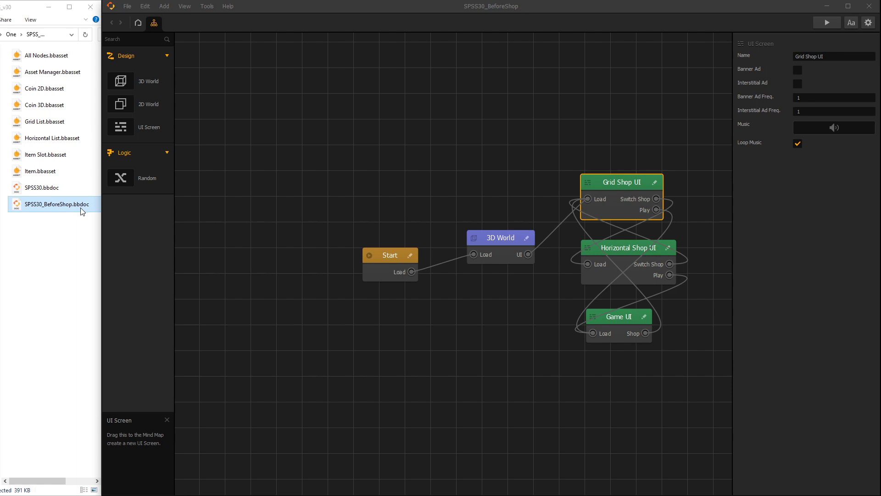
- Check the installed Buildbox version in the program's About information and close it
{"action": "left_click", "coordinate": [127, 6]}
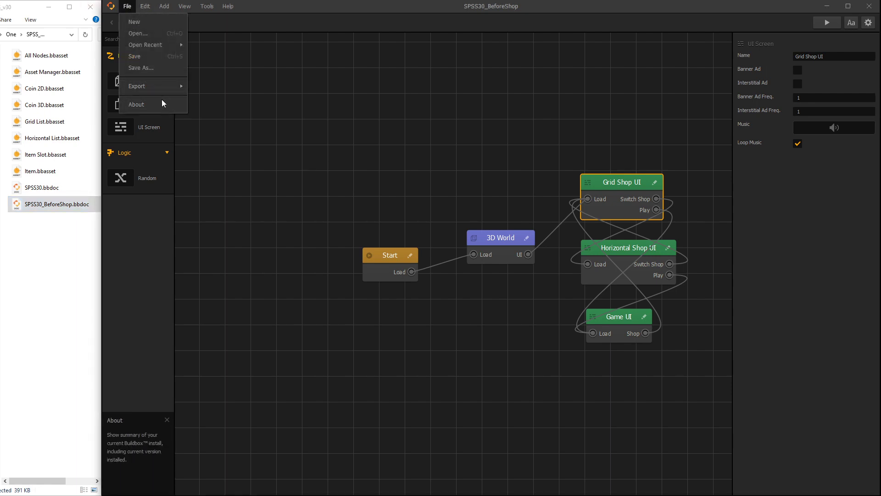
{"action": "left_click", "coordinate": [160, 103]}
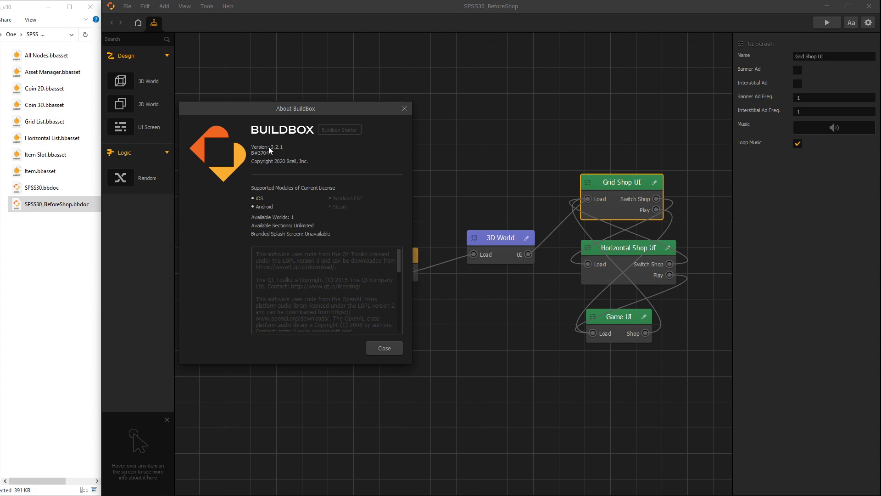
{"action": "left_click", "coordinate": [404, 108]}
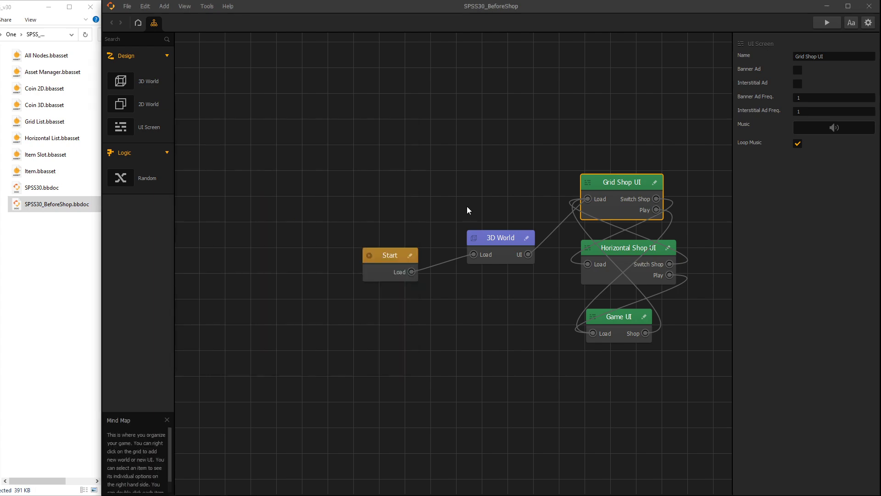
- Open the 3D World and examine the node map of character Char 1, including its 3D Model node
{"action": "double_click", "coordinate": [498, 245]}
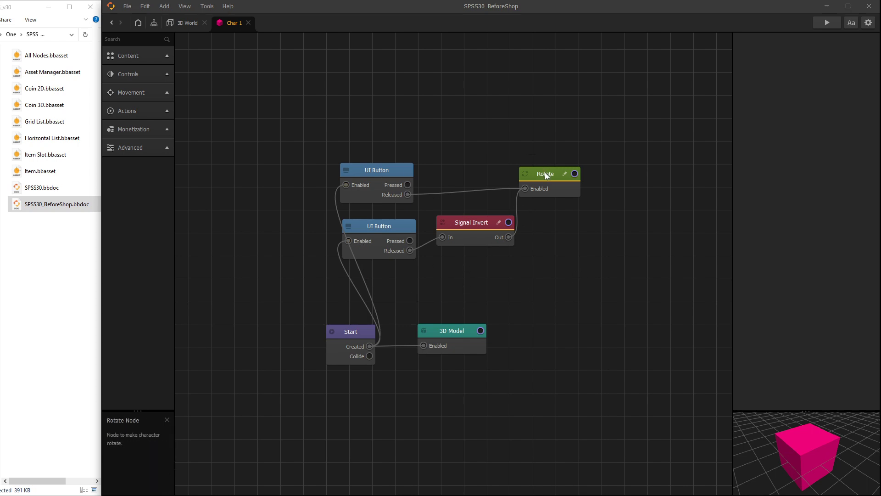
{"action": "left_click", "coordinate": [452, 331]}
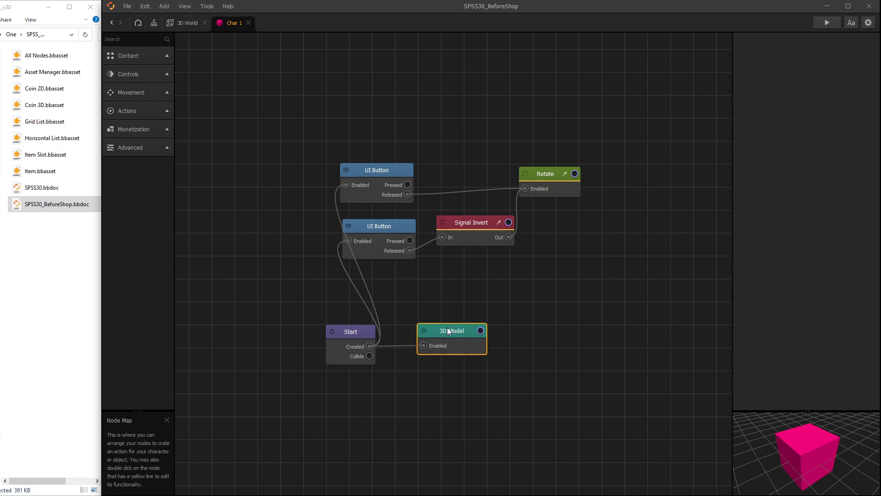
{"action": "left_click", "coordinate": [462, 314]}
{"action": "left_click", "coordinate": [249, 22]}
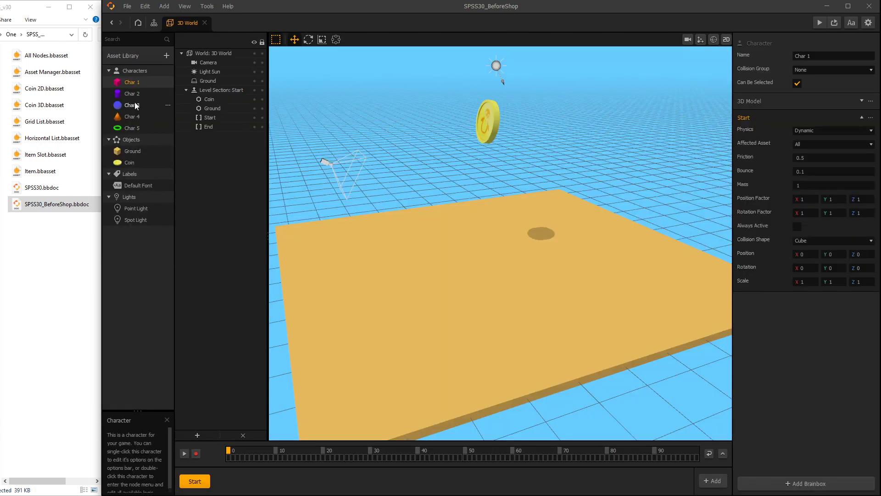
- Examine the node maps of characters Char 2 and Char 3, including Char 3's Start node settings
{"action": "double_click", "coordinate": [129, 101]}
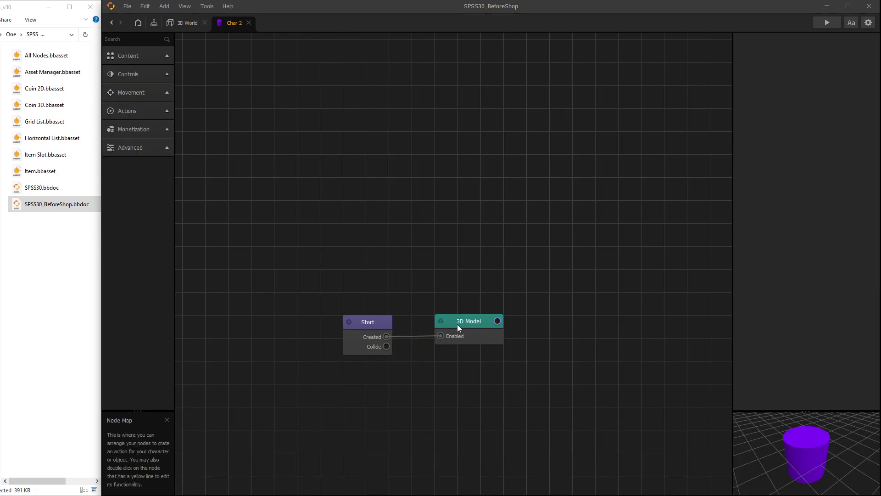
{"action": "left_click", "coordinate": [249, 23]}
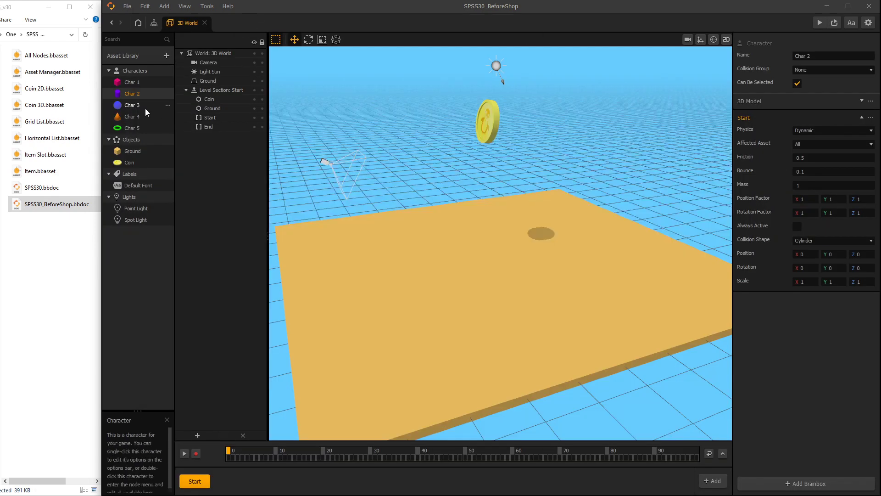
{"action": "double_click", "coordinate": [129, 109]}
{"action": "left_click", "coordinate": [372, 324]}
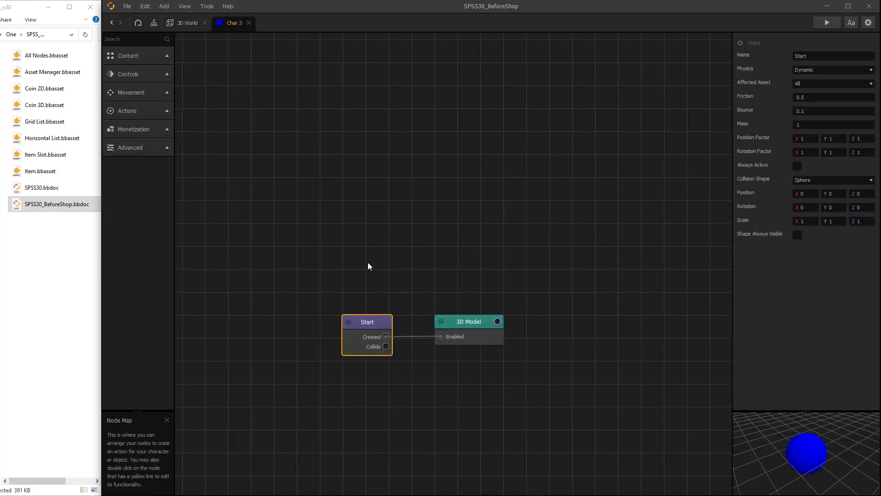
{"action": "left_click", "coordinate": [249, 23]}
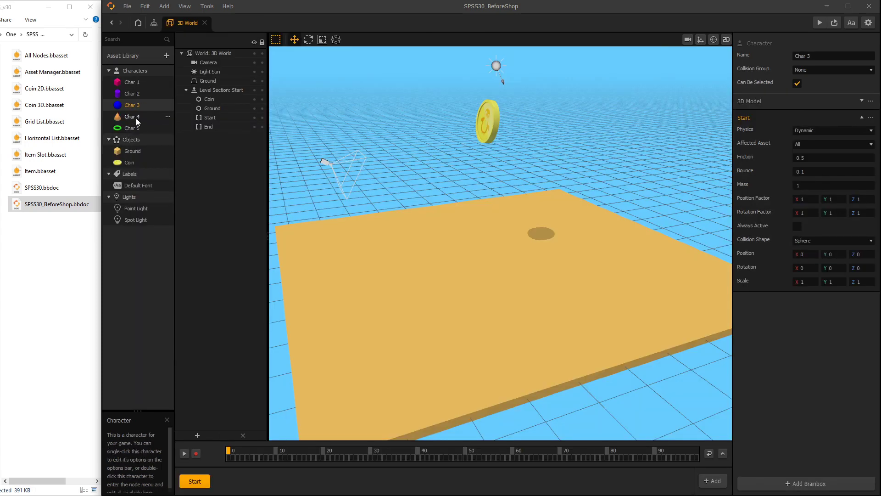
- Open the Grid Shop UI from the mind map and examine the node maps of Item 1 and Item 5
{"action": "left_click", "coordinate": [154, 22]}
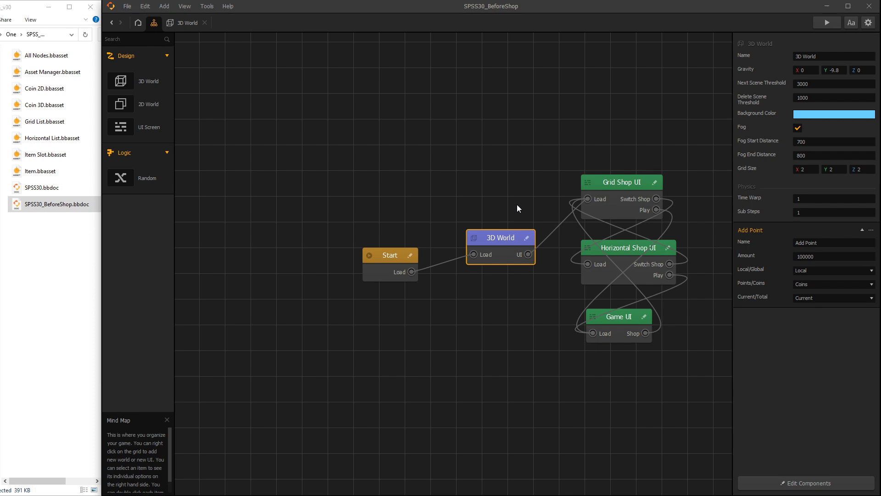
{"action": "double_click", "coordinate": [613, 182]}
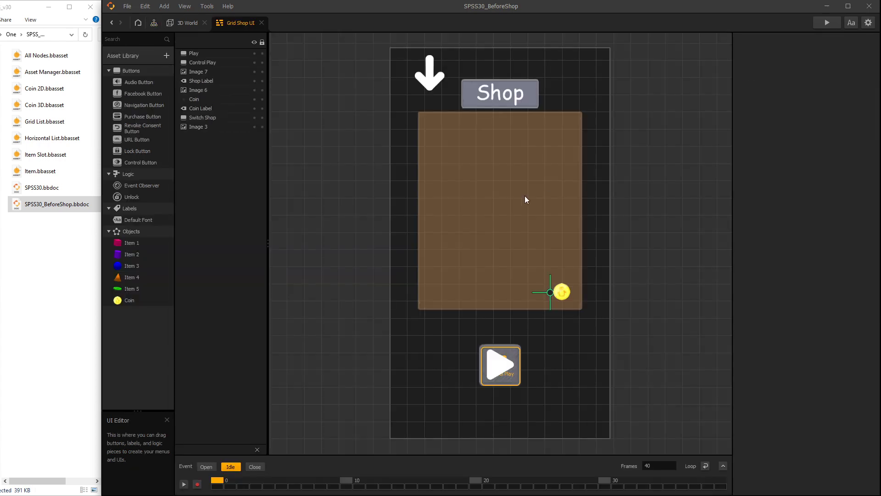
{"action": "double_click", "coordinate": [131, 243]}
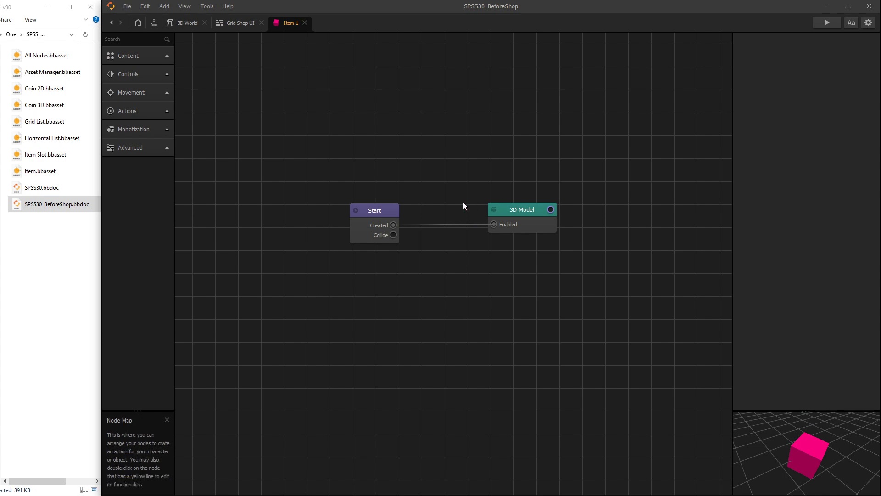
{"action": "left_click", "coordinate": [384, 209]}
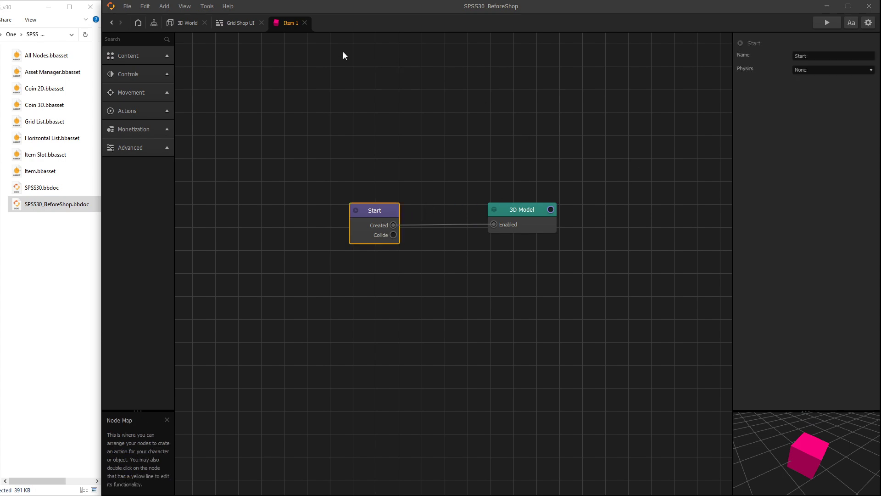
{"action": "left_click", "coordinate": [305, 23]}
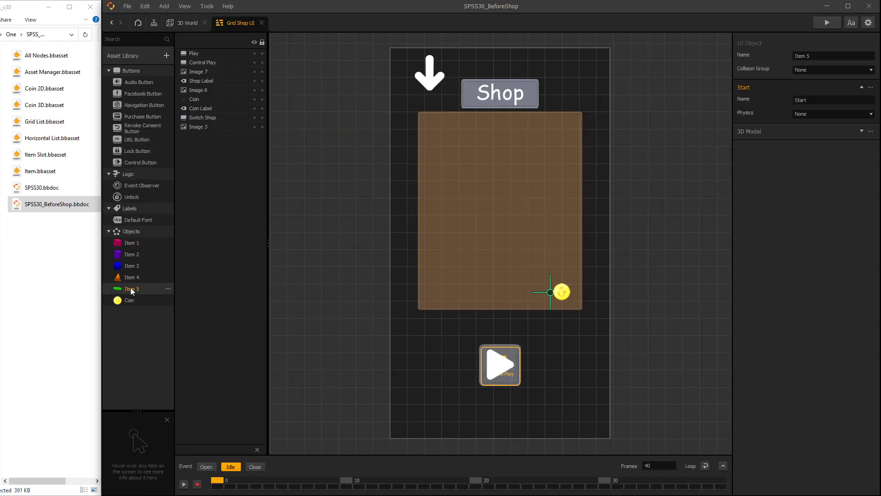
{"action": "double_click", "coordinate": [131, 288]}
{"action": "left_click", "coordinate": [305, 23]}
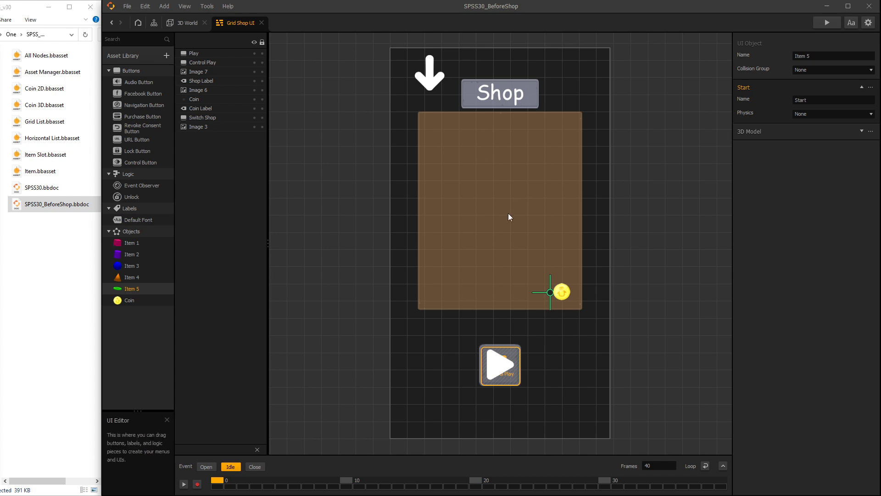
- Inspect the Grid Shop UI's brown background image, Shop title and Switch Shop button
{"action": "left_click", "coordinate": [472, 194]}
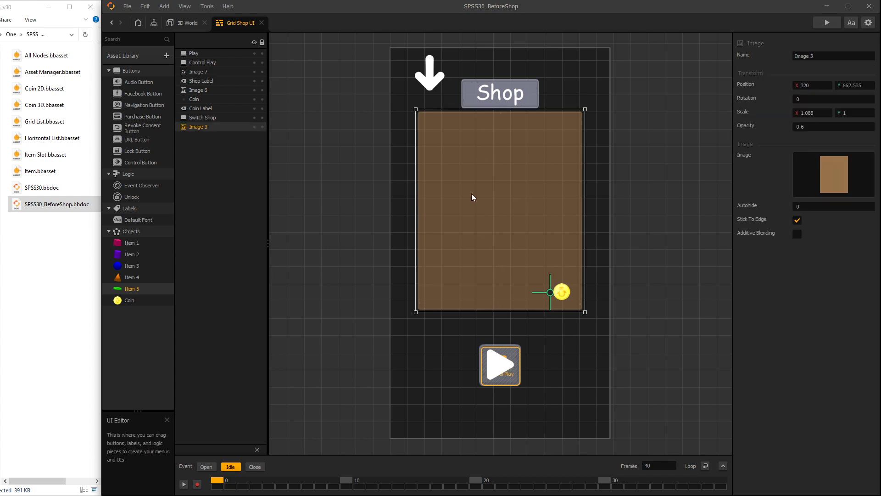
{"action": "left_click", "coordinate": [483, 95]}
{"action": "left_click", "coordinate": [414, 94]}
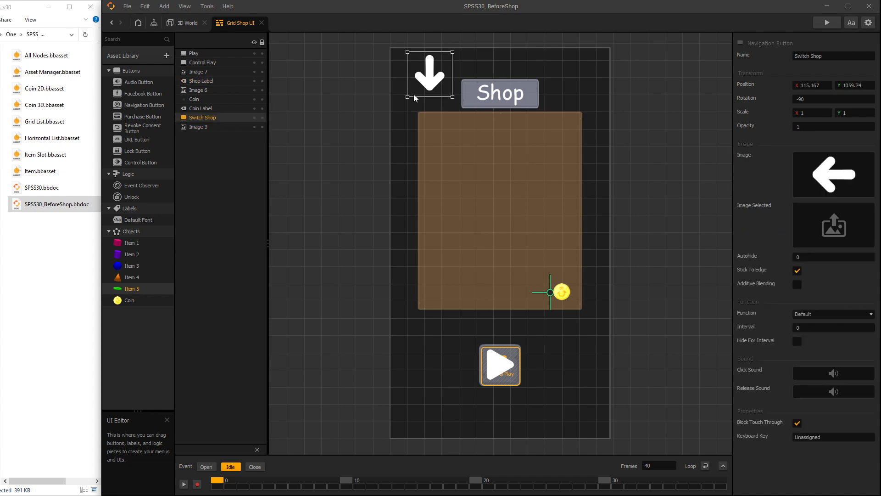
{"action": "left_click", "coordinate": [329, 292]}
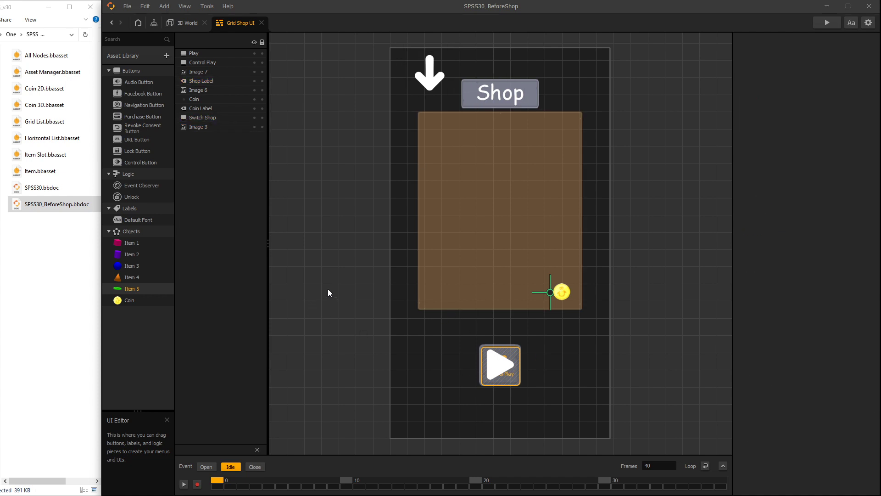
- Return to the 3D World and review the characters Char 1, Char 2 and Char 3
{"action": "left_click", "coordinate": [176, 27]}
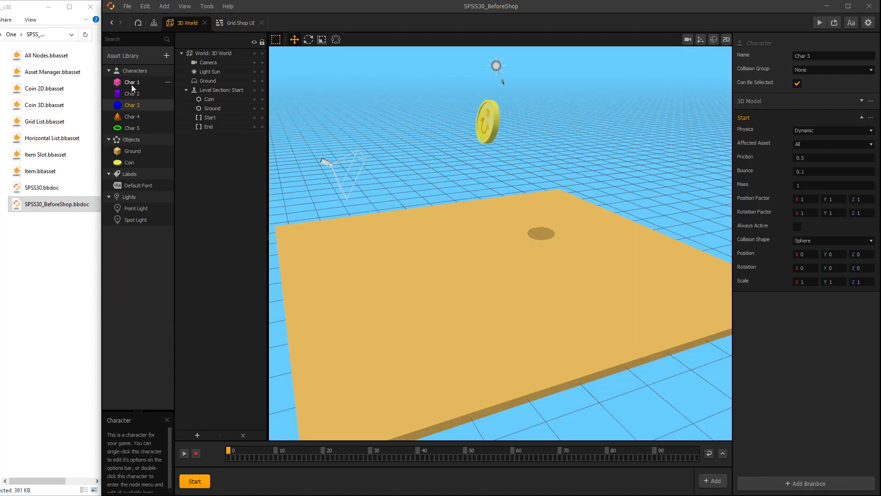
{"action": "left_click", "coordinate": [132, 85]}
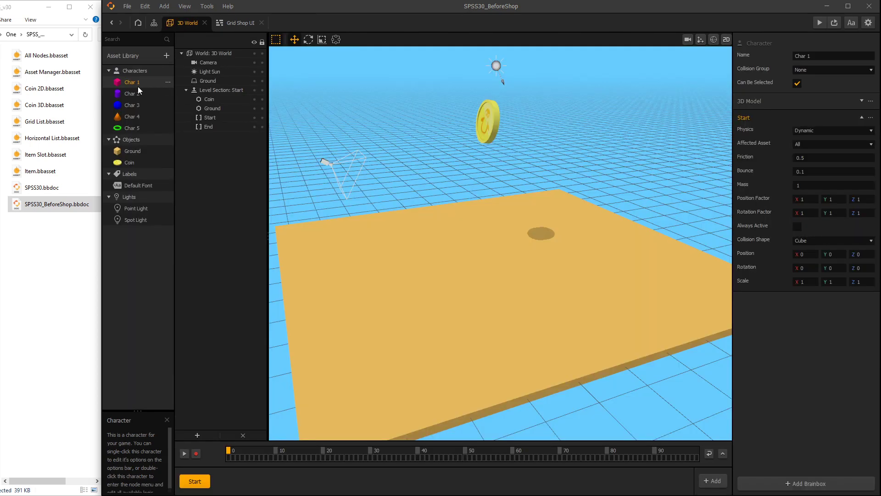
{"action": "double_click", "coordinate": [133, 95]}
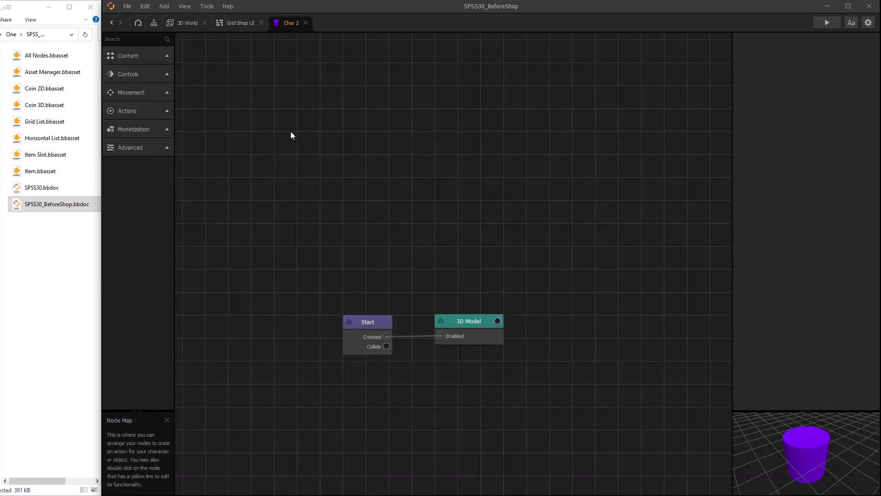
{"action": "left_click", "coordinate": [306, 24]}
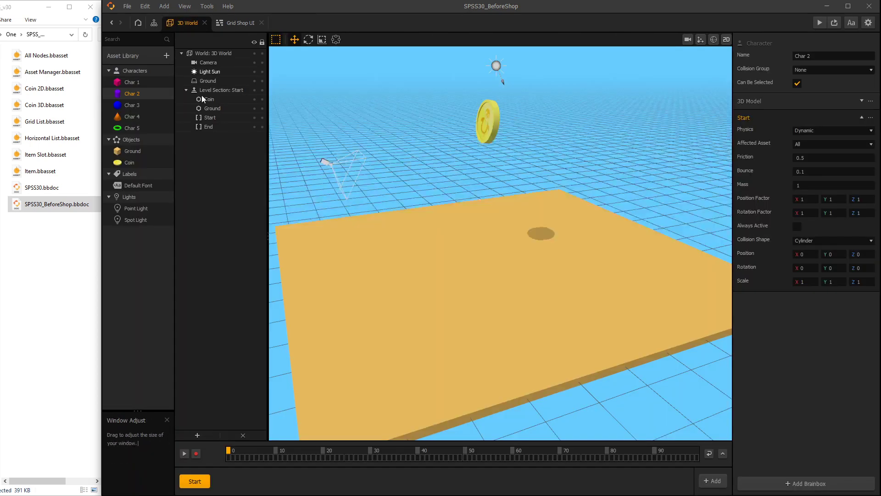
{"action": "left_click", "coordinate": [133, 105]}
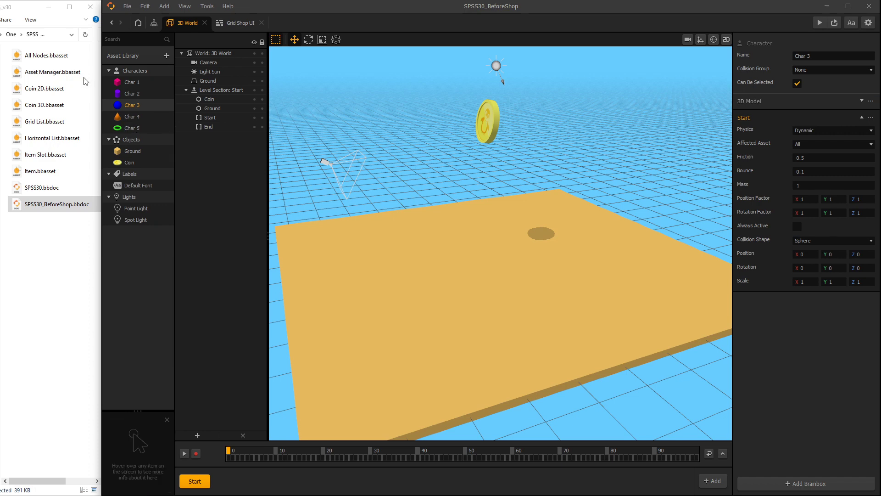
- Import Asset Manager.bbasset from the file folder into the 3D World as a character and select it
{"action": "left_click", "coordinate": [44, 76]}
{"action": "left_click_drag", "start_coordinate": [45, 75], "coordinate": [455, 240]}
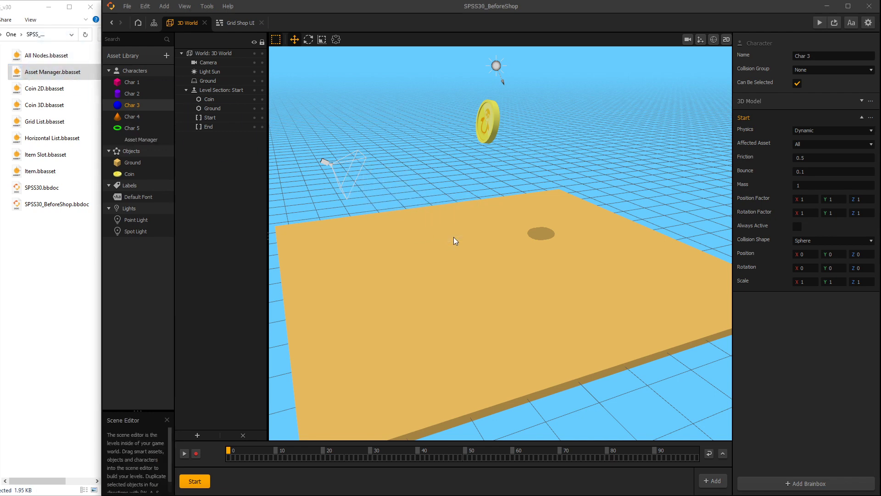
{"action": "left_click", "coordinate": [137, 143]}
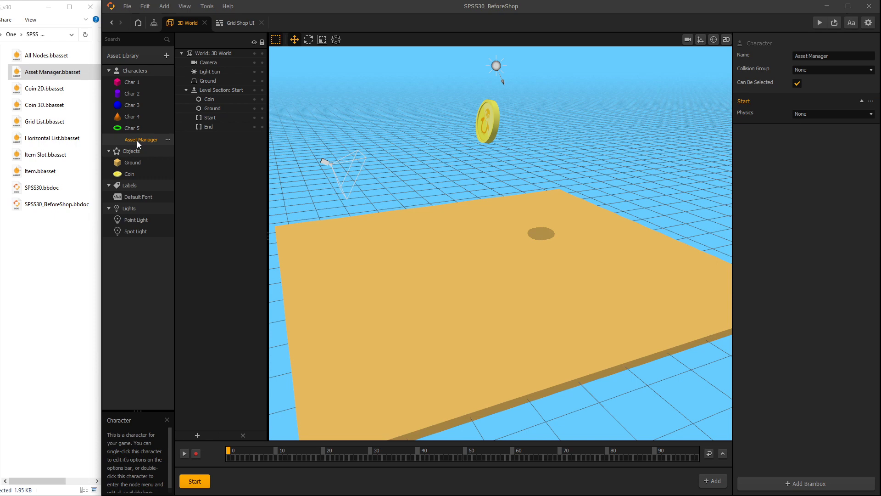
- Place the Asset Manager character in the Start level section and move it above the ground, just below the coin
{"action": "left_click_drag", "start_coordinate": [138, 143], "coordinate": [431, 265]}
{"action": "left_click_drag", "start_coordinate": [475, 249], "coordinate": [475, 249]}
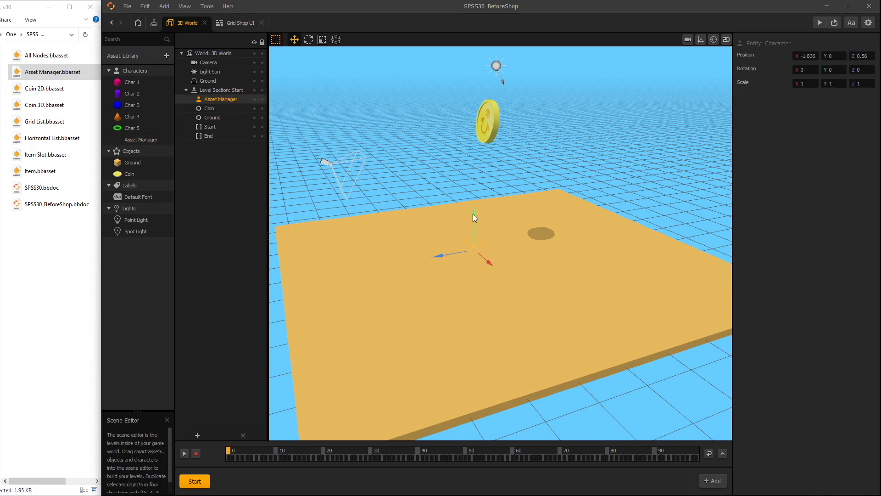
{"action": "left_click_drag", "start_coordinate": [473, 214], "coordinate": [467, 95]}
{"action": "left_click_drag", "start_coordinate": [483, 140], "coordinate": [508, 151]}
{"action": "left_click_drag", "start_coordinate": [492, 107], "coordinate": [489, 137]}
{"action": "left_click", "coordinate": [397, 149]}
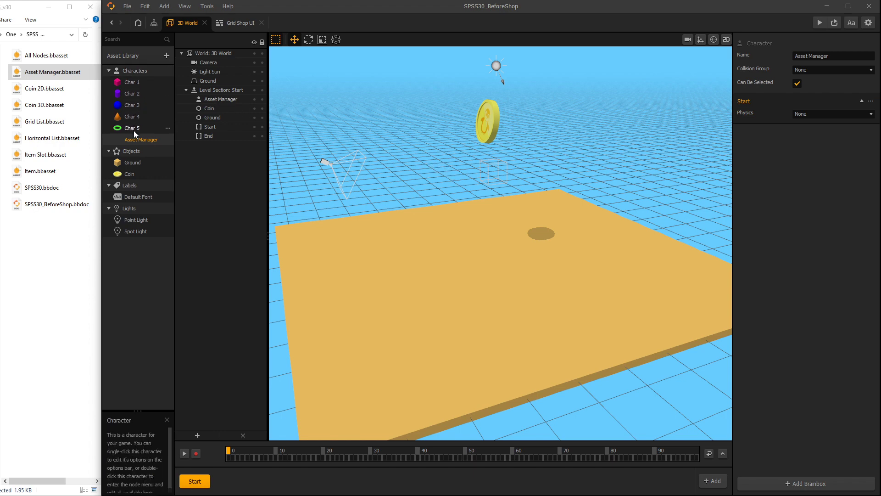
- Add a Hexagon shape to the asset library and move it into the Characters group
{"action": "left_click", "coordinate": [166, 56]}
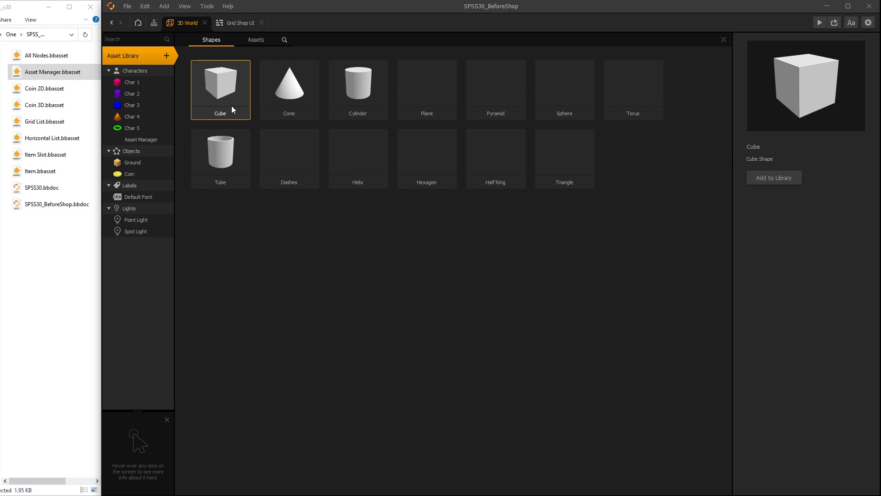
{"action": "left_click", "coordinate": [438, 158]}
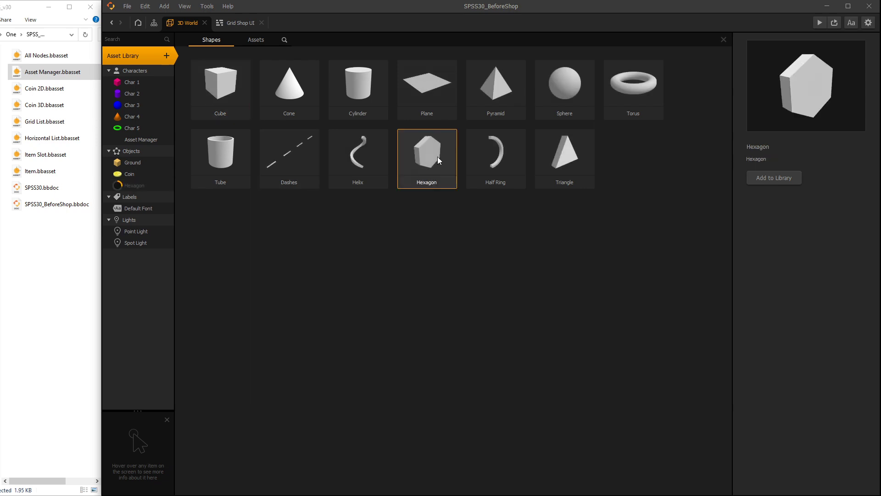
{"action": "double_click", "coordinate": [437, 158]}
{"action": "left_click", "coordinate": [724, 39]}
{"action": "left_click_drag", "start_coordinate": [139, 153], "coordinate": [144, 133]}
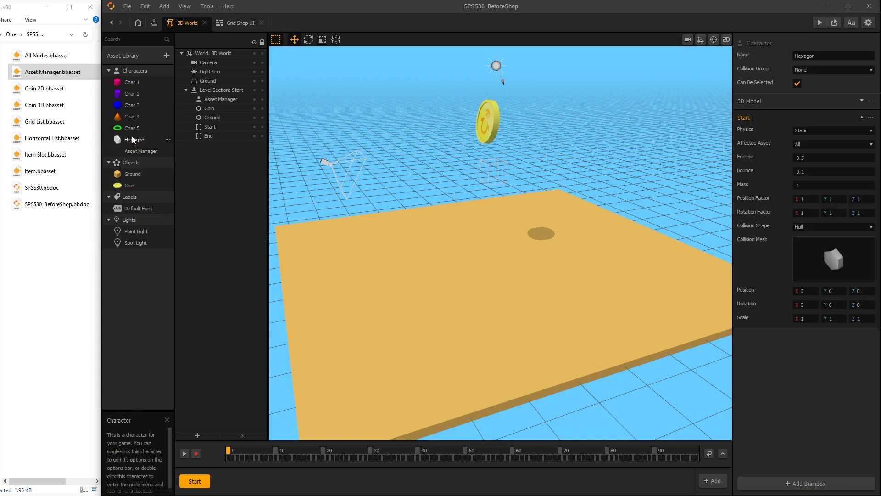
- Rename the Hexagon character as Char Hex and set its physics to Dynamic
{"action": "left_click", "coordinate": [828, 57]}
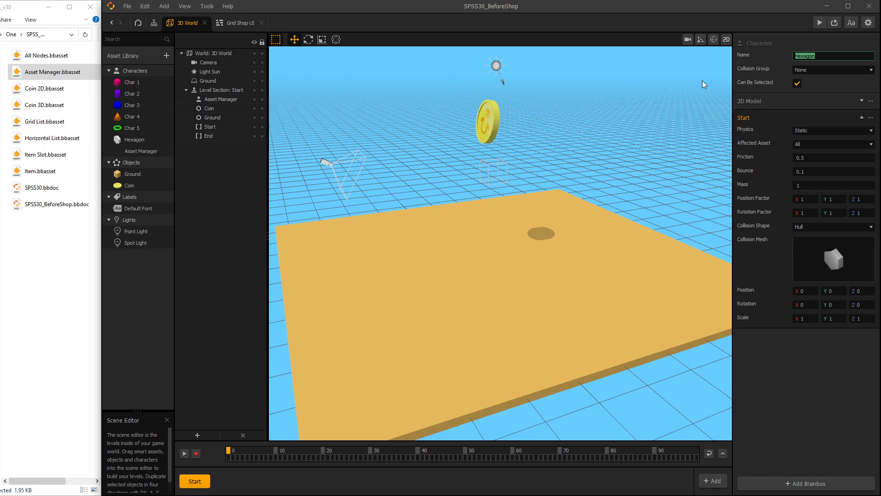
{"action": "type", "text": "Char H"}
{"action": "type", "text": "ex"}
{"action": "left_click", "coordinate": [831, 131]}
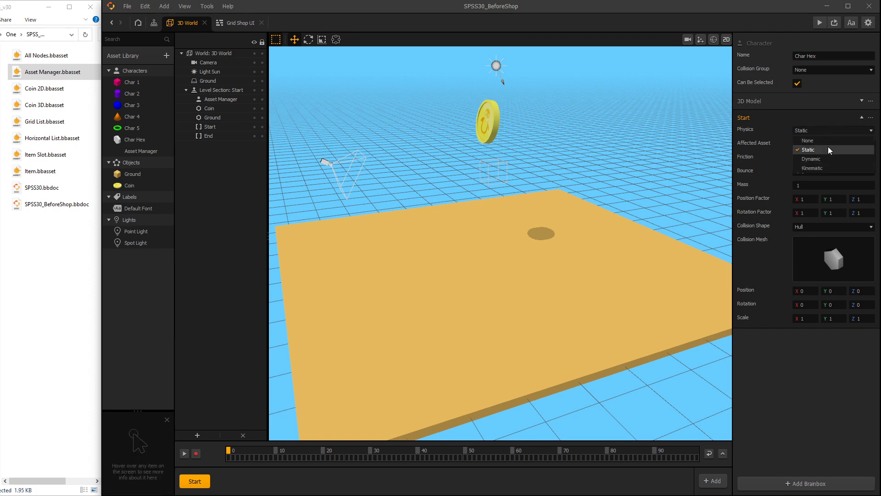
{"action": "left_click", "coordinate": [824, 158]}
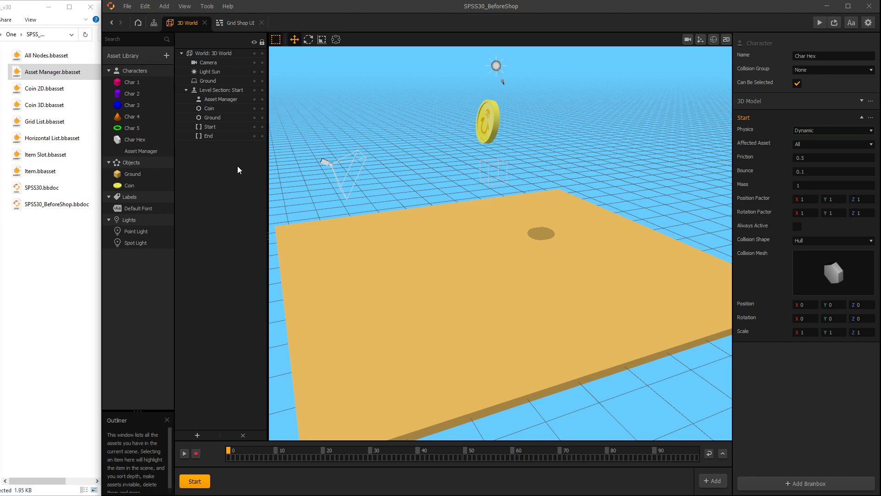
- Set the colour of Char Hex's 3D model to red
{"action": "left_click", "coordinate": [861, 100]}
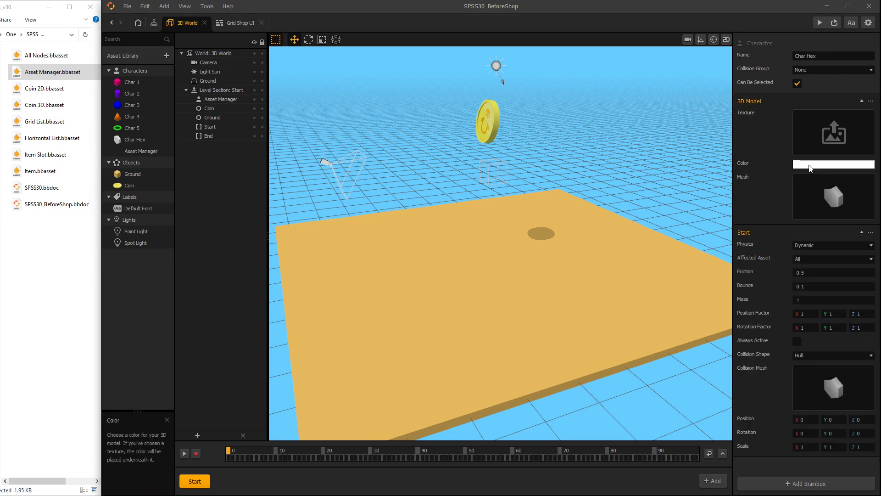
{"action": "left_click", "coordinate": [833, 164]}
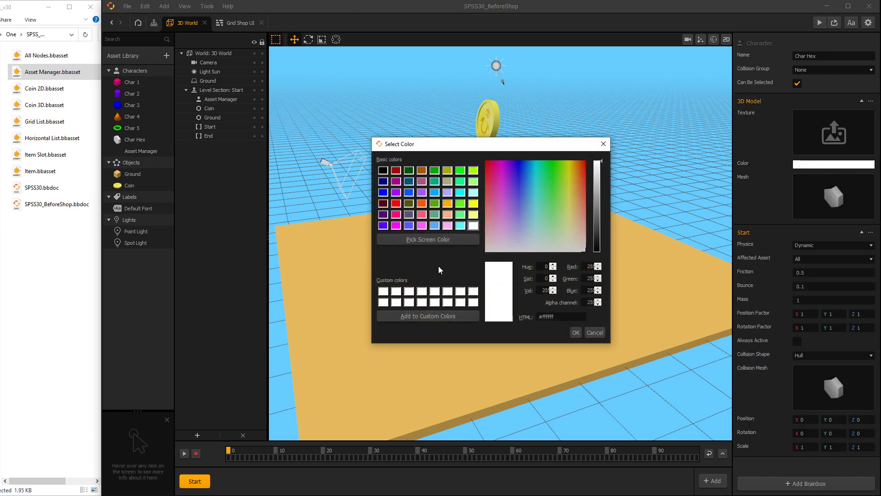
{"action": "left_click", "coordinate": [488, 175]}
{"action": "left_click", "coordinate": [575, 332]}
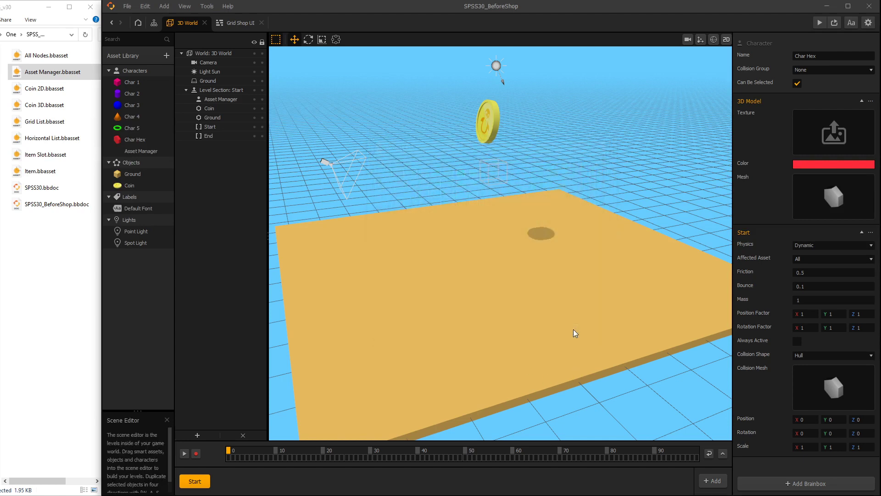
- Open the Asset Manager's node map and examine the Asset Prefix setting of its SPSS Asset Selector node
{"action": "double_click", "coordinate": [140, 151]}
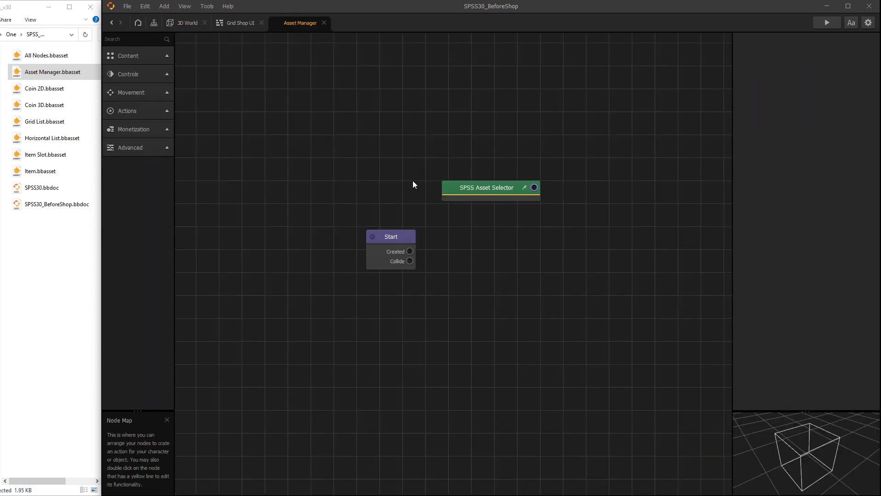
{"action": "left_click", "coordinate": [495, 187]}
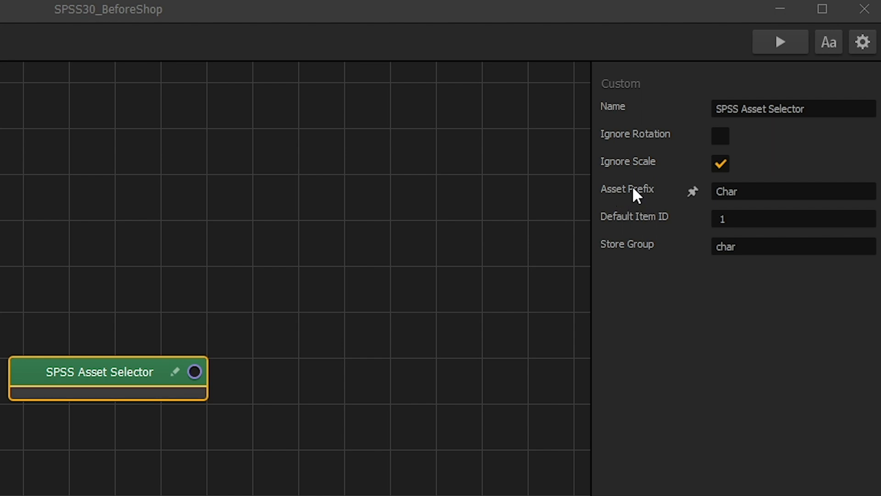
{"action": "left_click", "coordinate": [740, 192]}
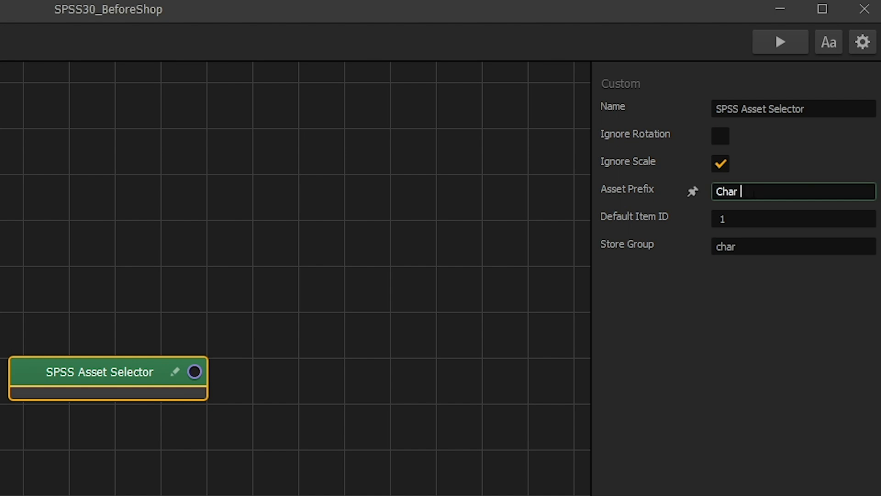
{"action": "left_click_drag", "start_coordinate": [740, 191], "coordinate": [718, 192]}
{"action": "left_click", "coordinate": [769, 190]}
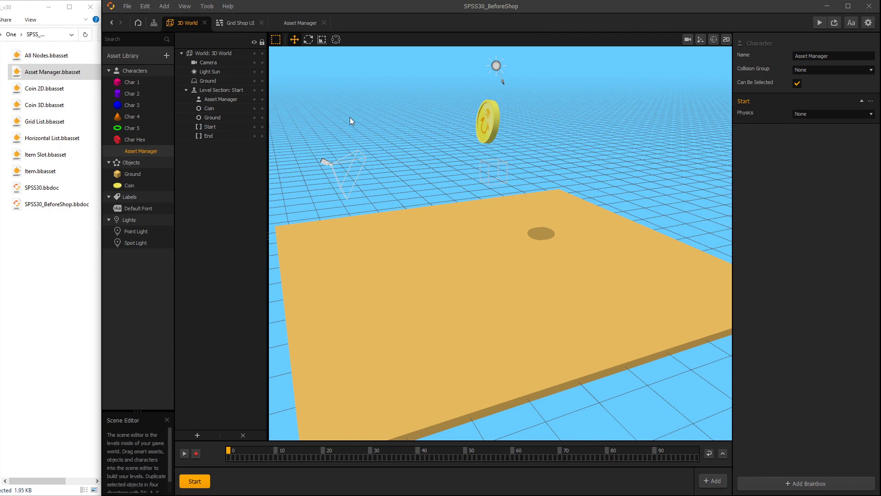
- Import Grid List.bbasset into the Grid Shop UI, fit it over the brown panel at about 4.04 by 4.46 scale, and preview the shop
{"action": "left_click", "coordinate": [240, 24]}
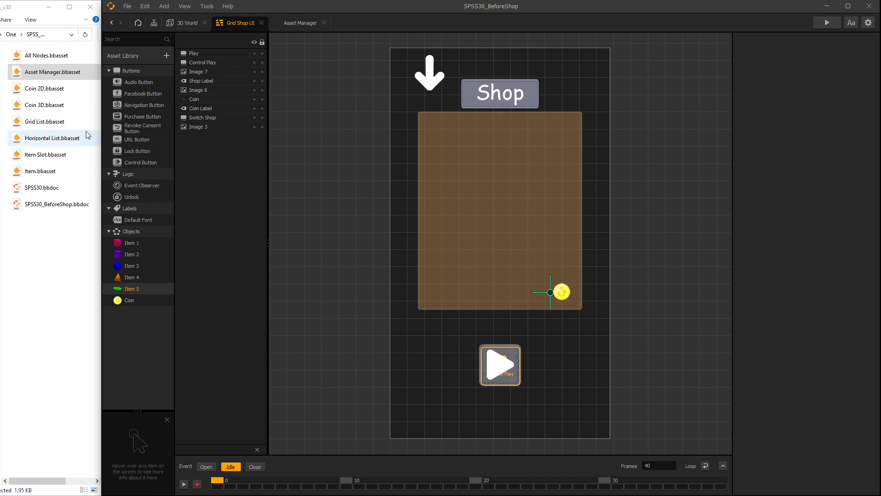
{"action": "left_click", "coordinate": [35, 127]}
{"action": "left_click_drag", "start_coordinate": [41, 128], "coordinate": [571, 281]}
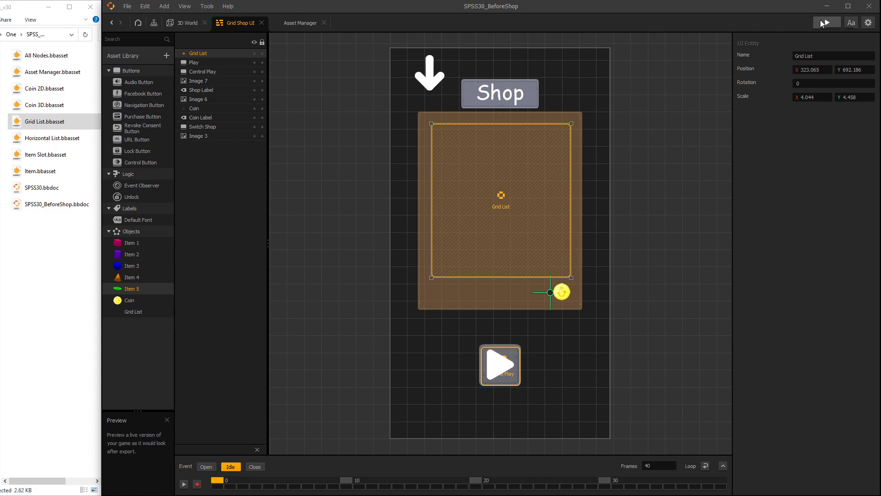
{"action": "left_click", "coordinate": [822, 22]}
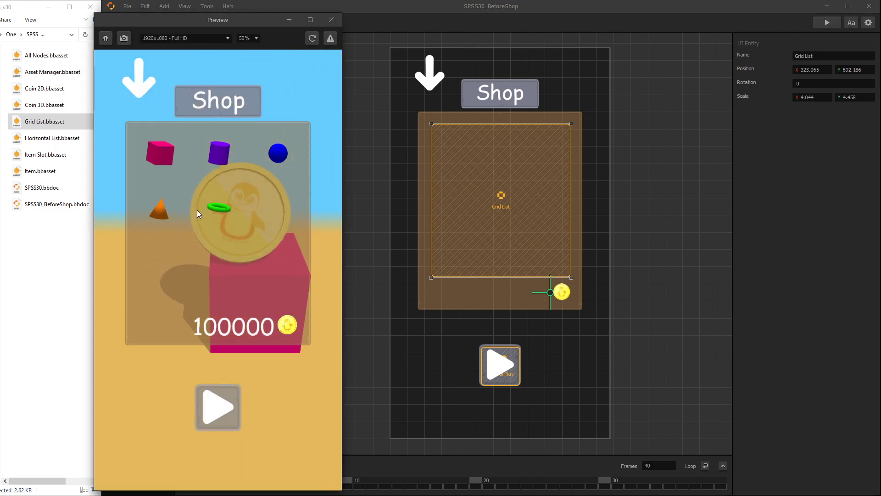
{"action": "left_click", "coordinate": [330, 19]}
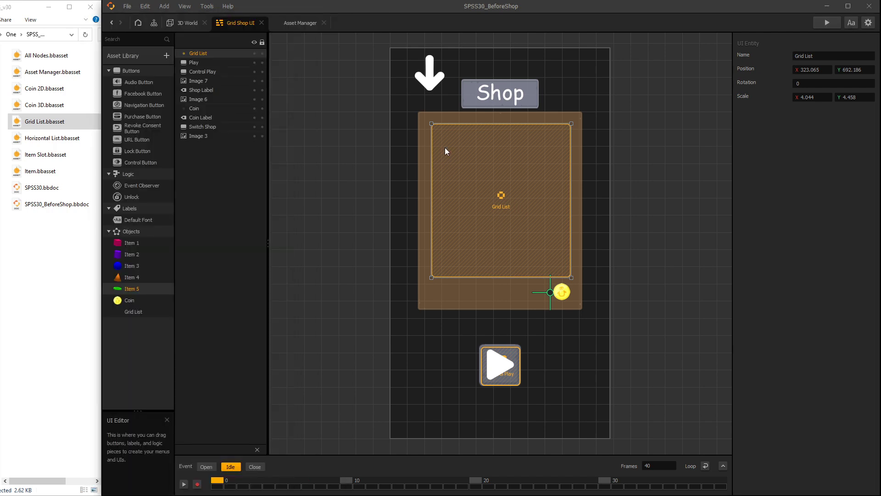
- Delete the Grid List from the shop UI and restore it, previewing the shop both without and with it
{"action": "key", "text": "Delete"}
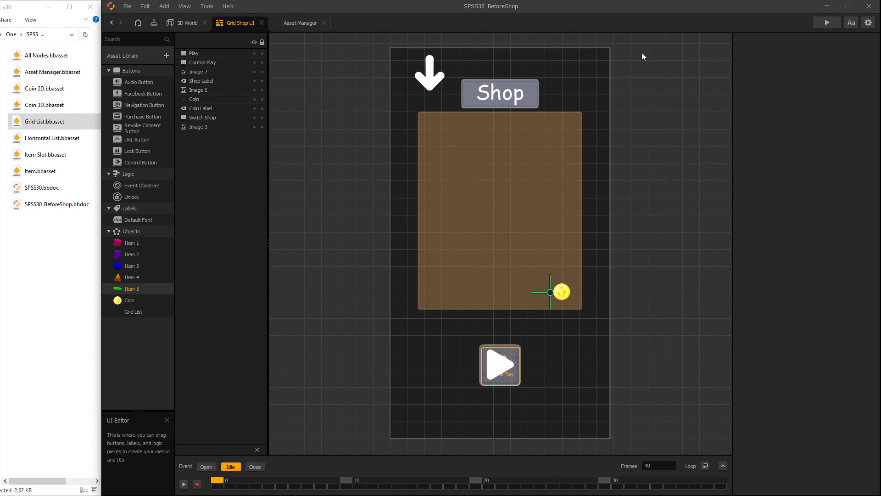
{"action": "left_click", "coordinate": [823, 22]}
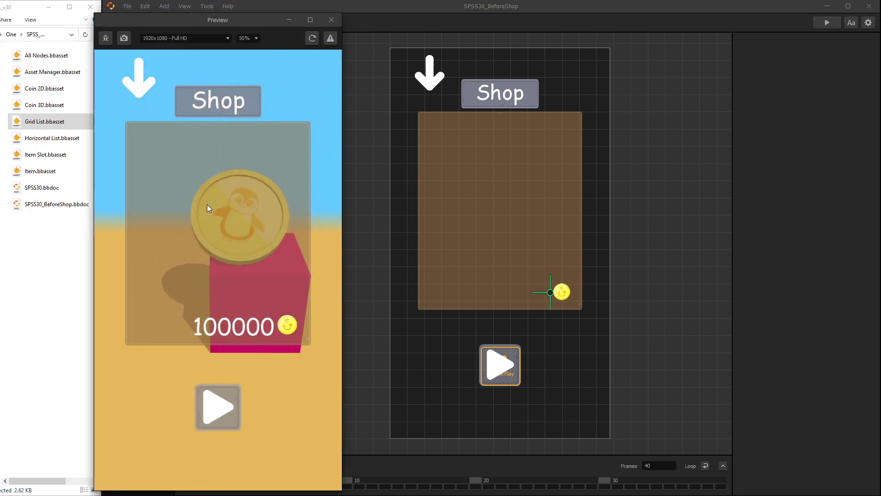
{"action": "left_click", "coordinate": [289, 20]}
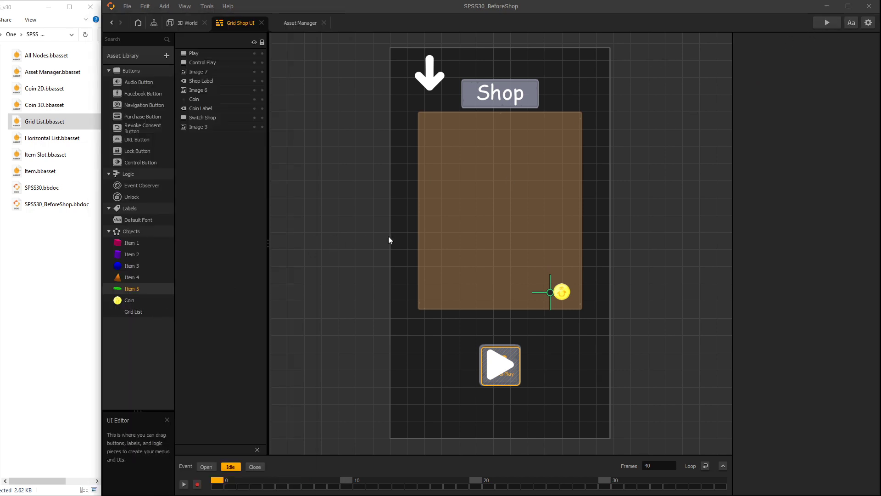
{"action": "left_click_drag", "start_coordinate": [388, 236], "coordinate": [387, 236]}
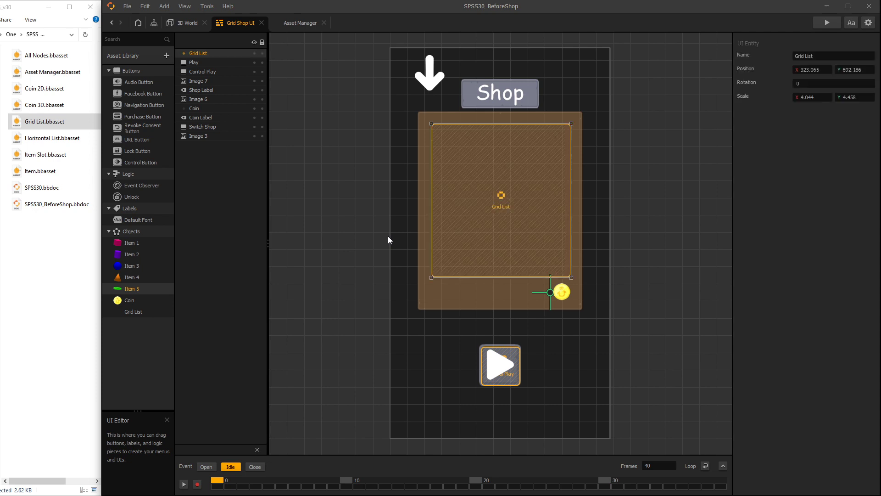
{"action": "left_click", "coordinate": [827, 22]}
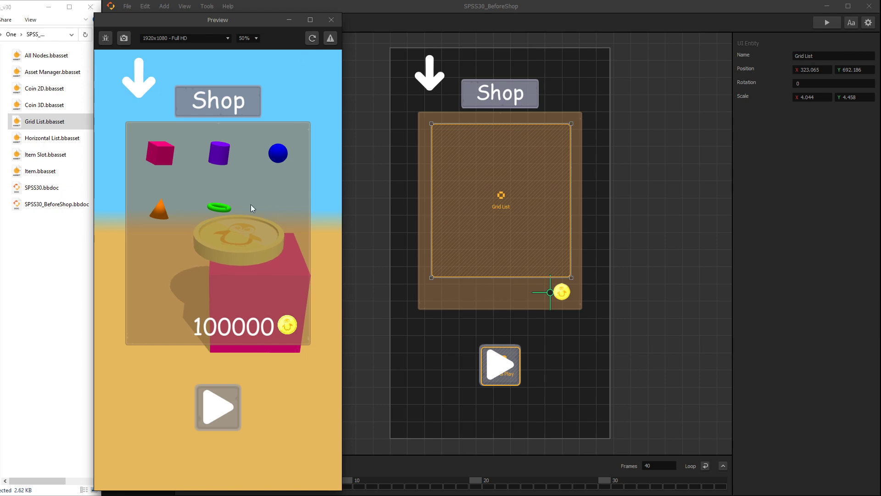
{"action": "key", "text": "Escape"}
- Duplicate the Item 5 object in the asset library and rename the copy as Item Hex
{"action": "left_click", "coordinate": [132, 289]}
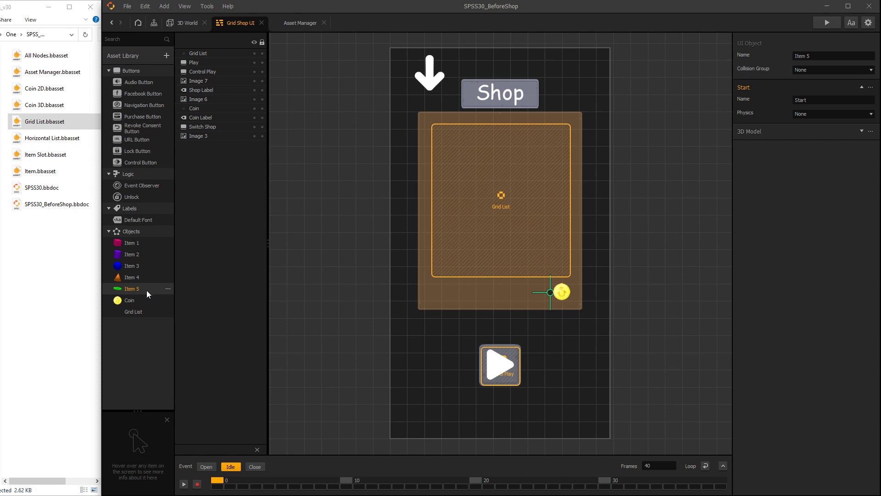
{"action": "key", "text": "ctrl+d"}
{"action": "left_click", "coordinate": [138, 299]}
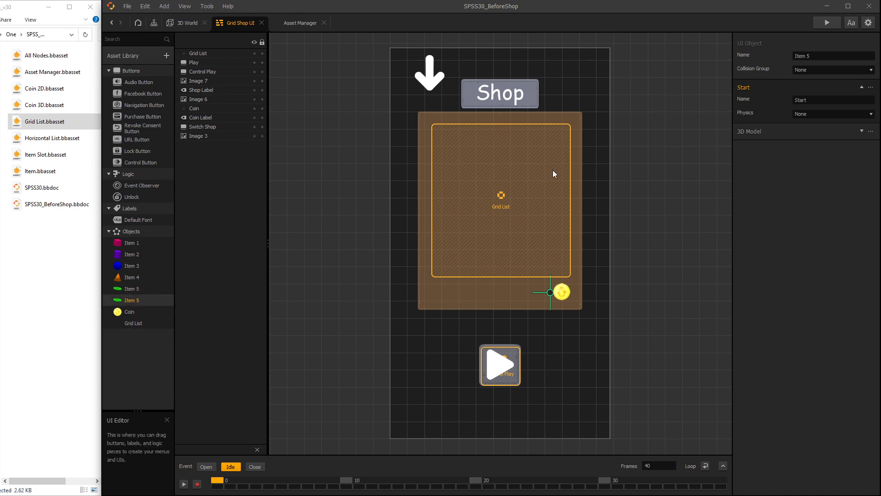
{"action": "double_click", "coordinate": [808, 56]}
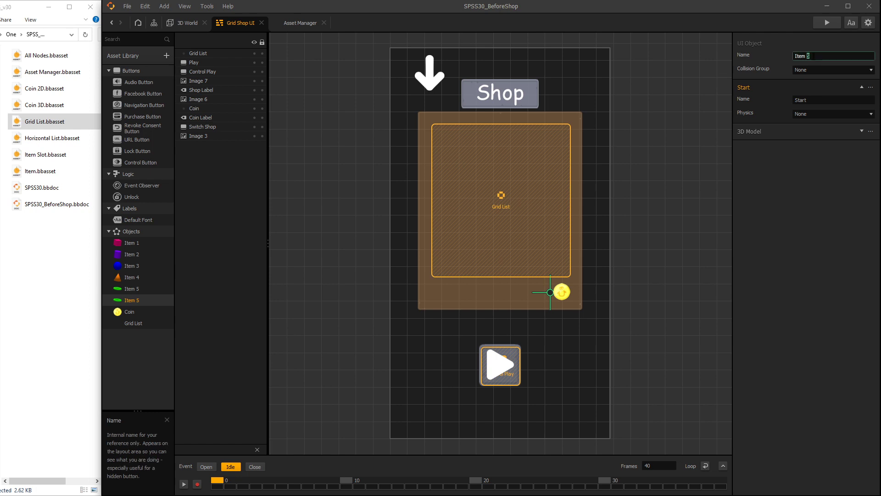
{"action": "type", "text": "Hex"}
{"action": "key", "text": "Return"}
- Replace the mesh of Item Hex's 3D model with hexagon.obj
{"action": "left_click", "coordinate": [862, 131]}
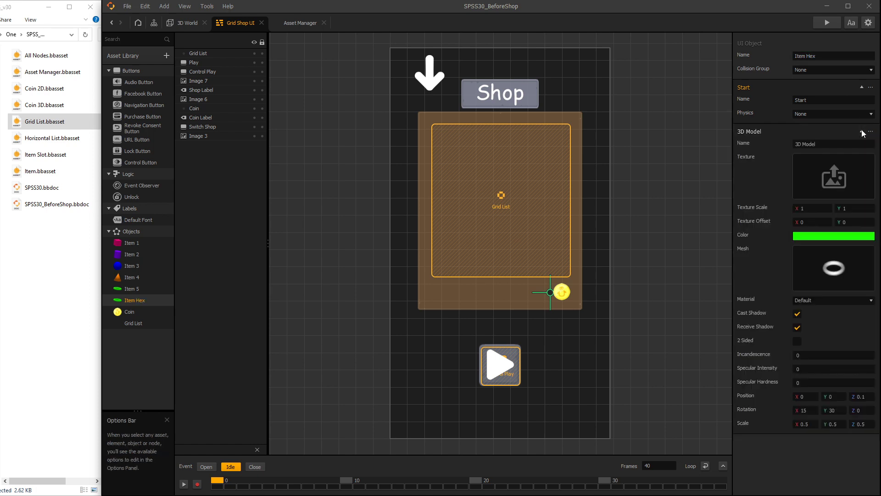
{"action": "left_click", "coordinate": [856, 252]}
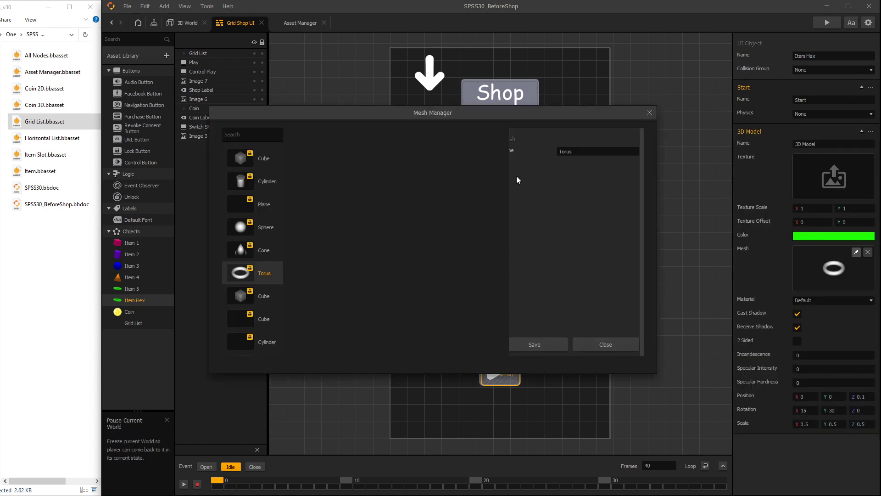
{"action": "scroll", "coordinate": [238, 368], "scroll_direction": "down", "scroll_amount": 2}
{"action": "left_click", "coordinate": [254, 360]}
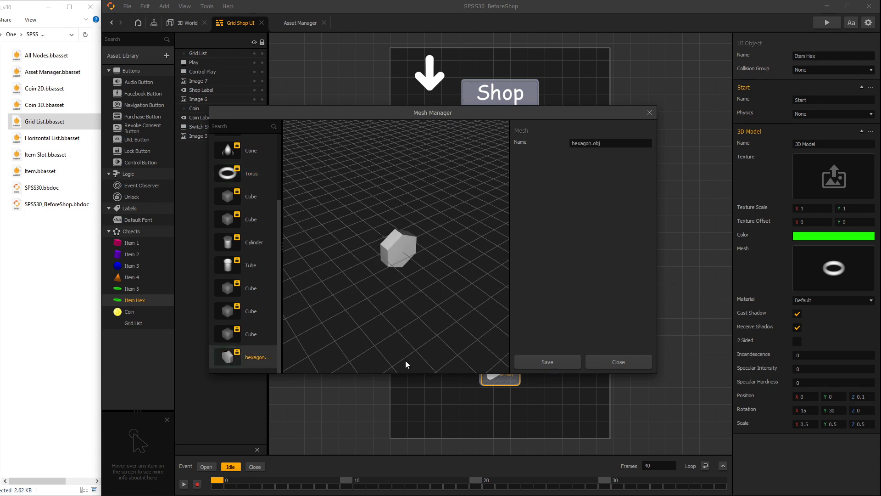
{"action": "left_click", "coordinate": [555, 363]}
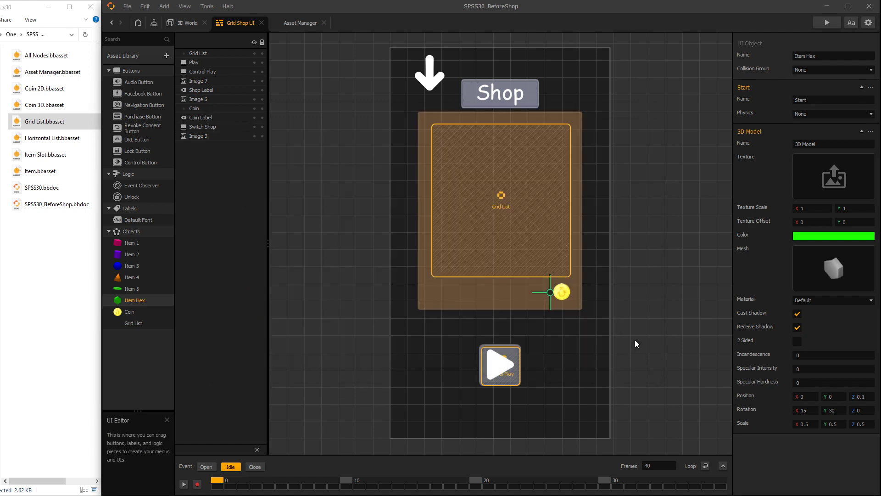
- Set the colour of Item Hex's 3D model to red, #ff0000
{"action": "left_click", "coordinate": [838, 236]}
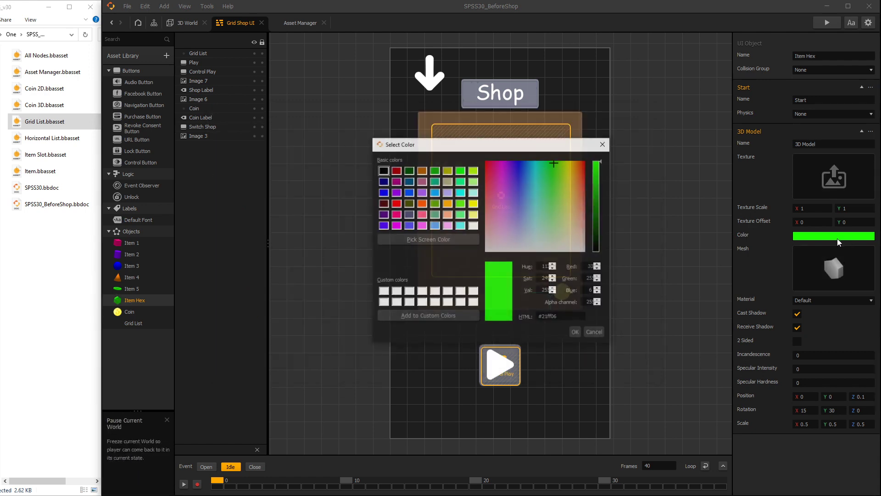
{"action": "left_click", "coordinate": [396, 203]}
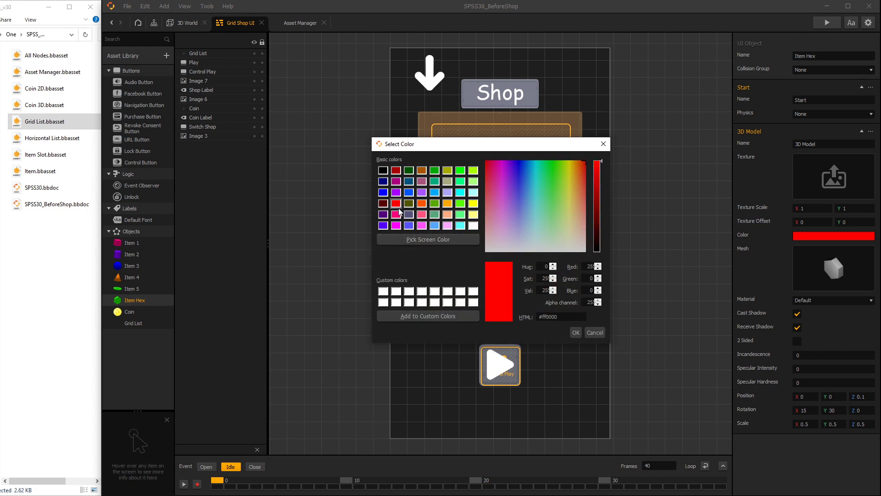
{"action": "left_click", "coordinate": [576, 332]}
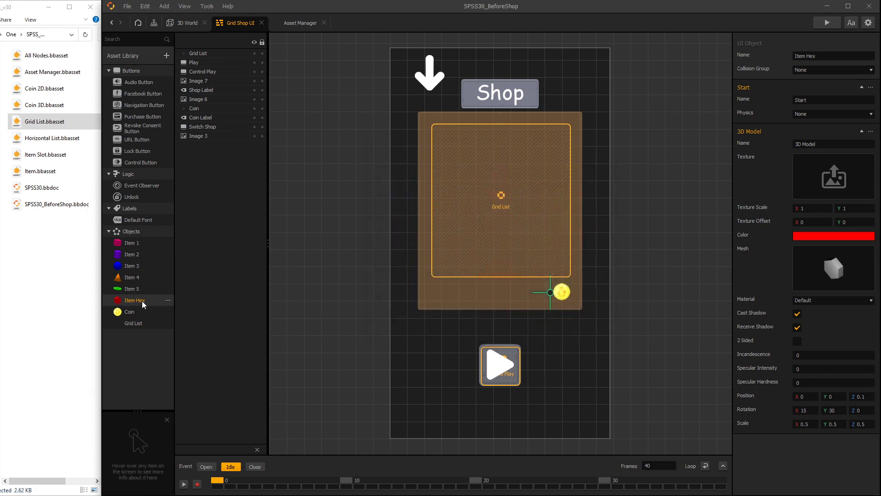
- Preview the shop to check which items the grid shows, and close the preview
{"action": "left_click", "coordinate": [826, 23]}
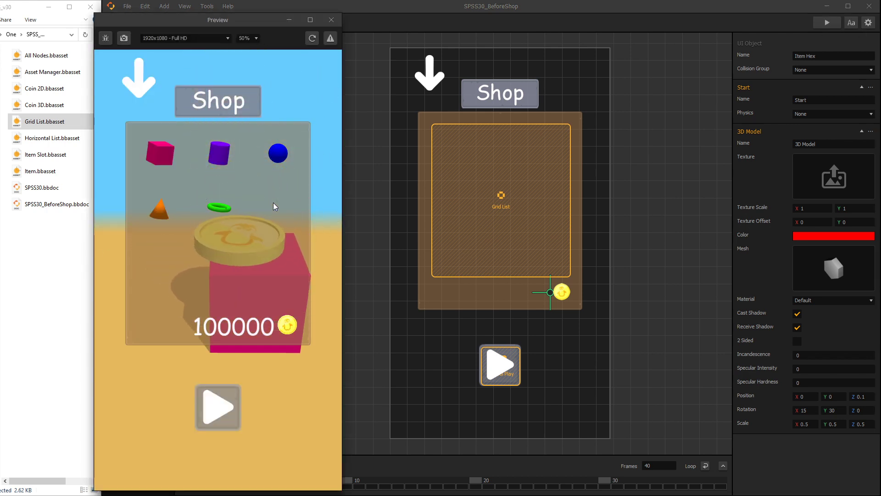
{"action": "left_click", "coordinate": [331, 20]}
{"action": "left_click", "coordinate": [318, 266]}
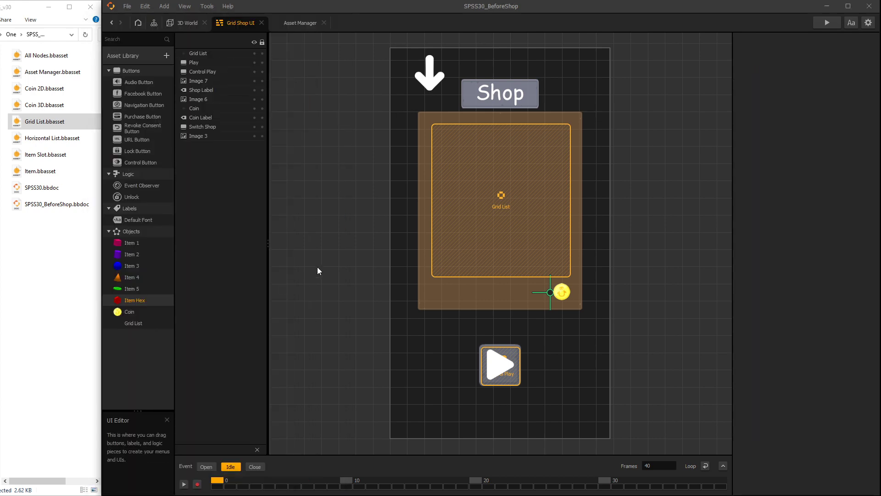
- Open the Grid List's node map and examine the Delay node between Start and SP Grid List
{"action": "double_click", "coordinate": [134, 324]}
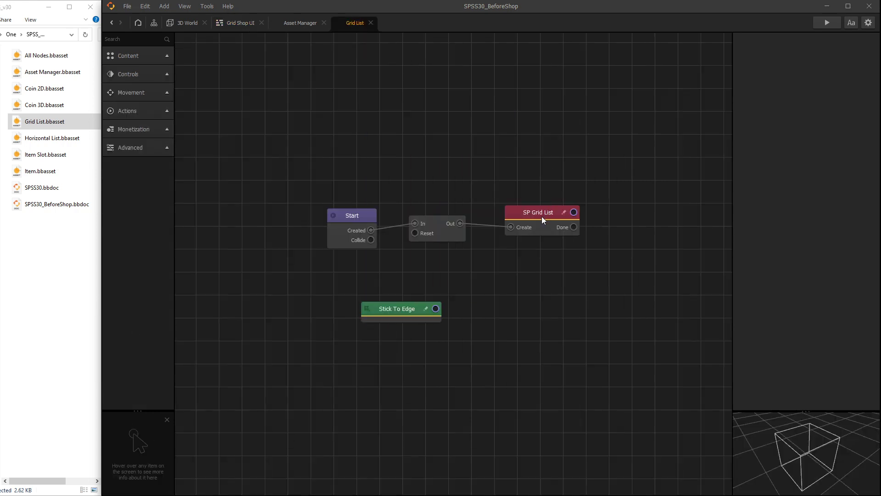
{"action": "left_click", "coordinate": [446, 234]}
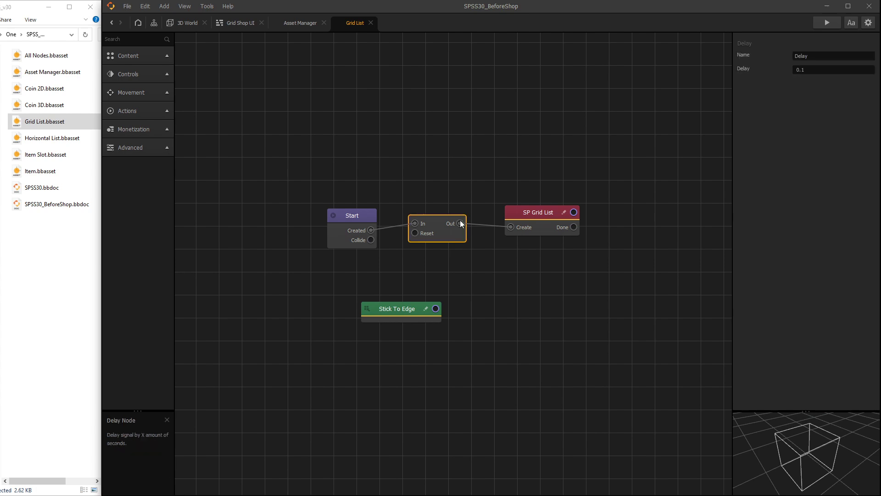
{"action": "left_click", "coordinate": [454, 260]}
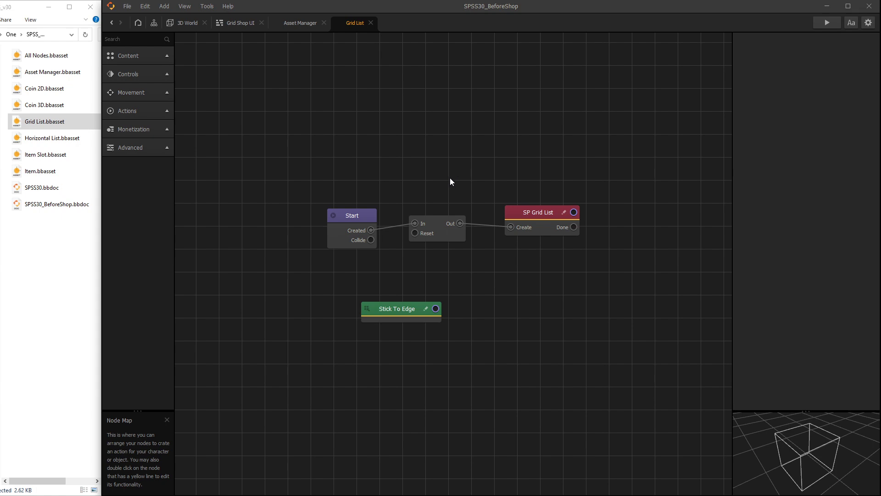
{"action": "left_click", "coordinate": [436, 230]}
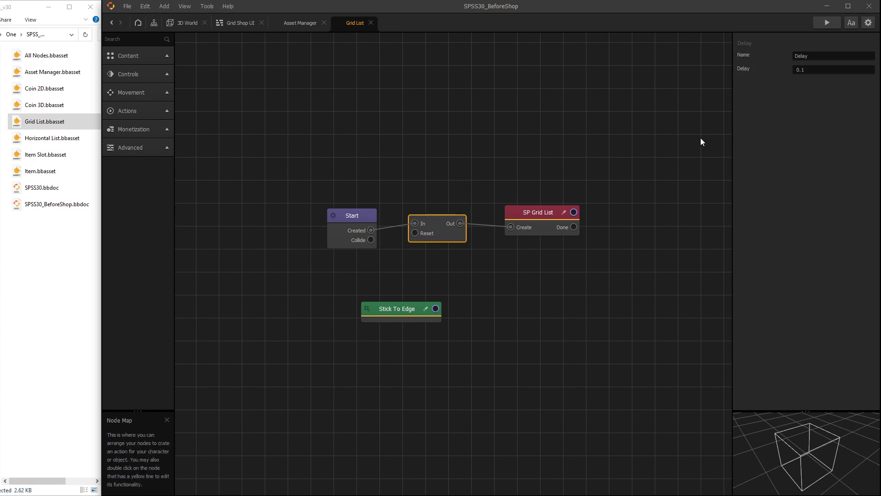
- Add Hex to the SP Grid List node's ID List so it reads 1,2,3,4,5,Hex, and preview the shop
{"action": "left_click", "coordinate": [545, 212]}
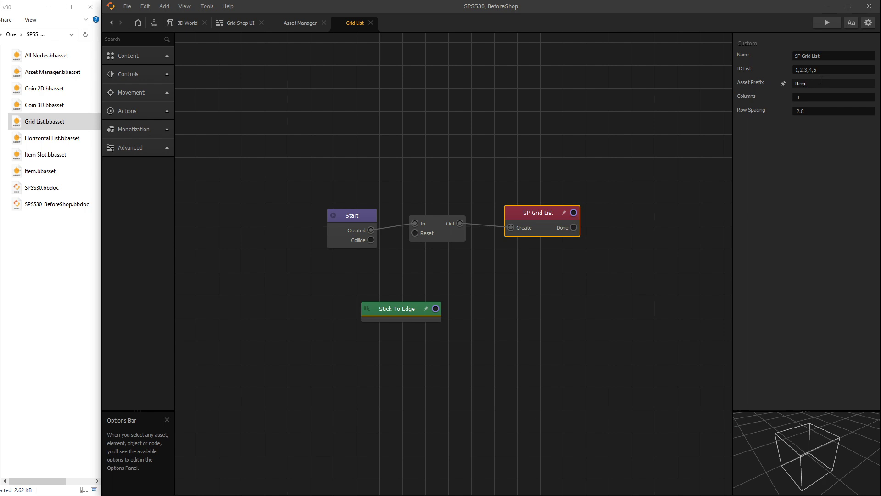
{"action": "left_click", "coordinate": [232, 25]}
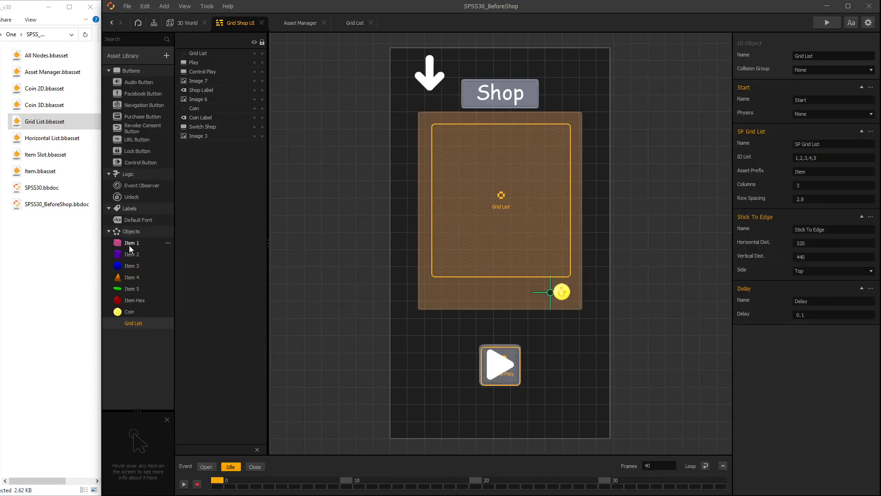
{"action": "left_click", "coordinate": [351, 25]}
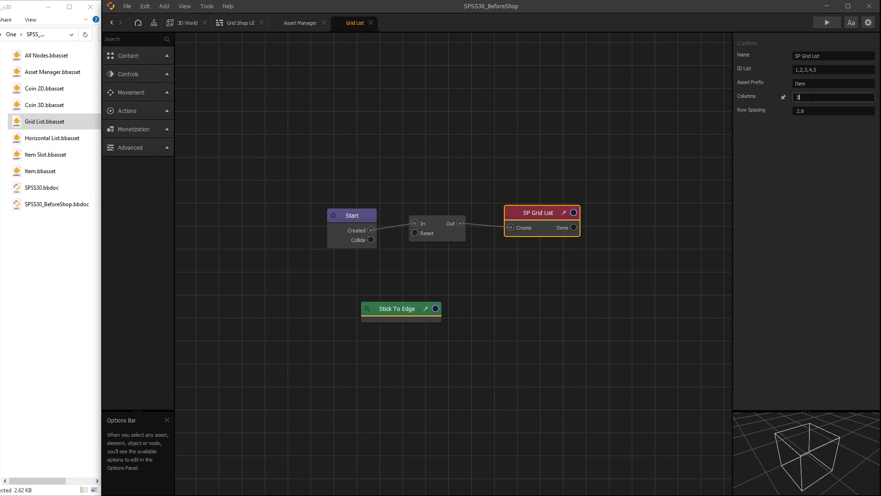
{"action": "left_click", "coordinate": [811, 97]}
{"action": "left_click", "coordinate": [826, 69]}
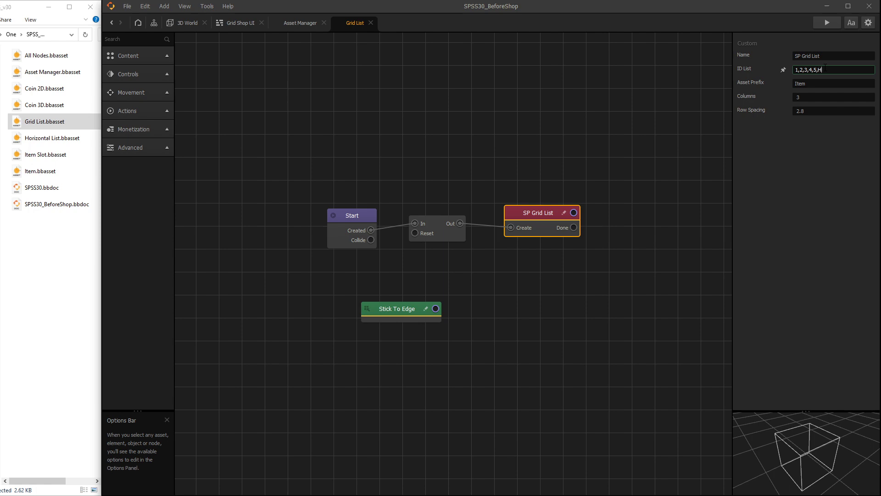
{"action": "type", "text": "x"}
{"action": "key", "text": "Tab"}
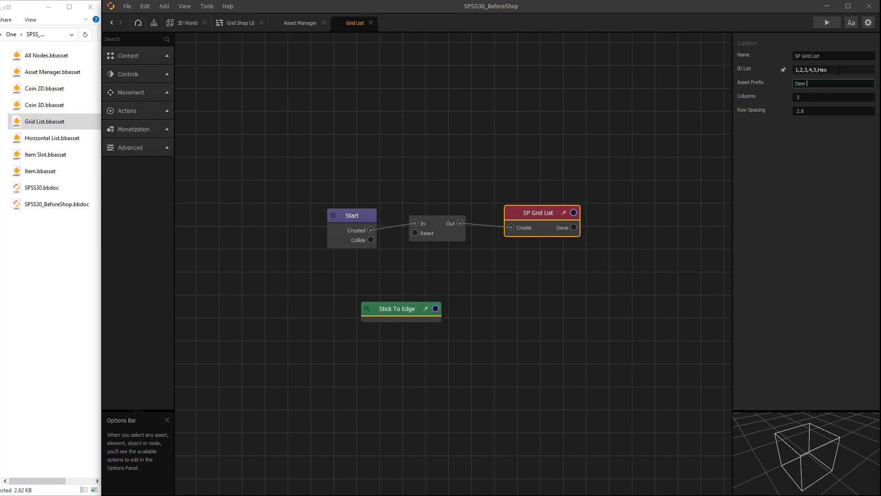
{"action": "left_click", "coordinate": [826, 23]}
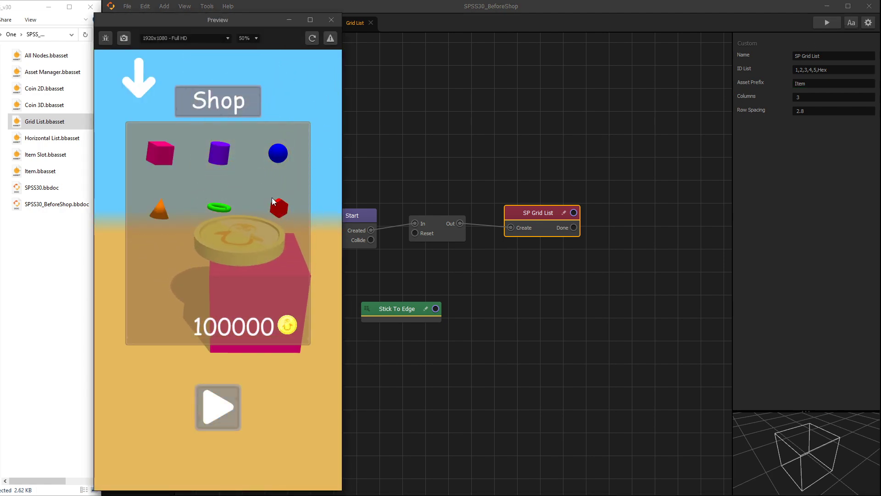
- Try the SP Grid List node with 2 columns and reload the shop preview
{"action": "left_click", "coordinate": [812, 97]}
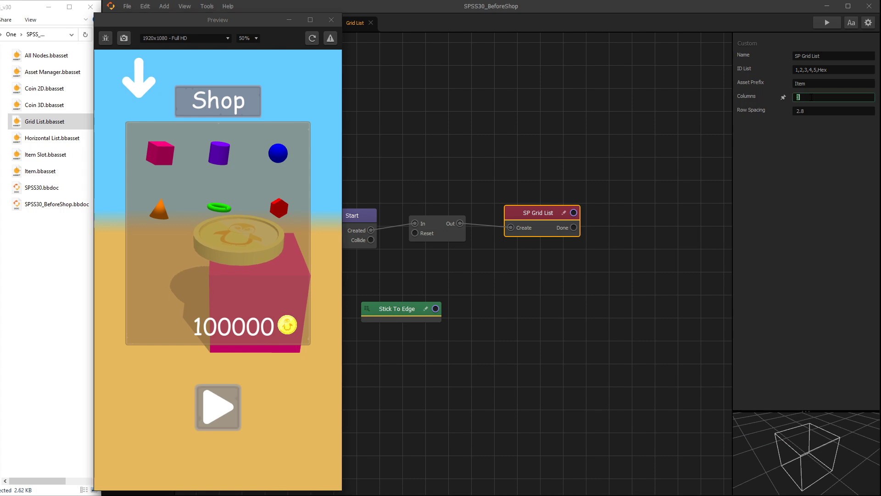
{"action": "type", "text": "2"}
{"action": "left_click", "coordinate": [312, 38]}
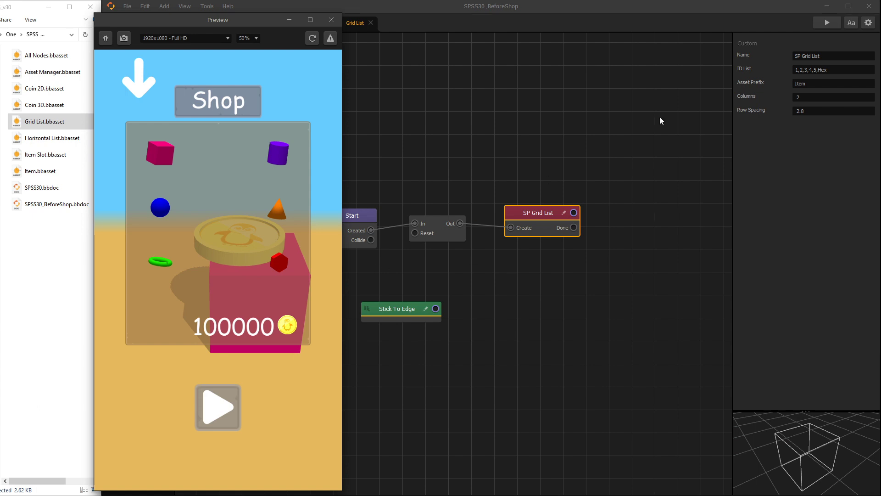
- Set the SP Grid List node's Columns back to 3, reload the shop preview and close it
{"action": "double_click", "coordinate": [816, 97]}
{"action": "type", "text": "3"}
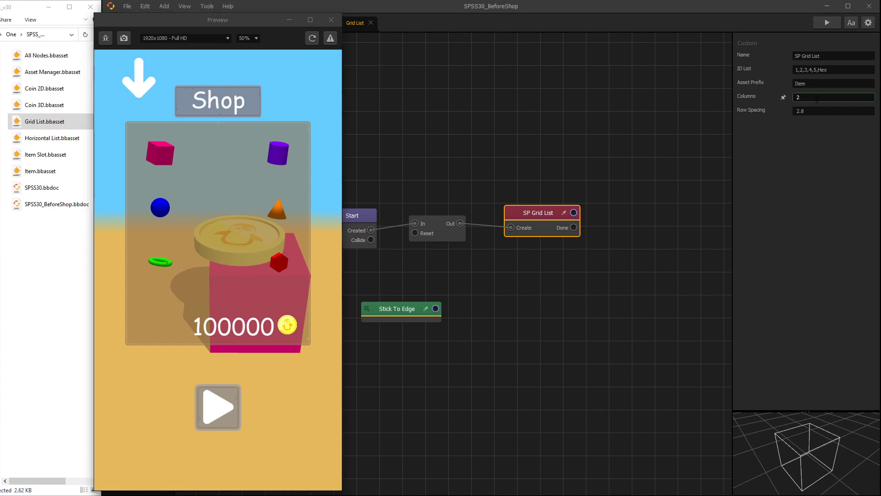
{"action": "left_click", "coordinate": [312, 39]}
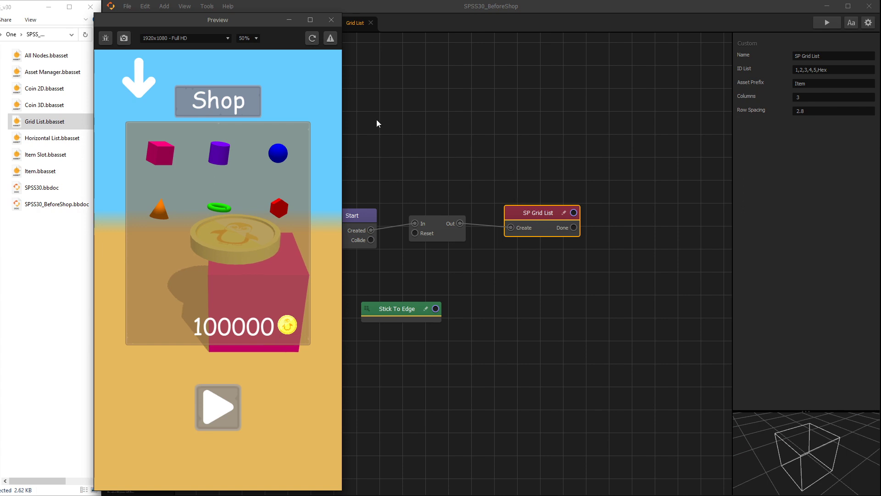
{"action": "left_click", "coordinate": [331, 20]}
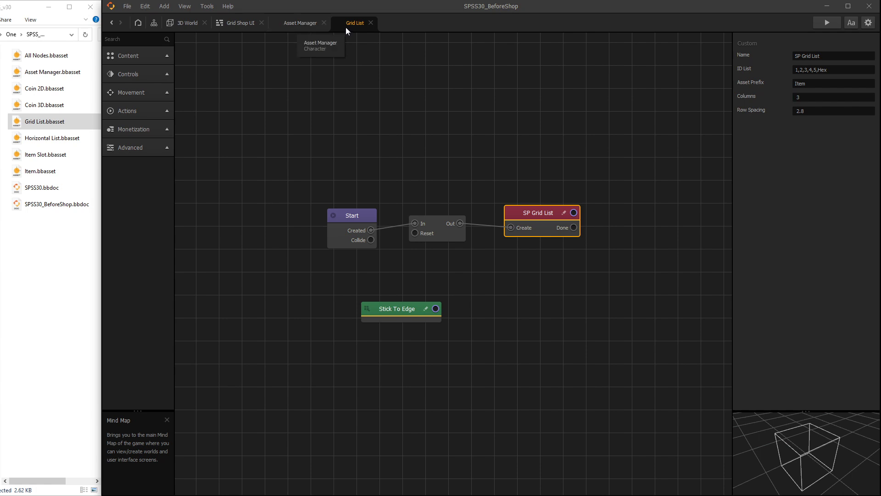
- Import All Nodes.bbasset into the Grid Shop UI's asset library and remove its placed instance from the scene
{"action": "left_click", "coordinate": [236, 22]}
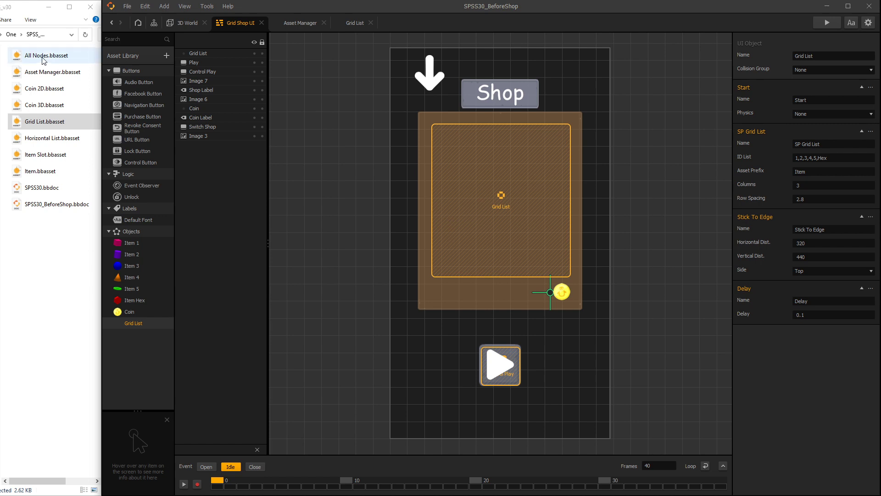
{"action": "left_click_drag", "start_coordinate": [42, 59], "coordinate": [321, 214]}
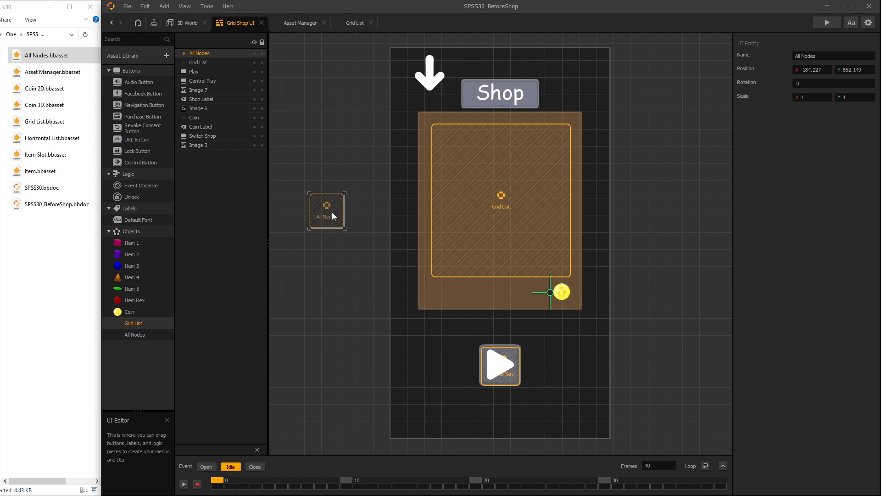
{"action": "left_click_drag", "start_coordinate": [333, 215], "coordinate": [341, 236]}
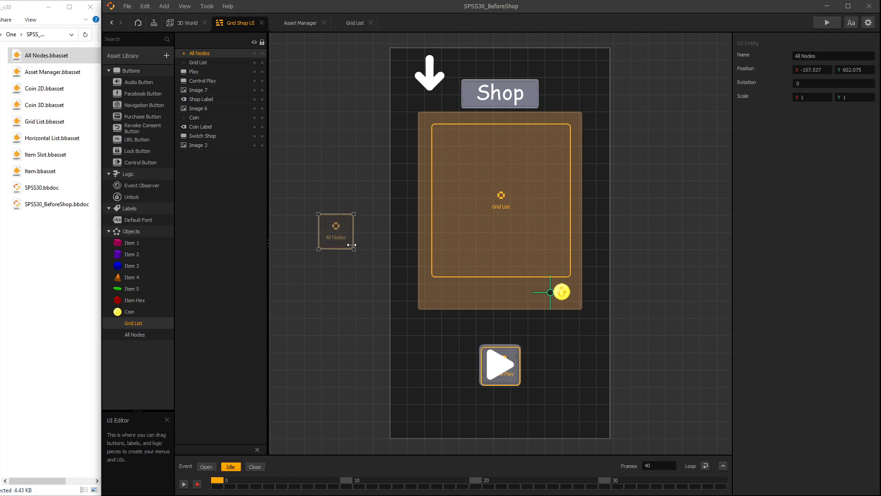
- Copy the SPSS Item node from All Nodes into Item 1's node map and connect Start's Created output to its Create input
{"action": "double_click", "coordinate": [136, 334]}
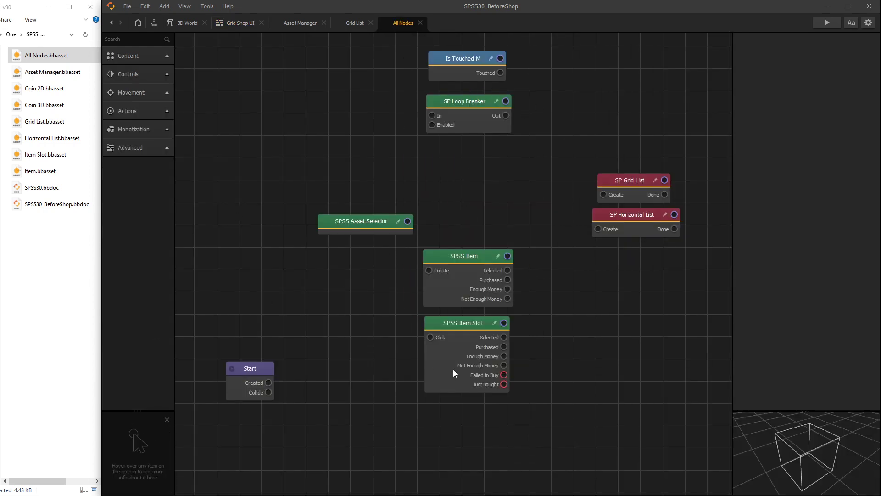
{"action": "left_click", "coordinate": [463, 261]}
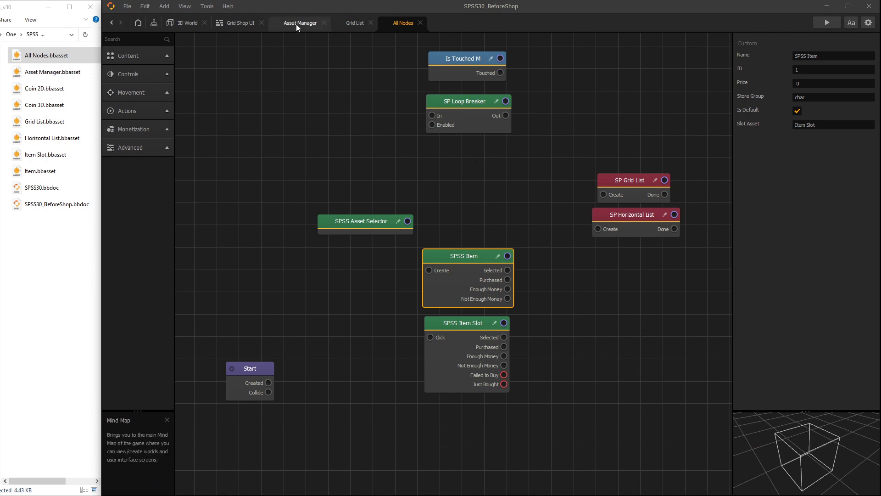
{"action": "left_click", "coordinate": [232, 22]}
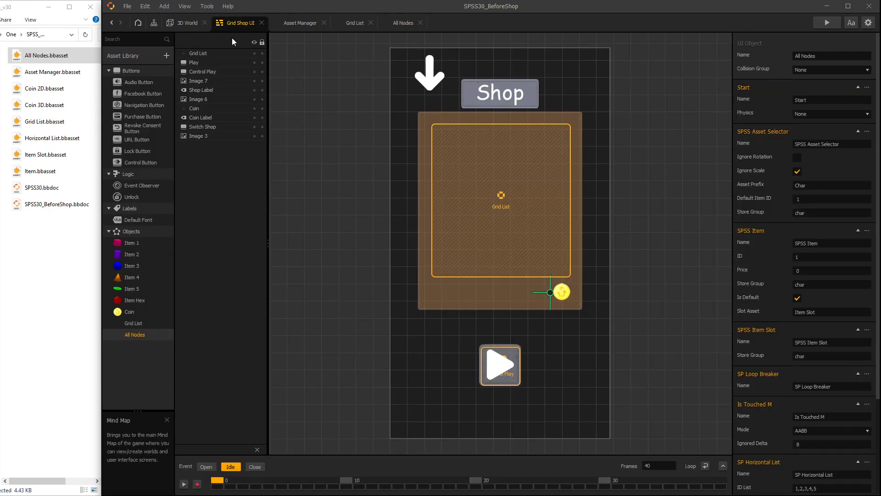
{"action": "double_click", "coordinate": [133, 244]}
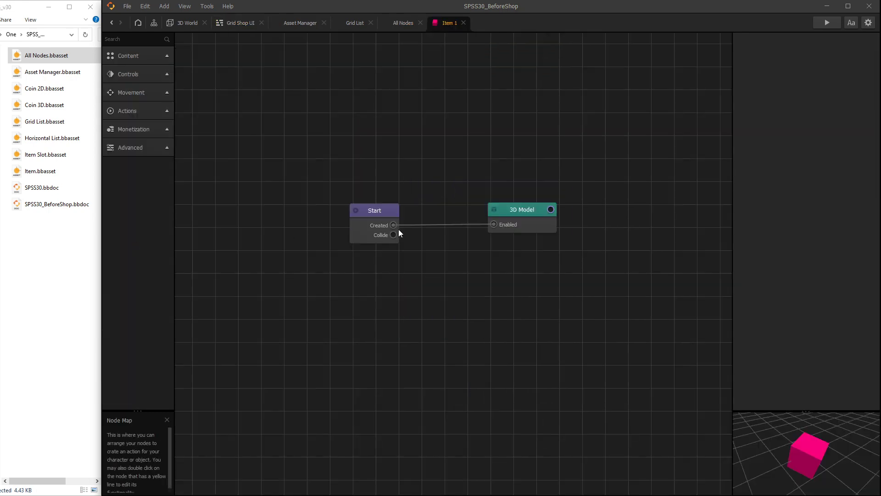
{"action": "key", "text": "ctrl+v"}
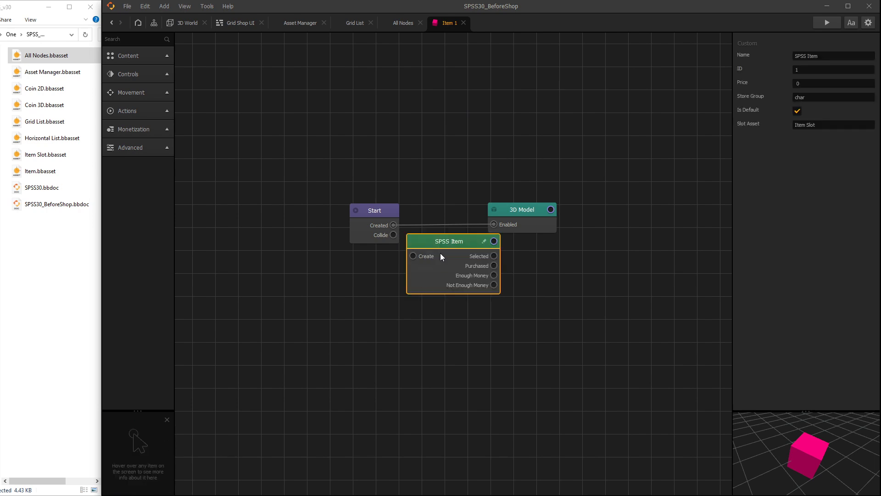
{"action": "left_click_drag", "start_coordinate": [445, 246], "coordinate": [473, 130]}
{"action": "left_click_drag", "start_coordinate": [441, 140], "coordinate": [395, 226]}
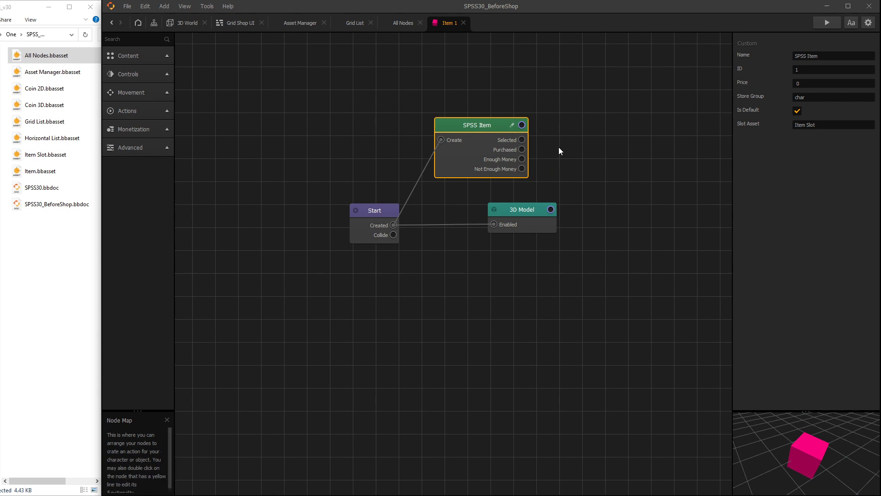
- Add a State Machine node with two states beside the SPSS Item node in Item 1's node map
{"action": "type", "text": "st"}
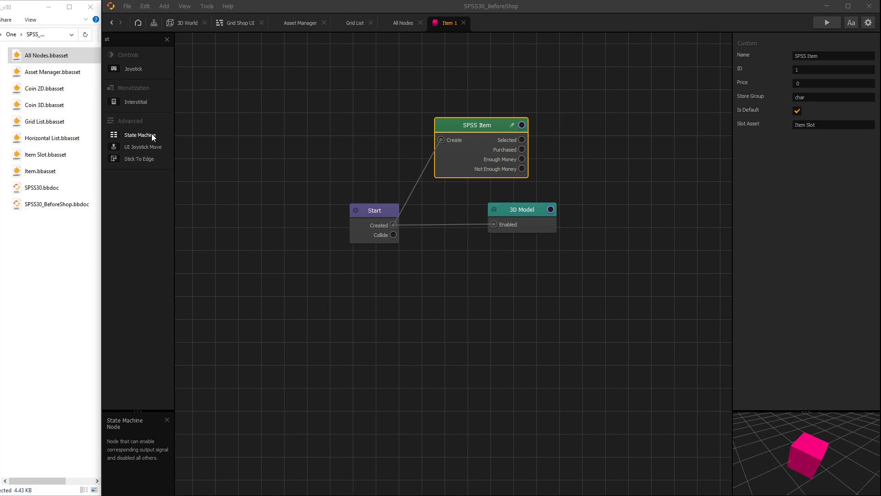
{"action": "left_click_drag", "start_coordinate": [153, 137], "coordinate": [682, 133]}
{"action": "left_click_drag", "start_coordinate": [590, 129], "coordinate": [594, 130]}
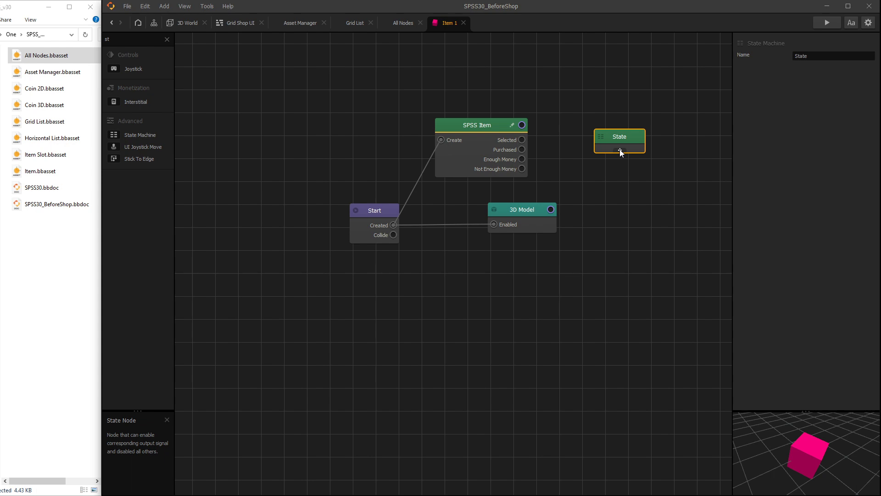
{"action": "left_click", "coordinate": [620, 151]}
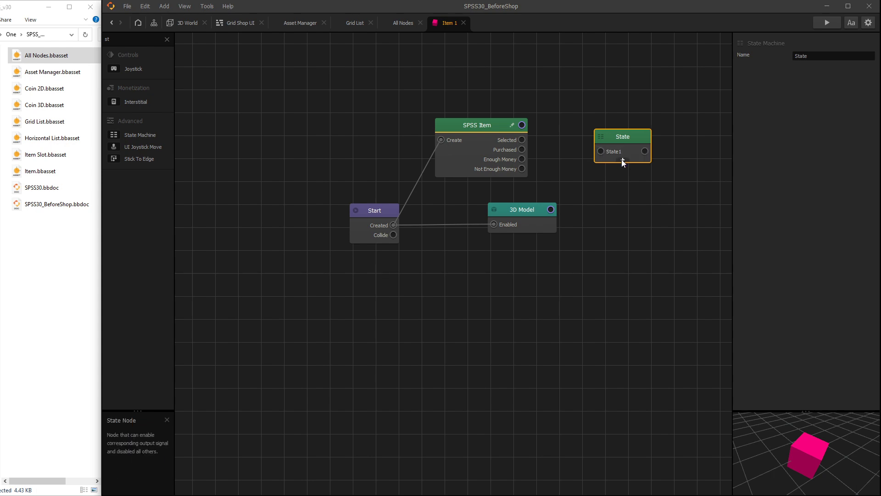
{"action": "left_click", "coordinate": [622, 160]}
{"action": "left_click_drag", "start_coordinate": [618, 136], "coordinate": [617, 129]}
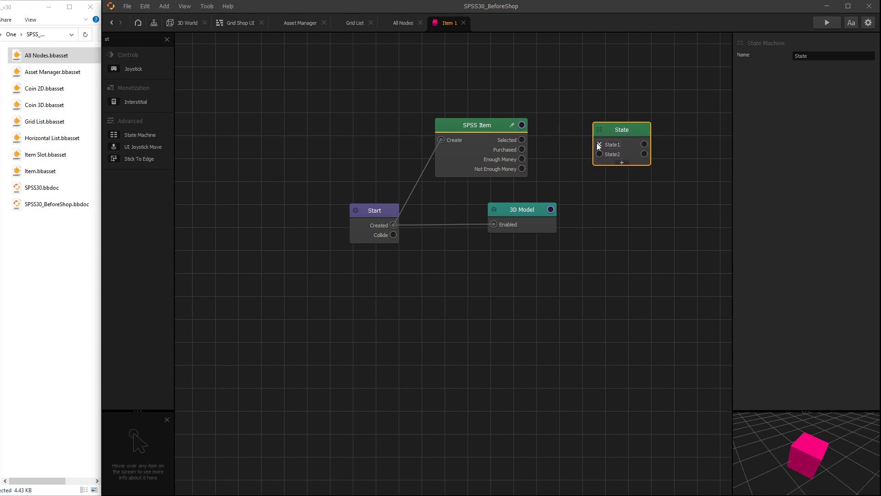
- Connect SPSS Item's Selected and Purchased outputs to State1, Enough Money and Not Enough Money to State2, and delete the State node
{"action": "left_click_drag", "start_coordinate": [521, 139], "coordinate": [599, 144]}
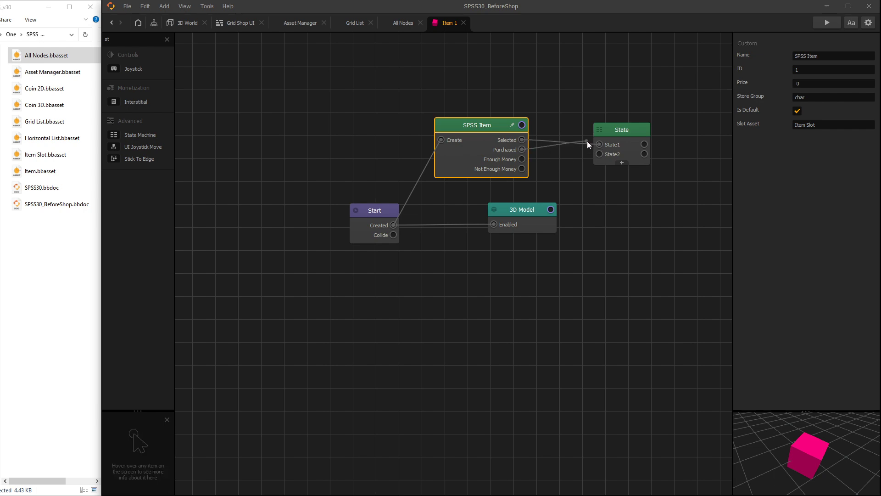
{"action": "left_click_drag", "start_coordinate": [588, 143], "coordinate": [600, 145]}
{"action": "left_click_drag", "start_coordinate": [577, 151], "coordinate": [599, 154]}
{"action": "left_click", "coordinate": [614, 130]}
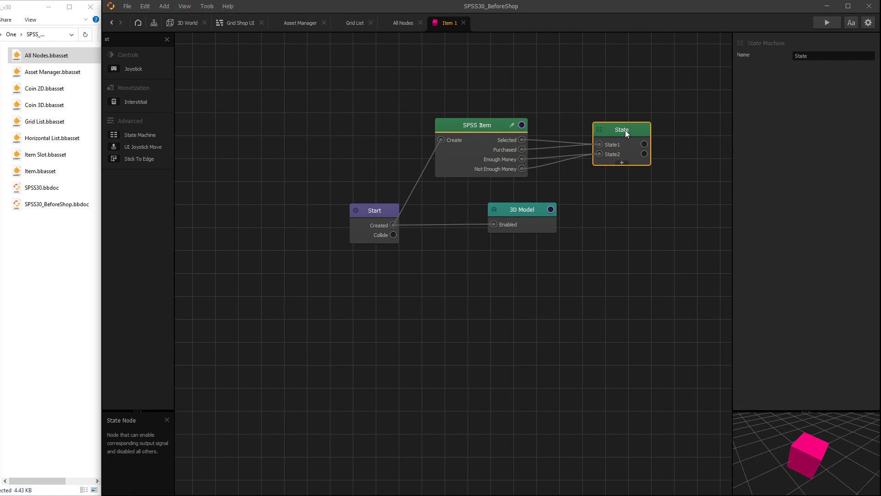
{"action": "key", "text": "Delete"}
- Try adding a Label node to Item 1's node map, and delete it again
{"action": "left_click", "coordinate": [131, 40]}
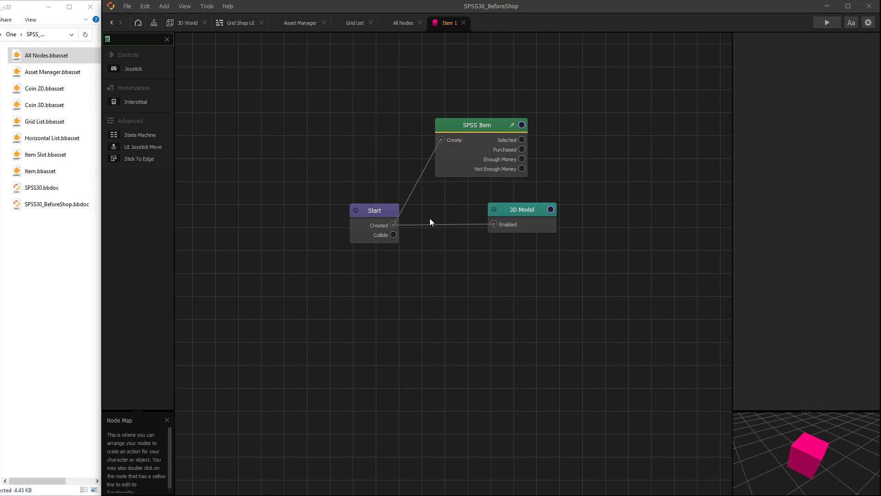
{"action": "key", "text": "BackSpace"}
{"action": "type", "text": "l"}
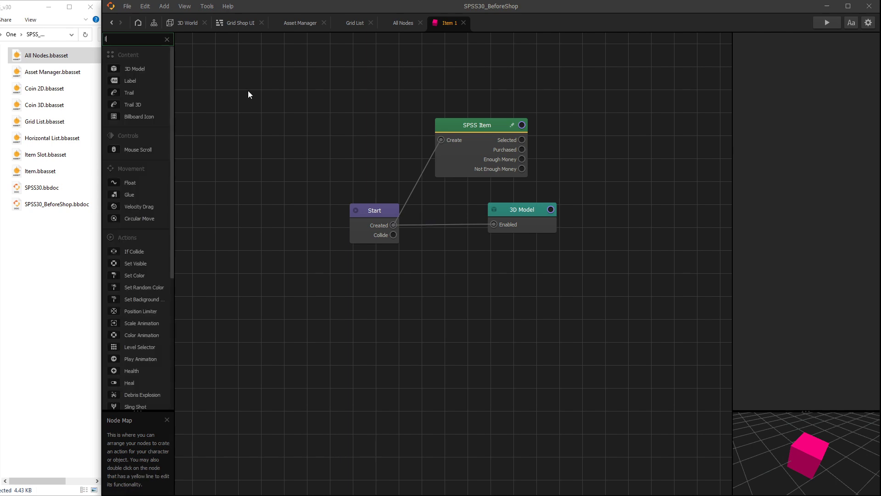
{"action": "left_click_drag", "start_coordinate": [130, 81], "coordinate": [448, 250]}
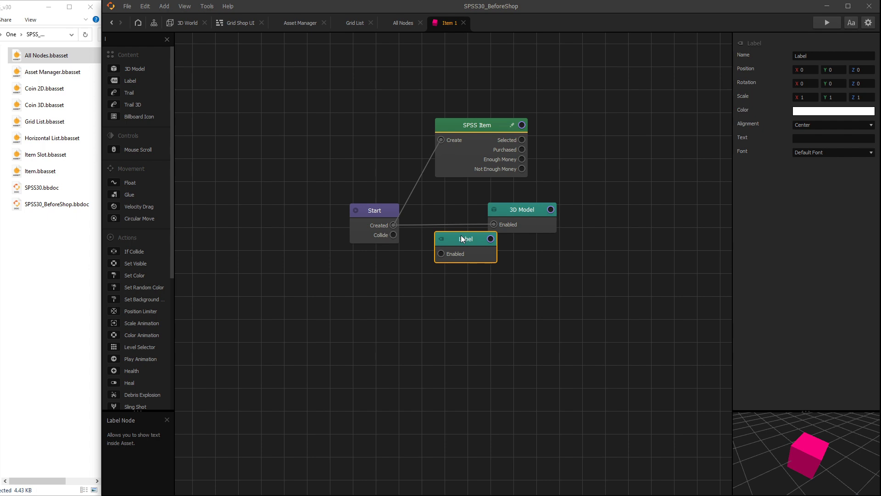
{"action": "key", "text": "Delete"}
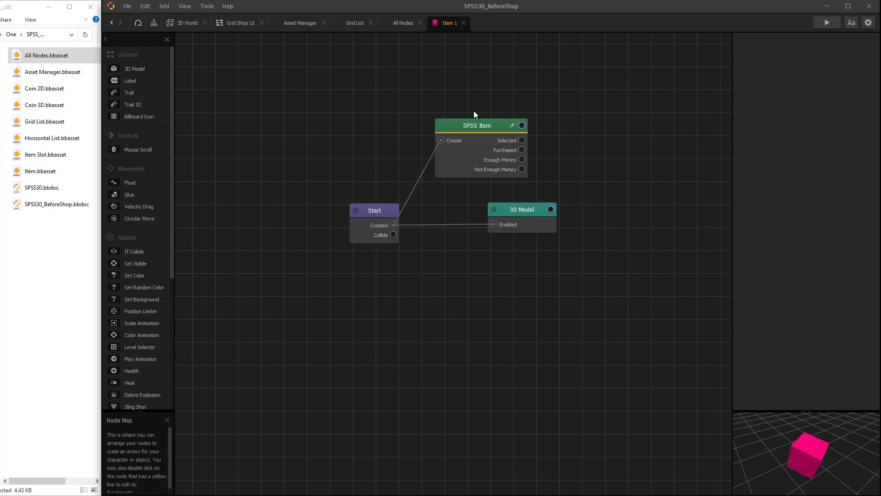
- Copy the SPSS Item node into Item 2's node map and connect Start's Created output to its Create input
{"action": "left_click", "coordinate": [484, 125]}
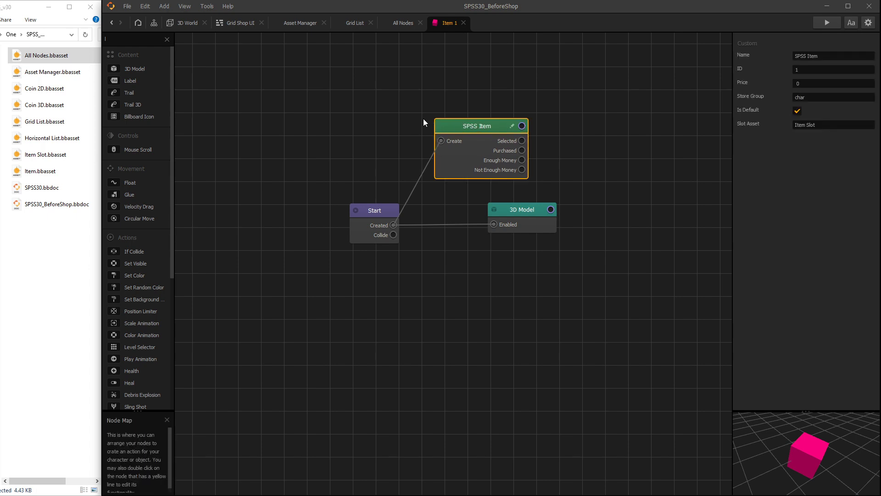
{"action": "left_click", "coordinate": [229, 23]}
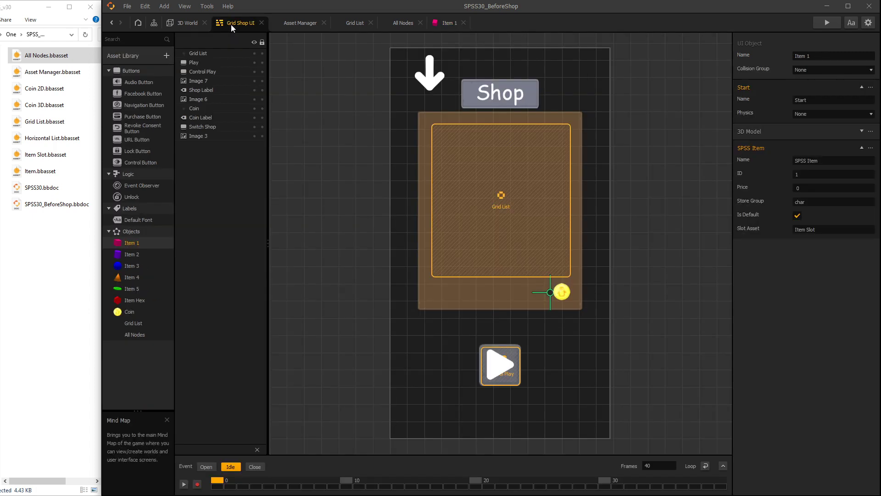
{"action": "double_click", "coordinate": [139, 254]}
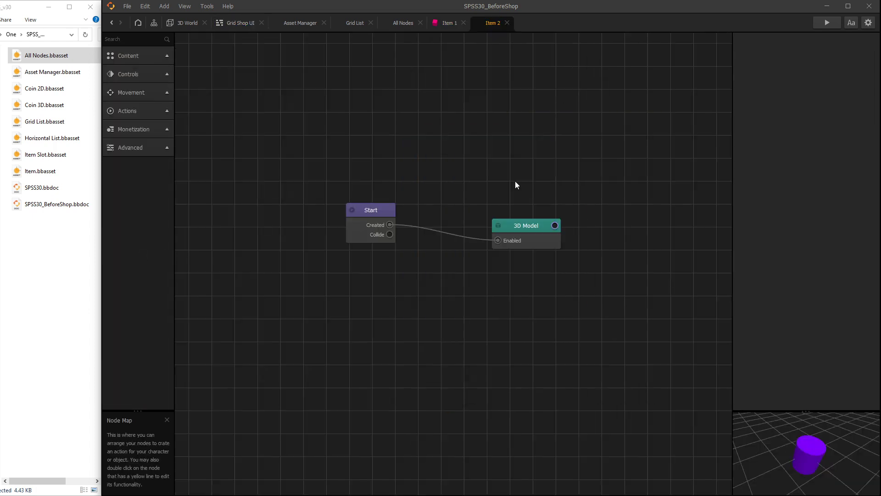
{"action": "key", "text": "ctrl+v"}
{"action": "left_click", "coordinate": [460, 252]}
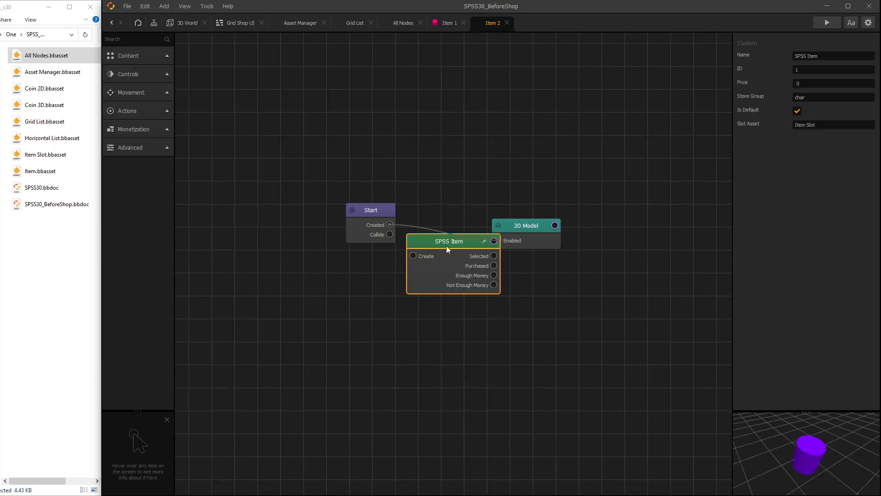
{"action": "left_click_drag", "start_coordinate": [448, 247], "coordinate": [507, 120]}
{"action": "left_click_drag", "start_coordinate": [473, 130], "coordinate": [389, 225]}
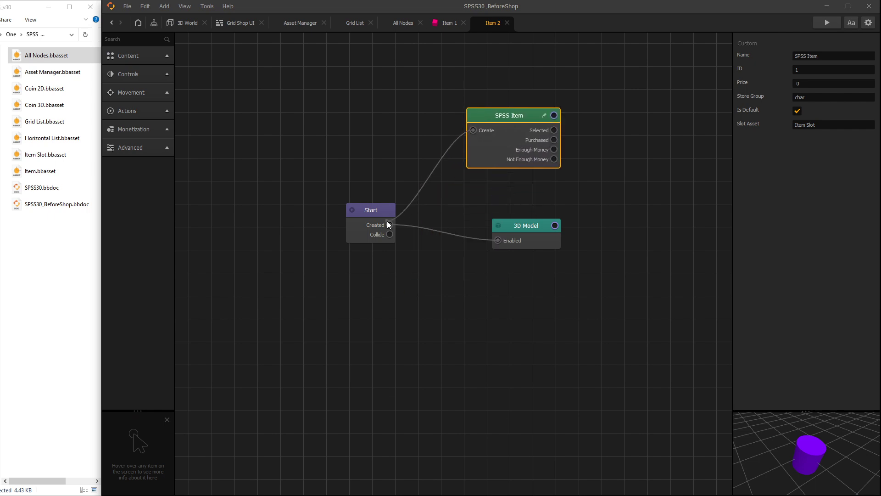
- Set the SPSS Item node in Item 2 to ID 2 and price 150, and turn off Is Default
{"action": "left_click_drag", "start_coordinate": [500, 119], "coordinate": [500, 125]}
{"action": "left_click", "coordinate": [812, 70]}
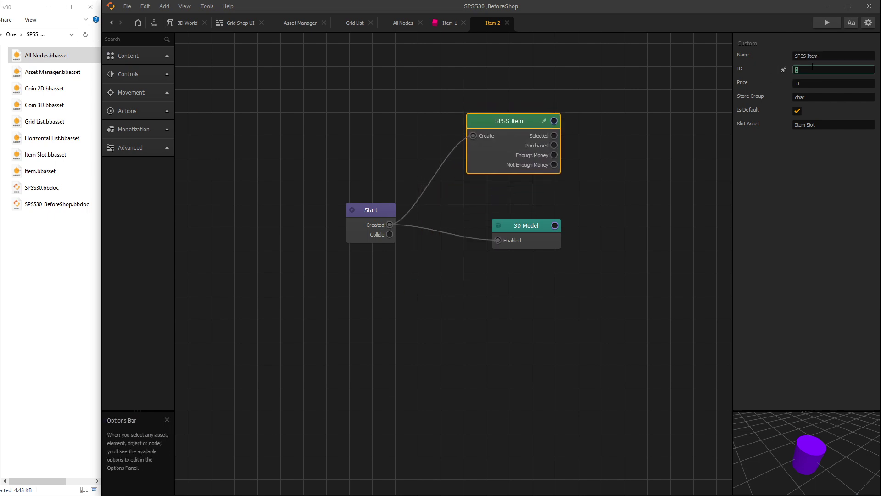
{"action": "type", "text": "2"}
{"action": "left_click", "coordinate": [816, 83]}
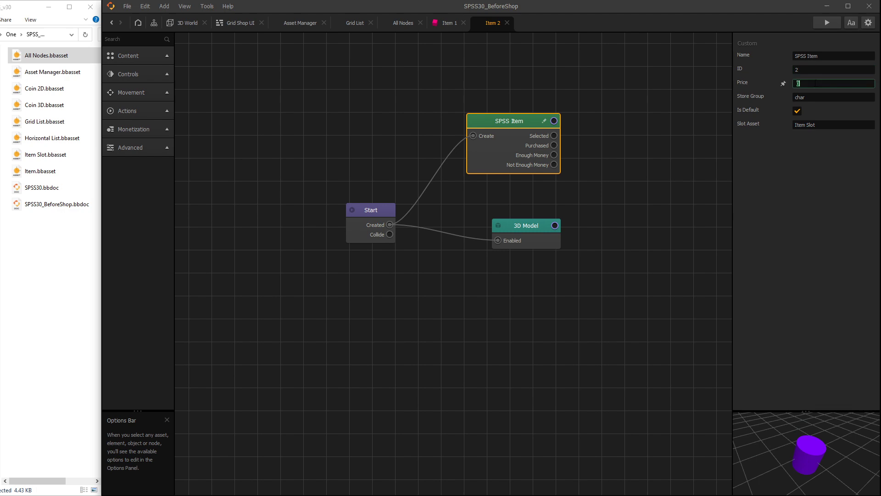
{"action": "type", "text": "150"}
{"action": "left_click", "coordinate": [797, 110]}
{"action": "left_click", "coordinate": [643, 115]}
{"action": "left_click", "coordinate": [508, 115]}
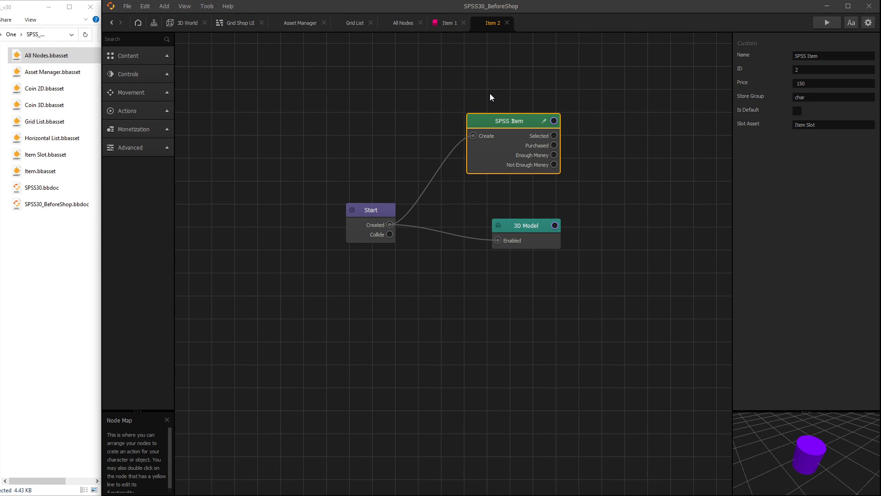
- Import Item Slot.bbasset into the Grid Shop UI, remove its placed instance from the scene, and select the Item Slot asset
{"action": "left_click", "coordinate": [235, 24]}
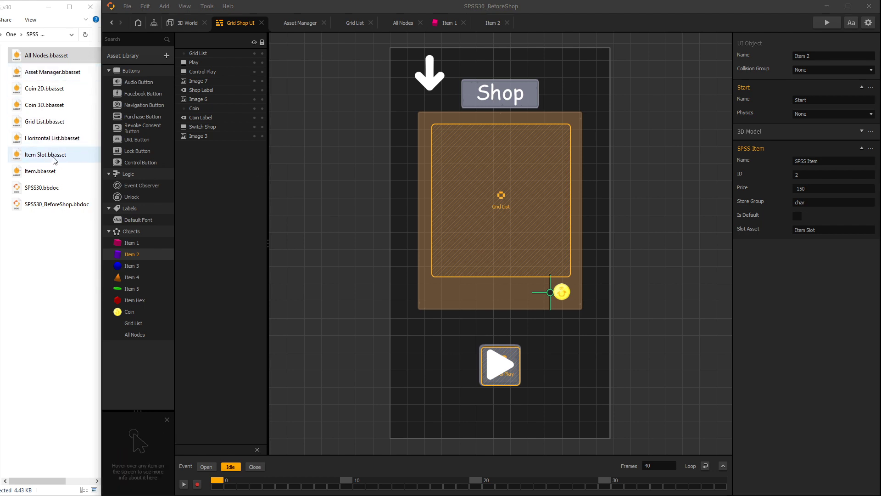
{"action": "left_click_drag", "start_coordinate": [54, 162], "coordinate": [405, 319]}
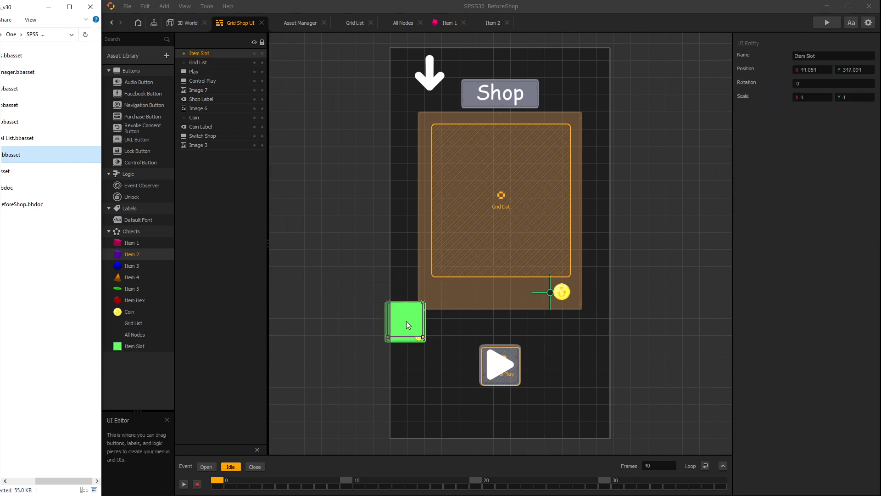
{"action": "left_click_drag", "start_coordinate": [406, 321], "coordinate": [405, 330]}
{"action": "key", "text": "ctrl+z"}
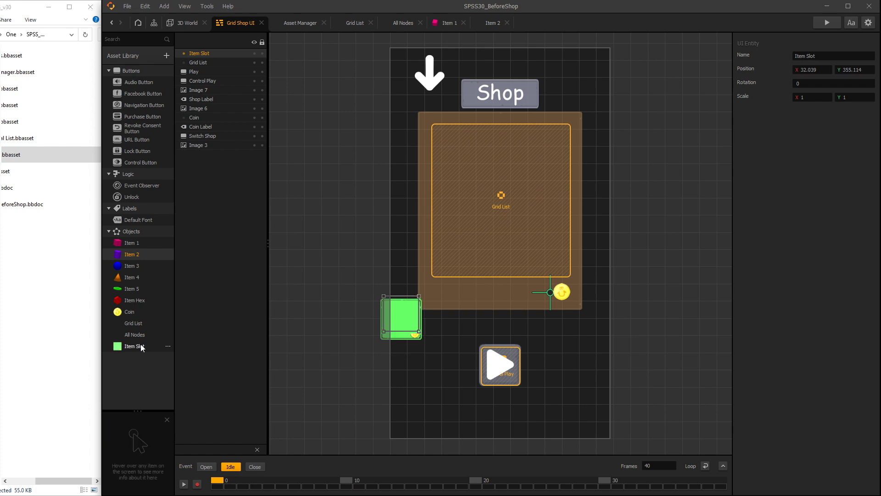
{"action": "key", "text": "ctrl+z"}
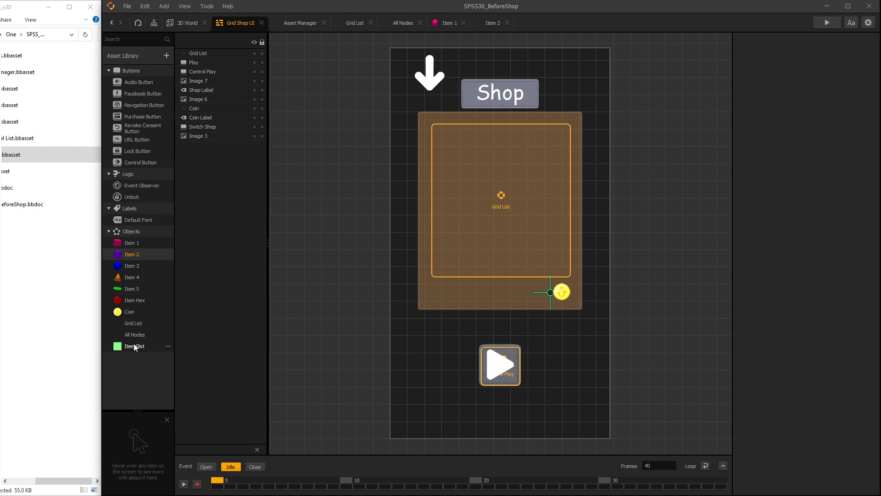
{"action": "left_click", "coordinate": [134, 346]}
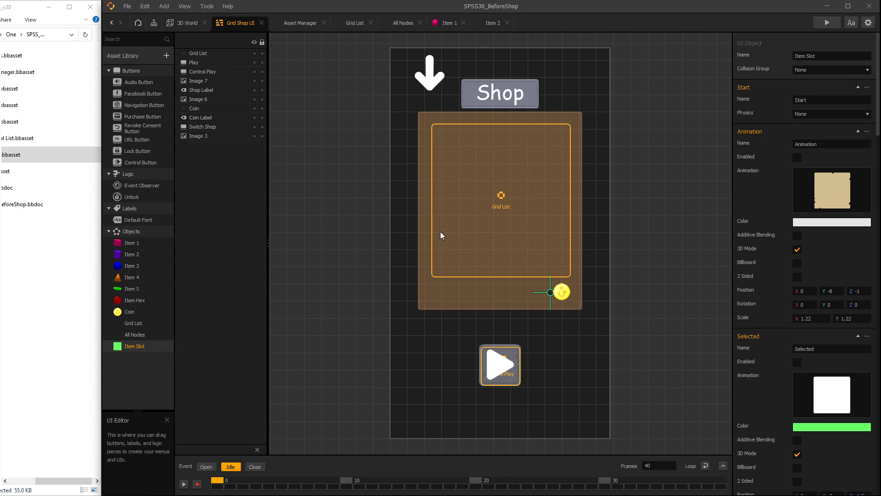
- Preview the game, buy the purple cylinder in the shop, and close the preview
{"action": "left_click", "coordinate": [824, 23]}
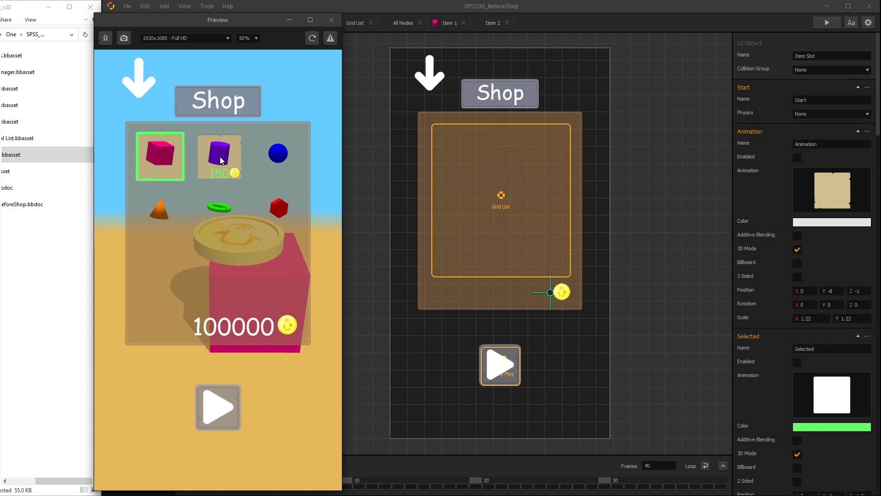
{"action": "left_click", "coordinate": [220, 161]}
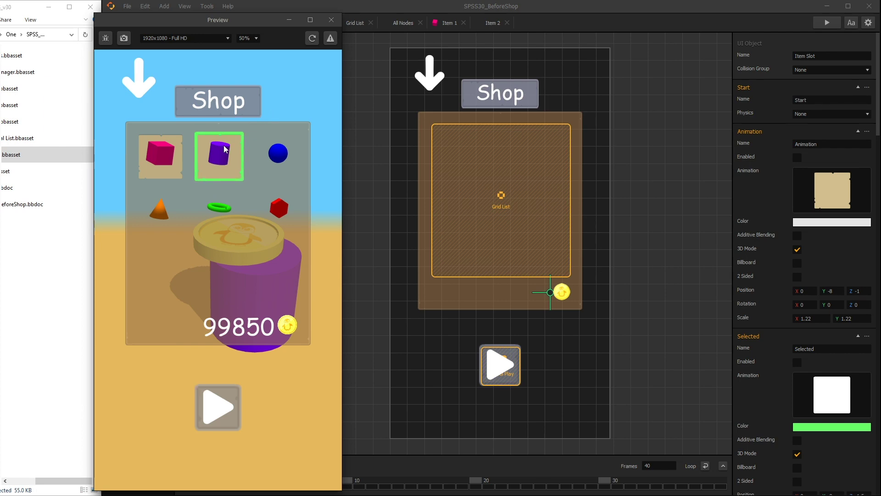
{"action": "key", "text": "Escape"}
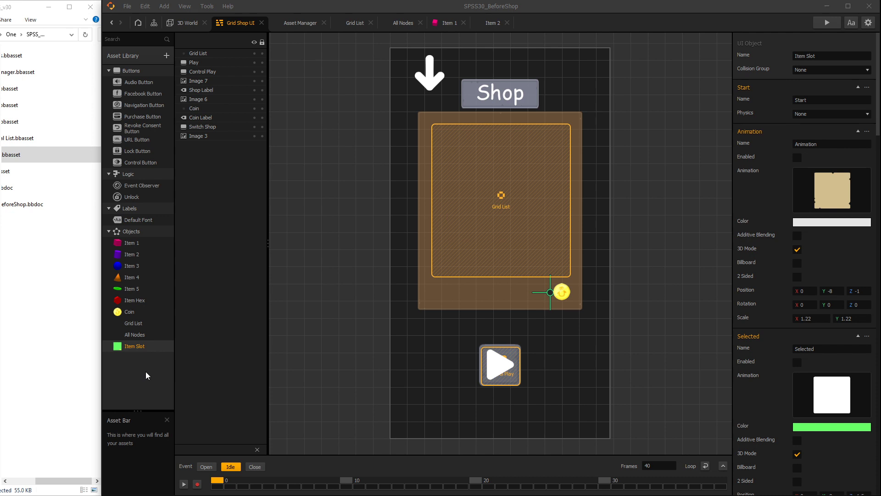
- Open Item Slot's node map and examine its SPSS Item Slot and Is Touched M nodes
{"action": "double_click", "coordinate": [135, 347]}
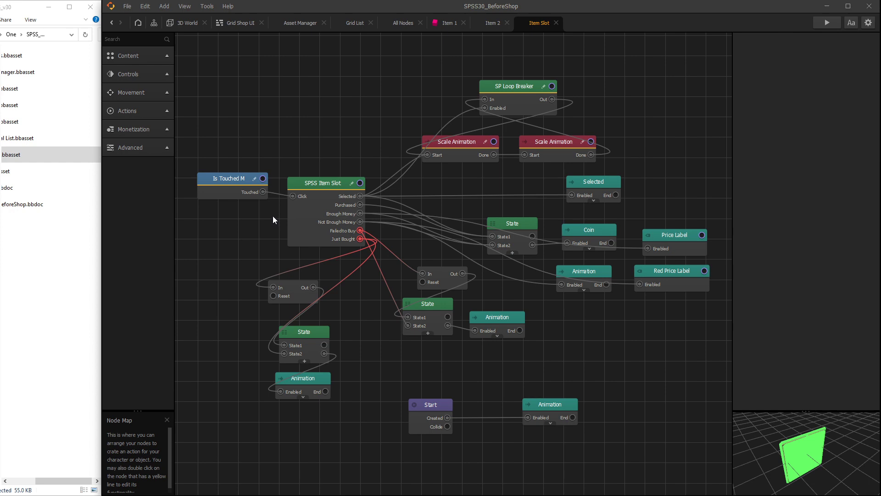
{"action": "left_click", "coordinate": [332, 194]}
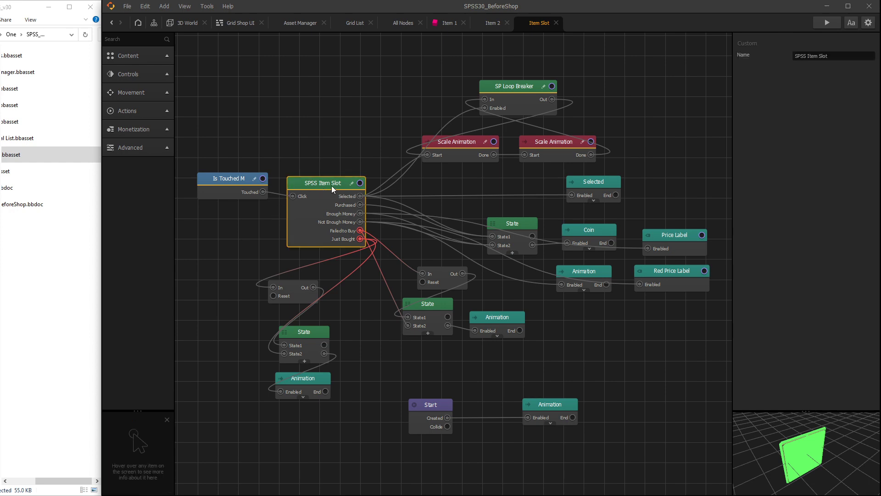
{"action": "left_click", "coordinate": [237, 181]}
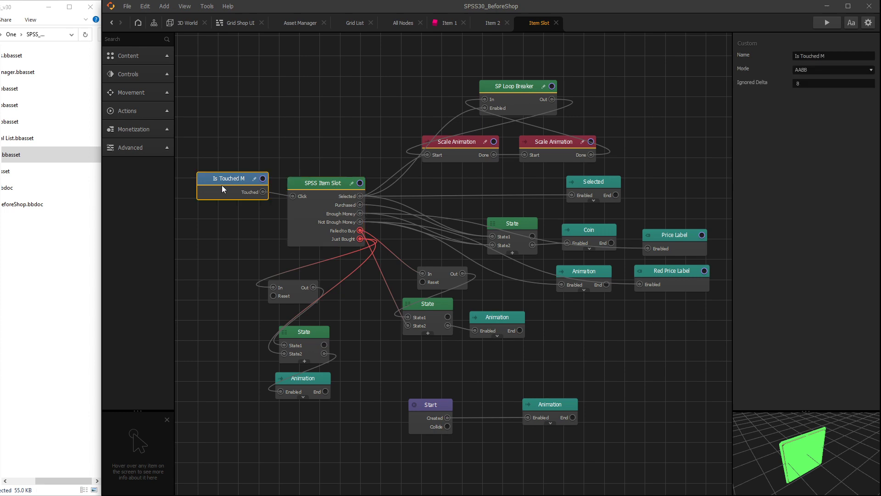
{"action": "left_click", "coordinate": [315, 186]}
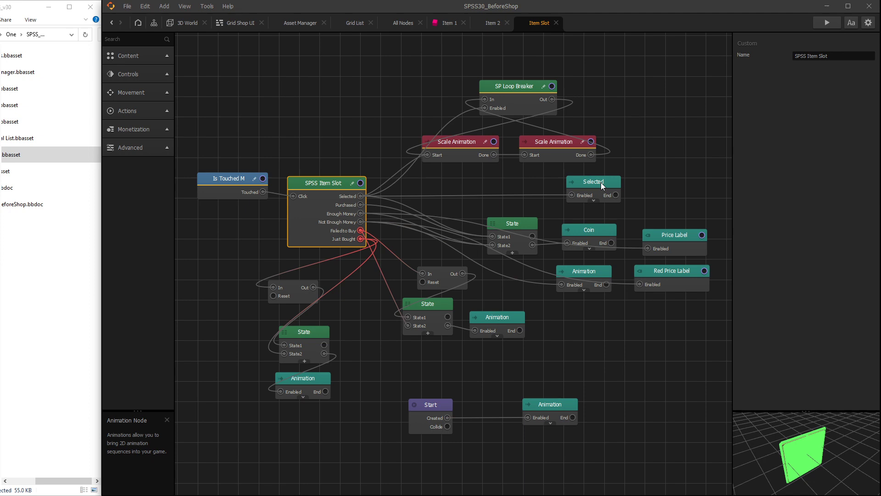
- Try coloring the Animation node connected to Start light cyan (#55ffff) and preview the shop slots
{"action": "left_click", "coordinate": [554, 403]}
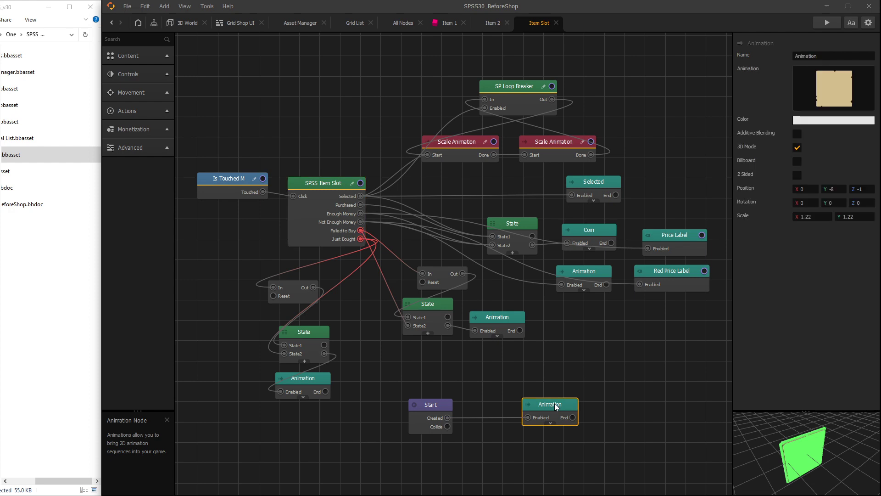
{"action": "left_click", "coordinate": [835, 121]}
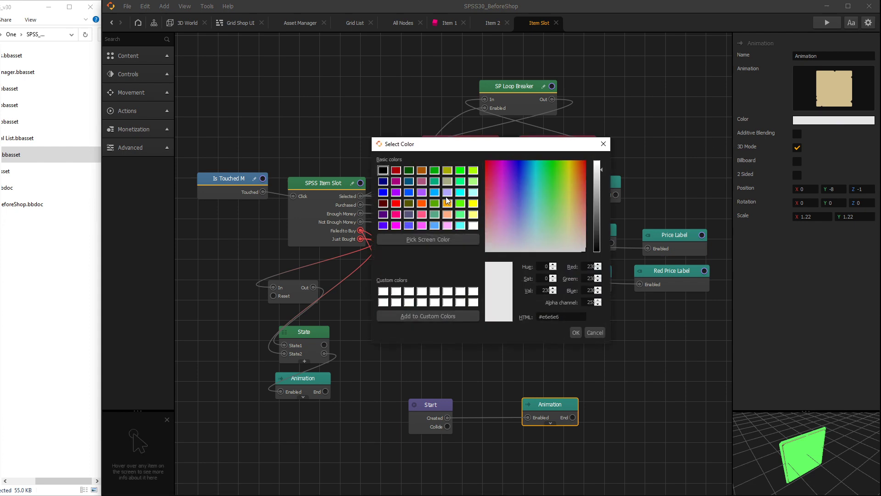
{"action": "left_click", "coordinate": [460, 225]}
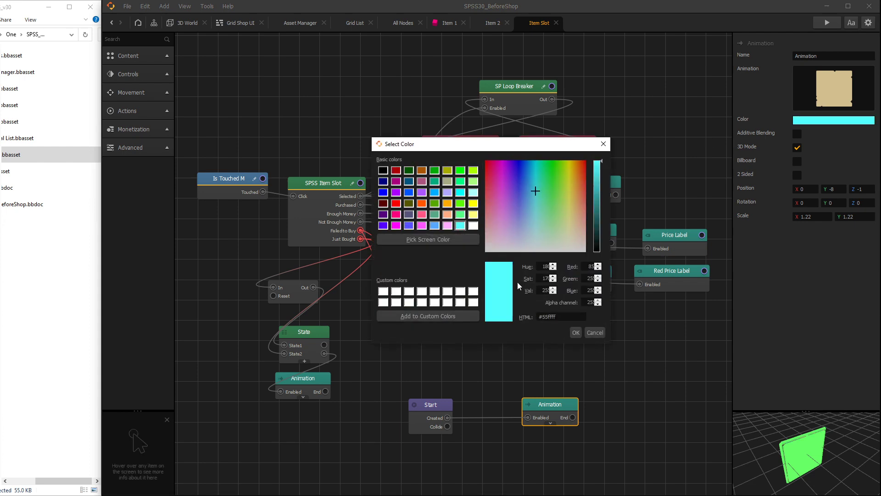
{"action": "left_click", "coordinate": [576, 331]}
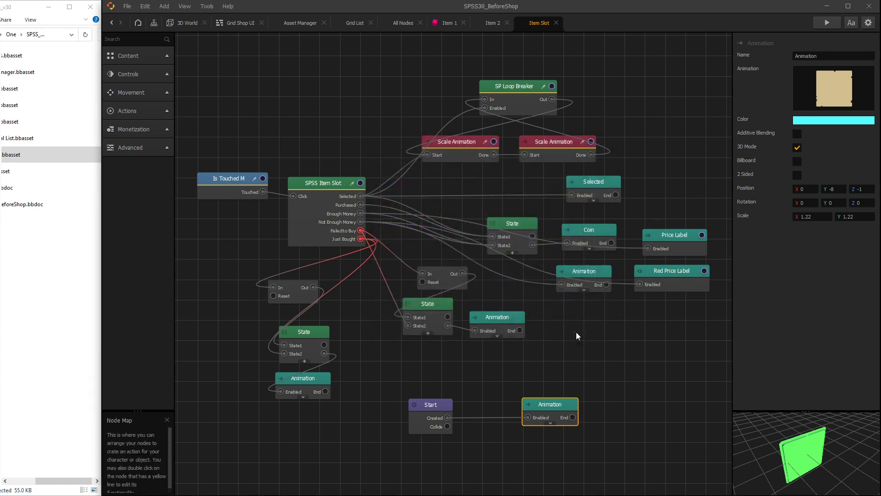
{"action": "left_click", "coordinate": [831, 23]}
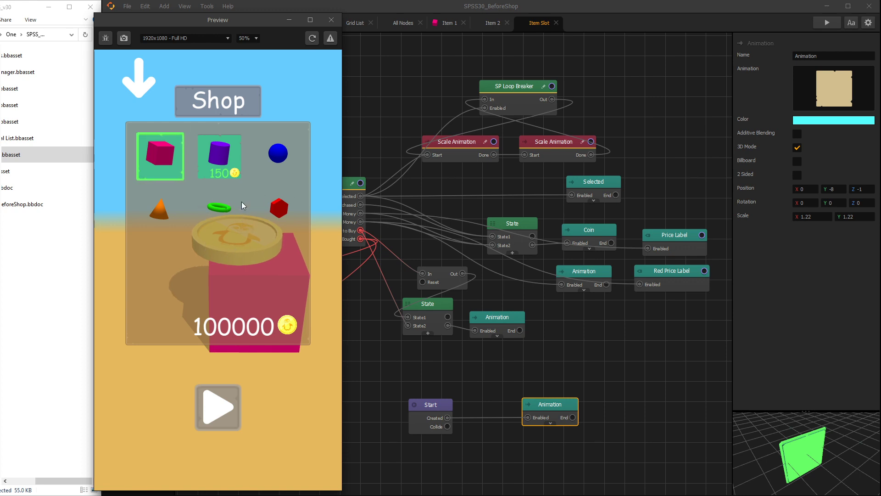
{"action": "left_click", "coordinate": [332, 21]}
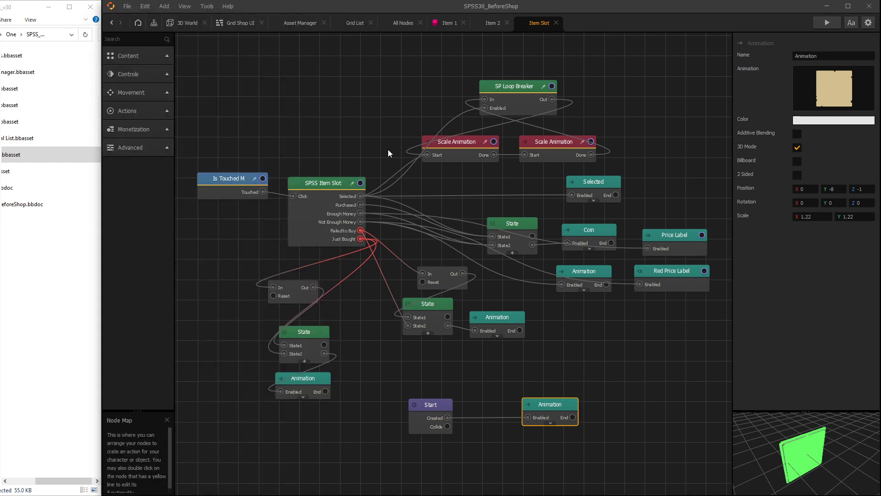
- Examine the Delay, State and Animation nodes driven by SPSS Item Slot's Just Bought and Failed to Buy outputs
{"action": "scroll", "coordinate": [342, 156], "scroll_direction": "up", "scroll_amount": 5}
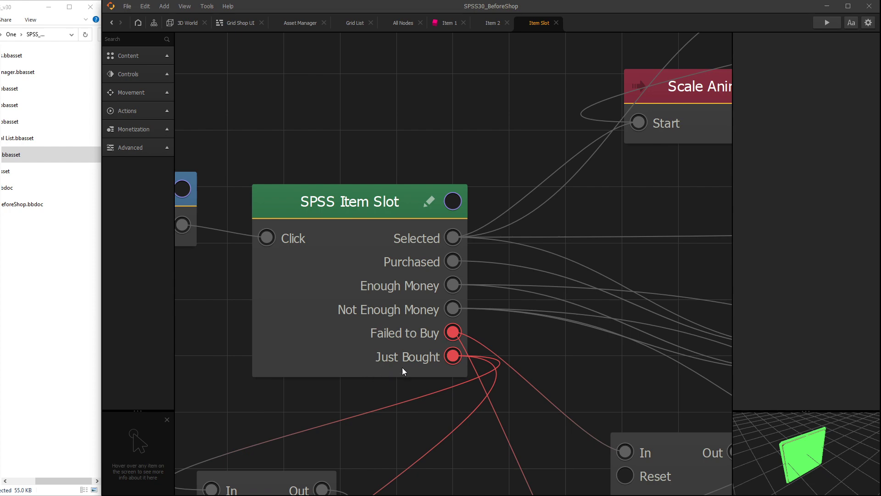
{"action": "scroll", "coordinate": [427, 429], "scroll_direction": "down", "scroll_amount": 1}
{"action": "scroll", "coordinate": [427, 431], "scroll_direction": "down", "scroll_amount": 1}
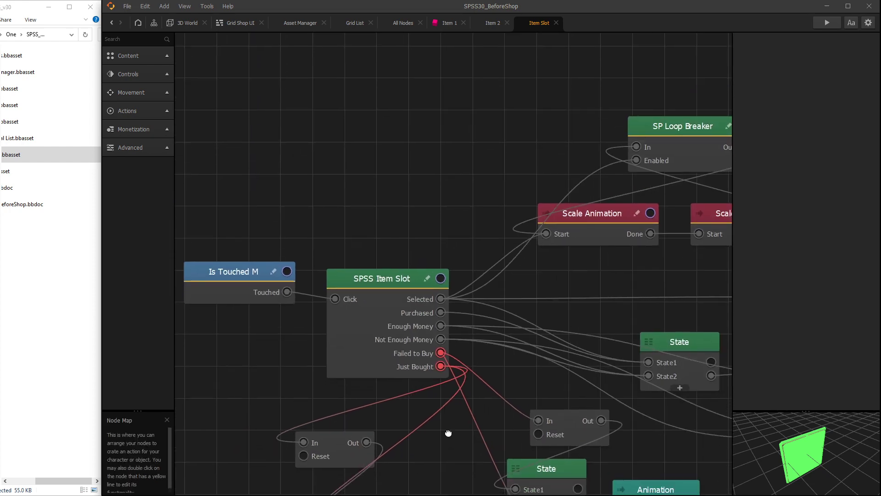
{"action": "left_click_drag", "start_coordinate": [441, 434], "coordinate": [396, 272]}
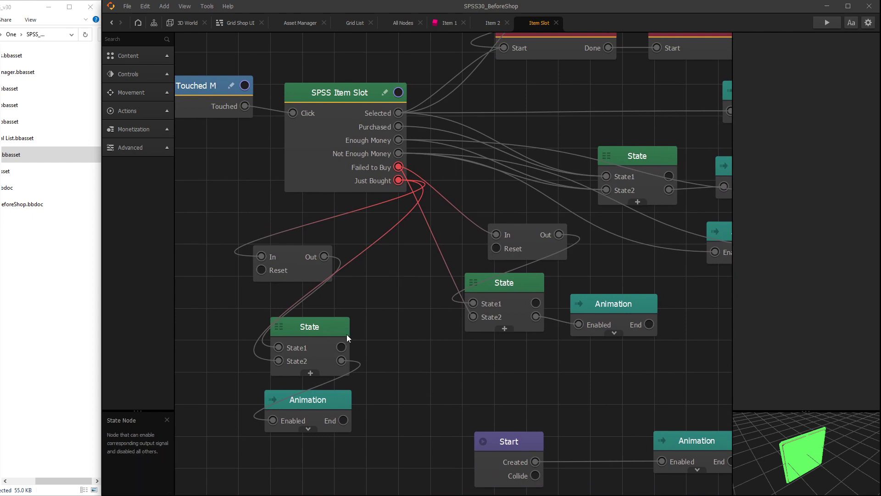
{"action": "left_click", "coordinate": [333, 395]}
{"action": "scroll", "coordinate": [433, 308], "scroll_direction": "down", "scroll_amount": 1}
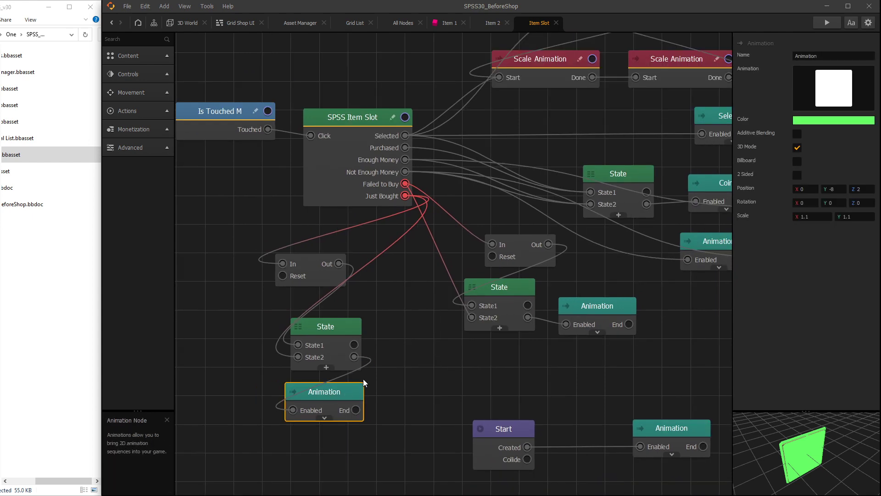
{"action": "left_click", "coordinate": [311, 268]}
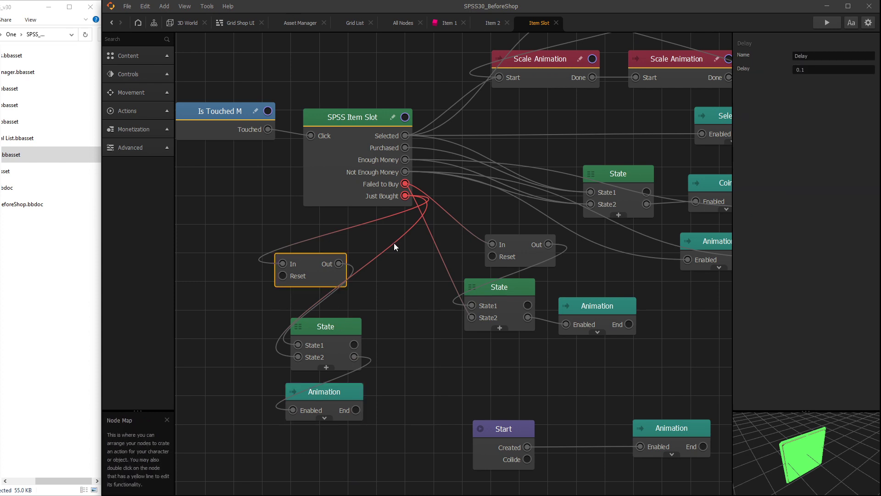
{"action": "left_click", "coordinate": [601, 305]}
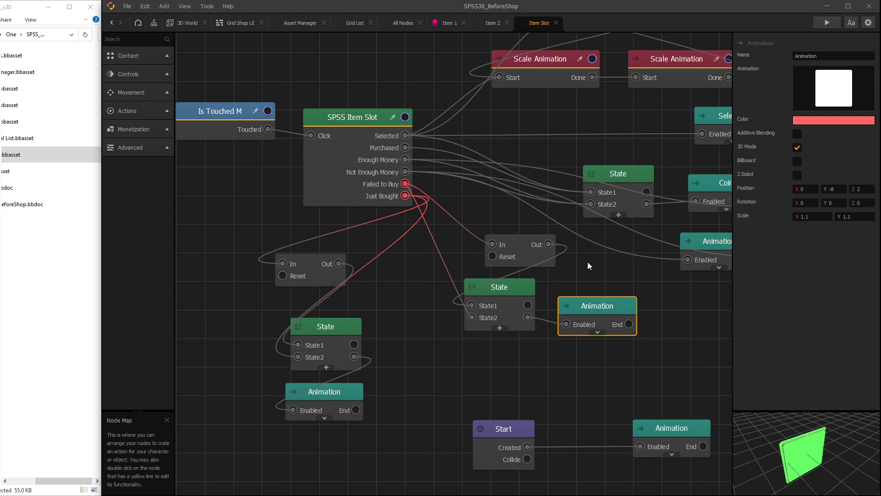
- Compare the Price Label and Red Price Label nodes' settings and inspect the State node that controls the Coin animation
{"action": "scroll", "coordinate": [522, 393], "scroll_direction": "right", "scroll_amount": 5}
{"action": "scroll", "coordinate": [521, 392], "scroll_direction": "up", "scroll_amount": 2}
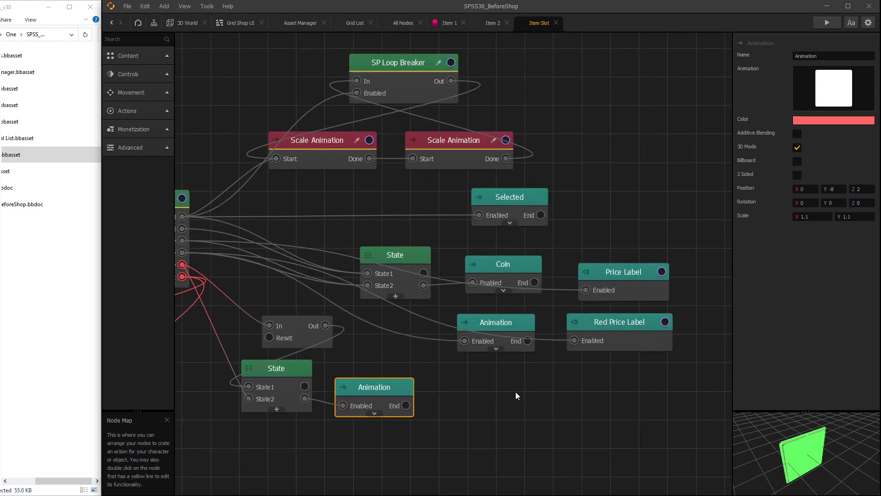
{"action": "middle_click_drag", "start_coordinate": [496, 384], "coordinate": [496, 407]}
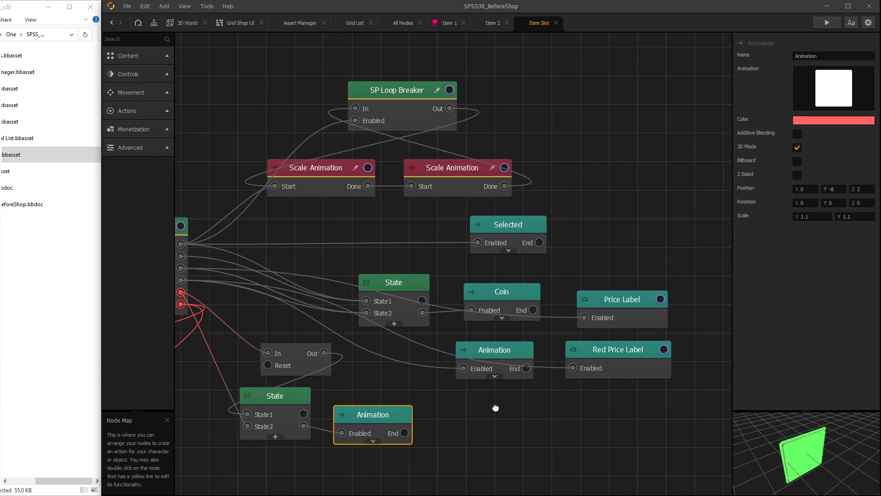
{"action": "left_click", "coordinate": [622, 300]}
{"action": "left_click", "coordinate": [623, 351]}
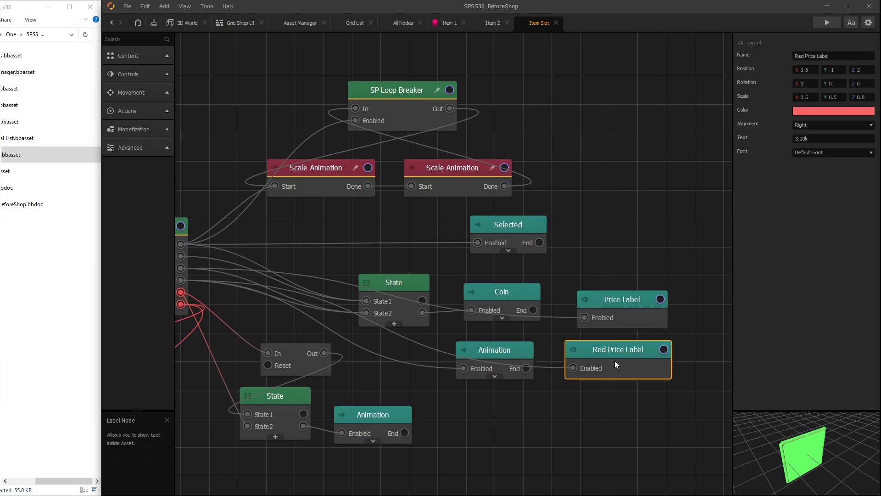
{"action": "left_click", "coordinate": [610, 275]}
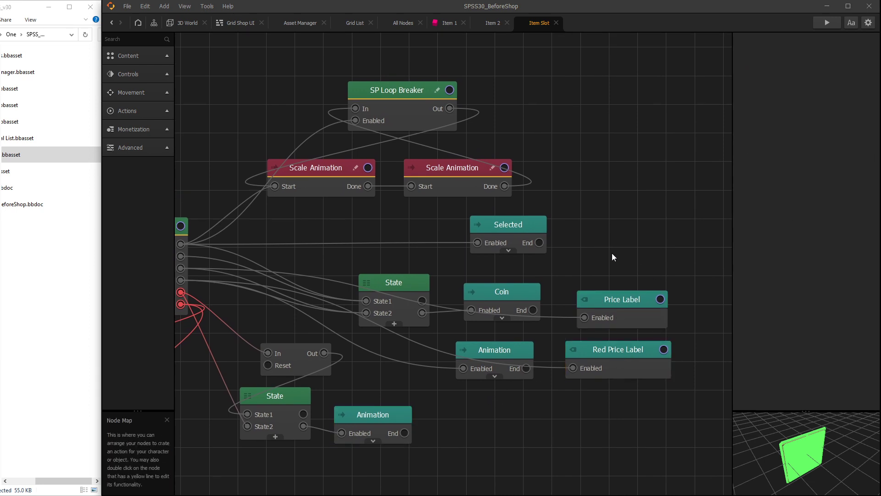
{"action": "left_click", "coordinate": [618, 302]}
{"action": "left_click", "coordinate": [612, 353]}
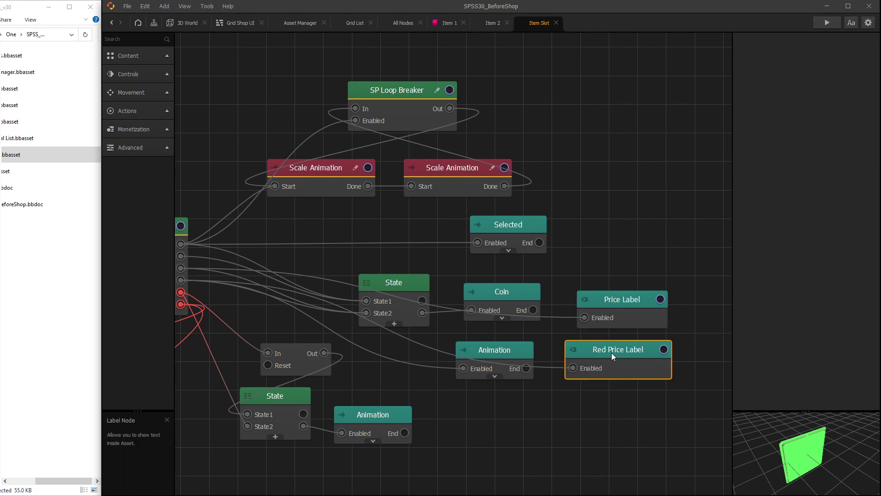
{"action": "left_click", "coordinate": [617, 299]}
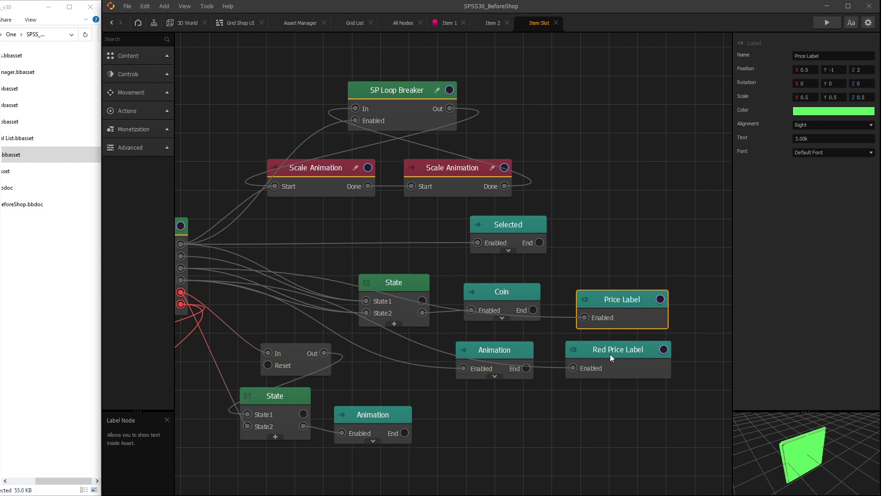
{"action": "left_click", "coordinate": [621, 352]}
{"action": "left_click", "coordinate": [599, 311]}
{"action": "scroll", "coordinate": [600, 305], "scroll_direction": "down", "scroll_amount": 2}
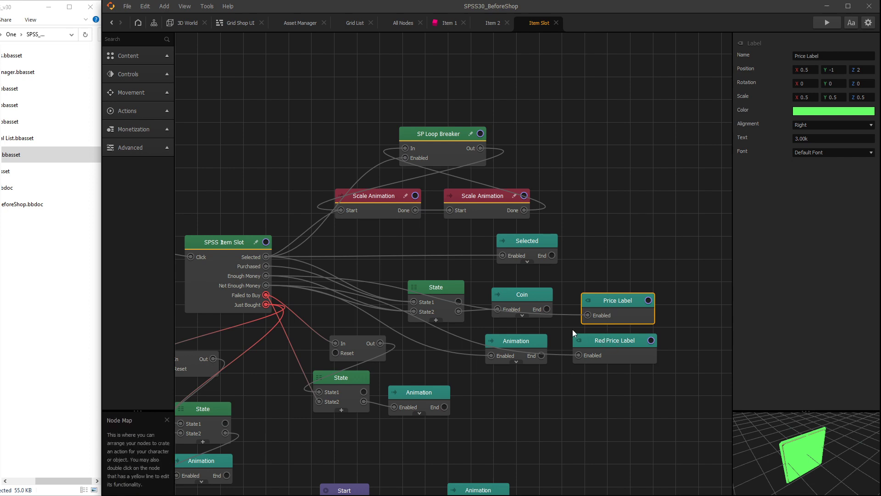
{"action": "scroll", "coordinate": [572, 329], "scroll_direction": "up", "scroll_amount": 1}
{"action": "left_click", "coordinate": [431, 285]}
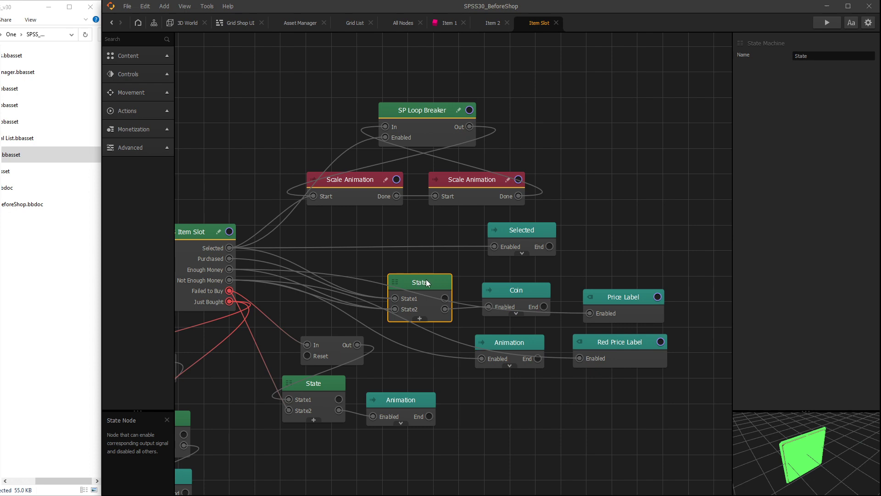
- Examine the settings of the Coin and Selected animations, both Scale Animation nodes and the SP Loop Breaker node
{"action": "left_click", "coordinate": [505, 291]}
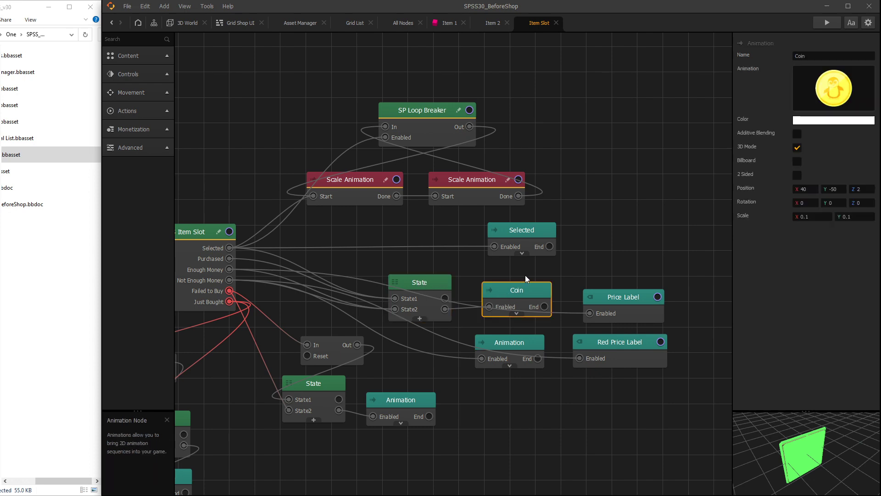
{"action": "left_click", "coordinate": [455, 183]}
{"action": "left_click", "coordinate": [364, 181]}
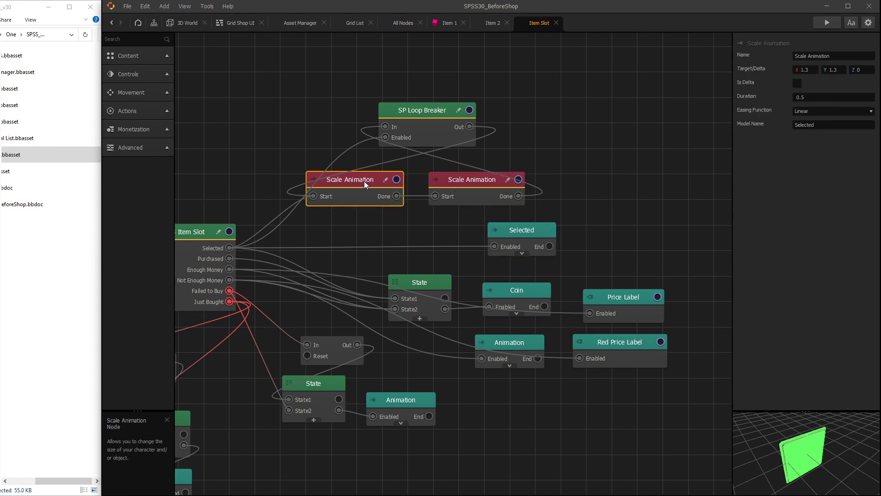
{"action": "left_click", "coordinate": [482, 182]}
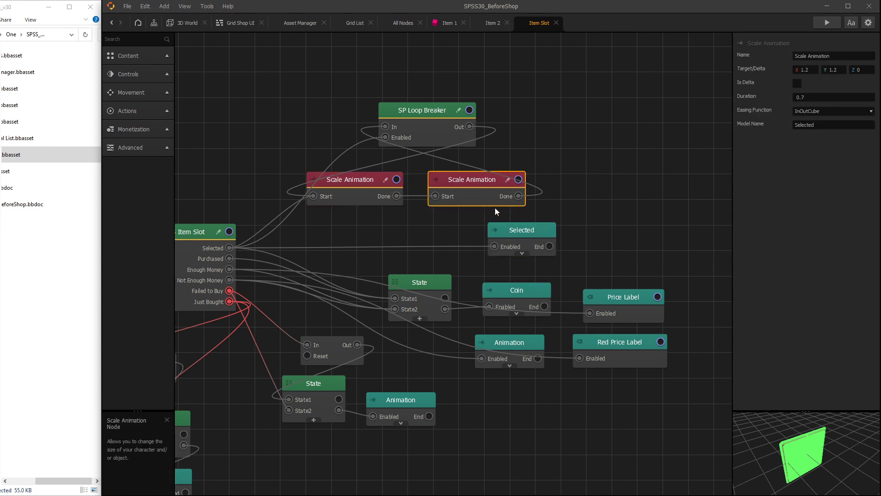
{"action": "left_click", "coordinate": [517, 230]}
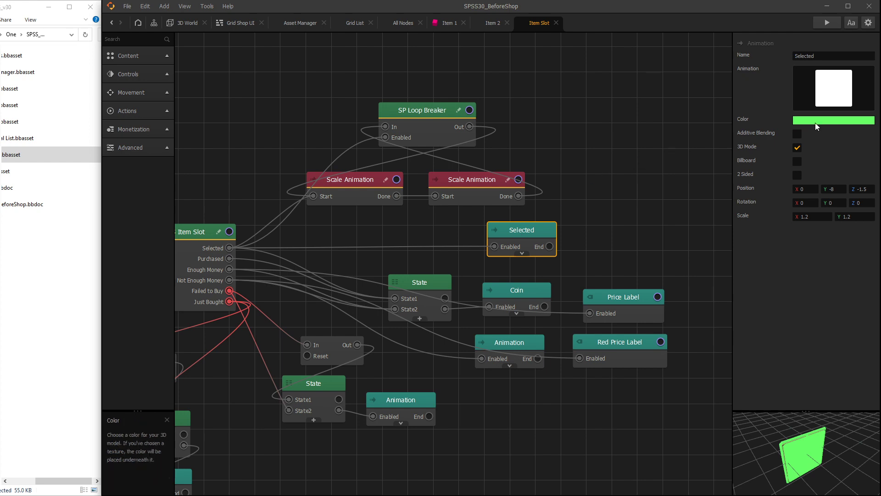
{"action": "left_click", "coordinate": [440, 186]}
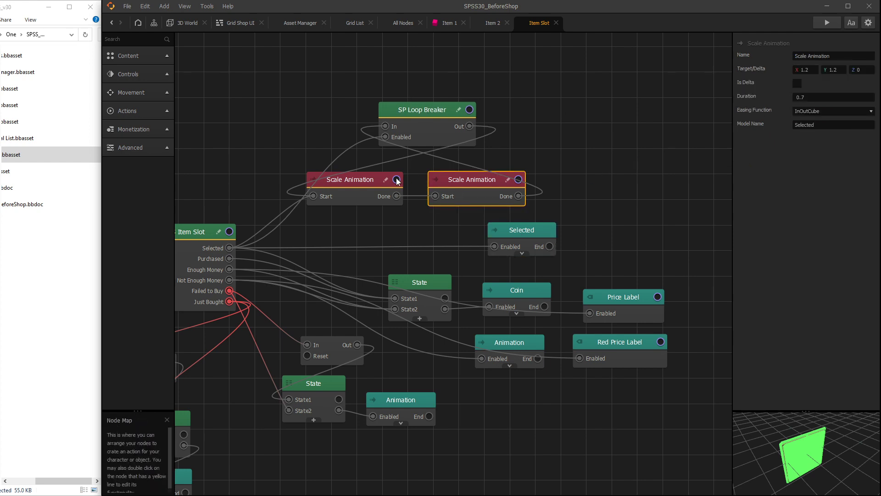
{"action": "left_click", "coordinate": [424, 110]}
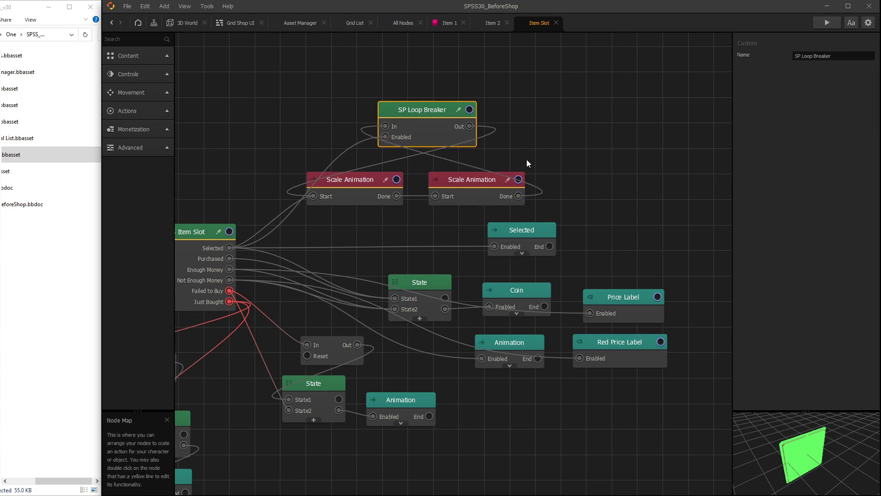
- Inspect the Is Touched M node's settings in Item Slot's node map, focusing on its Ignored Delta value
{"action": "scroll", "coordinate": [527, 160], "scroll_direction": "down", "scroll_amount": 3}
{"action": "scroll", "coordinate": [279, 150], "scroll_direction": "up", "scroll_amount": 5}
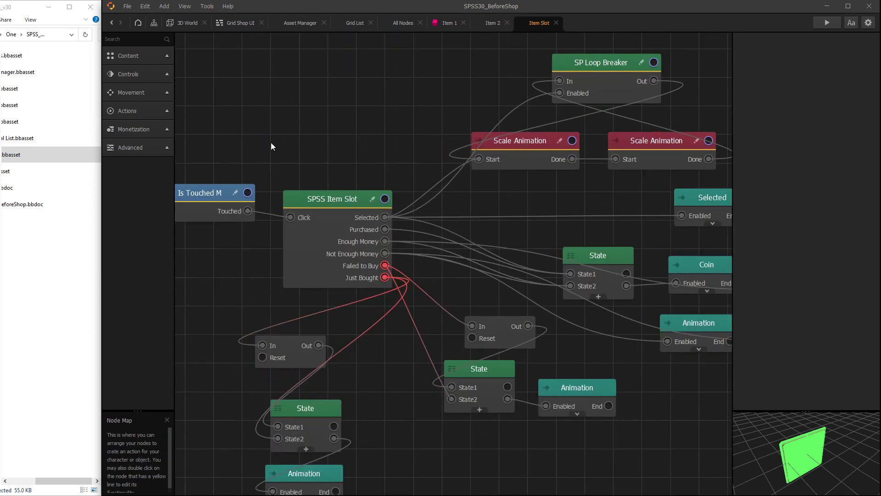
{"action": "left_click_drag", "start_coordinate": [275, 157], "coordinate": [367, 181]}
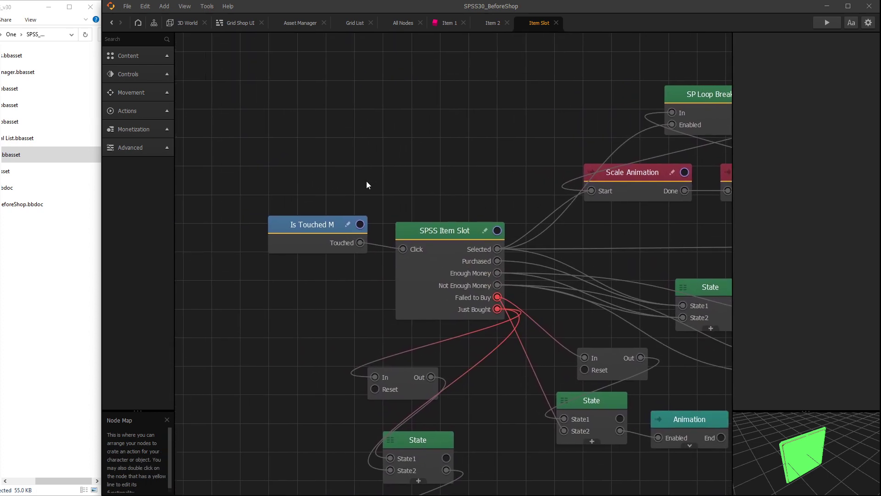
{"action": "left_click", "coordinate": [314, 228]}
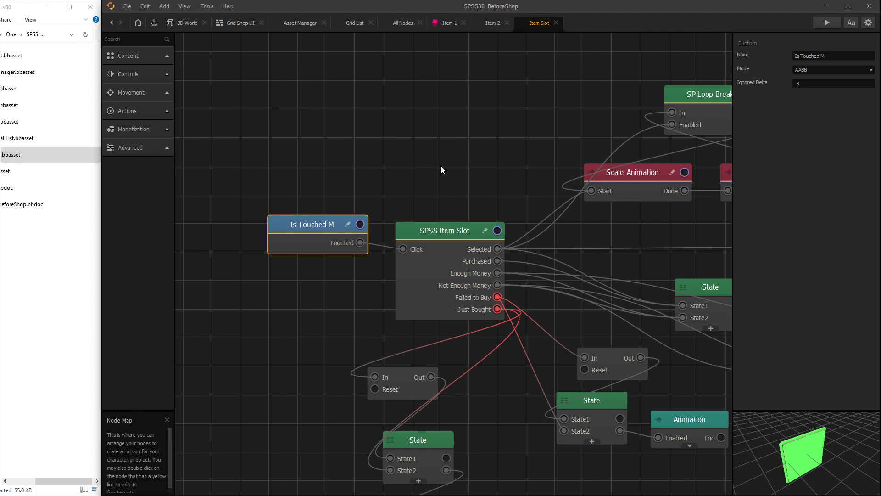
{"action": "left_click", "coordinate": [825, 85]}
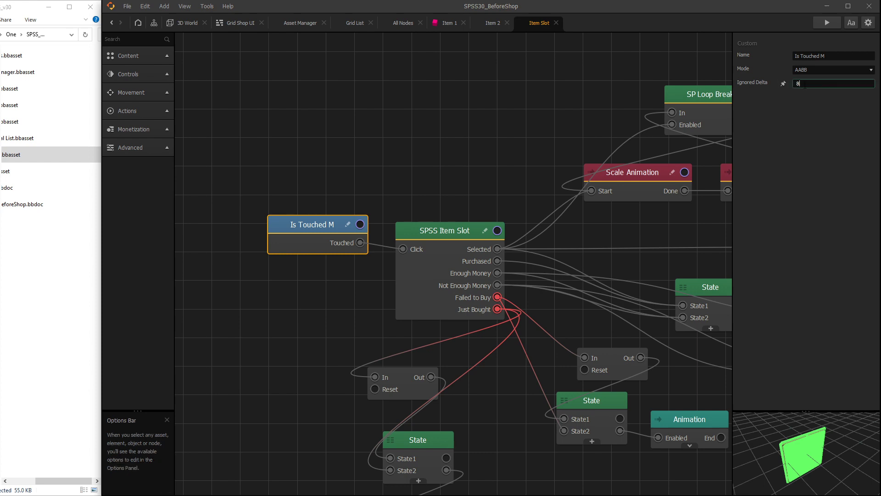
{"action": "left_click", "coordinate": [804, 86]}
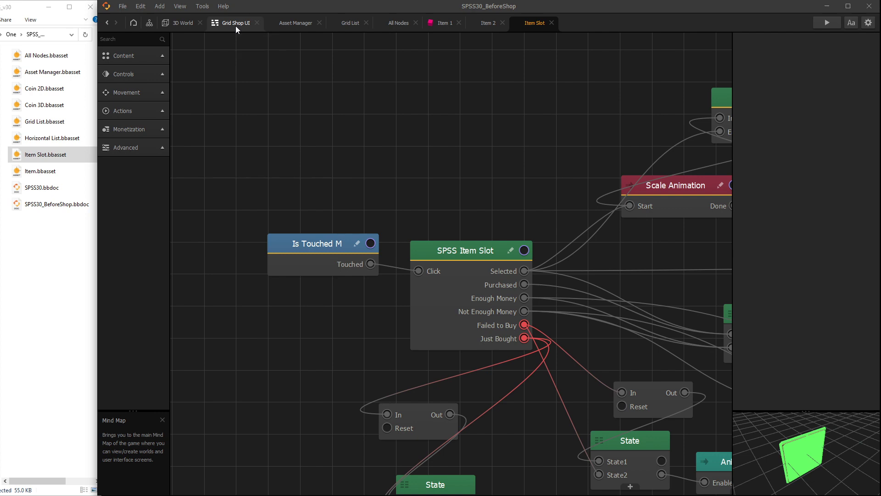
- Copy the SPSS Item node from Item 2 into Item 3 and connect its Create input to Start's Created output
{"action": "left_click", "coordinate": [235, 23]}
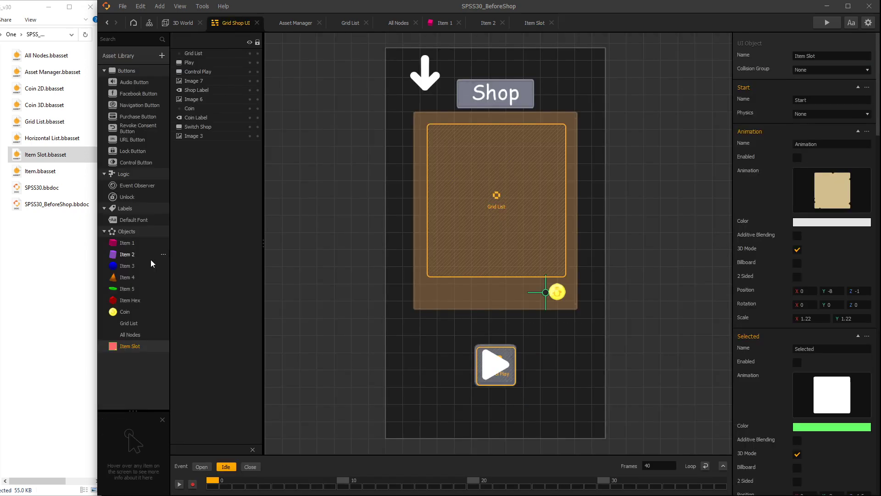
{"action": "double_click", "coordinate": [125, 254]}
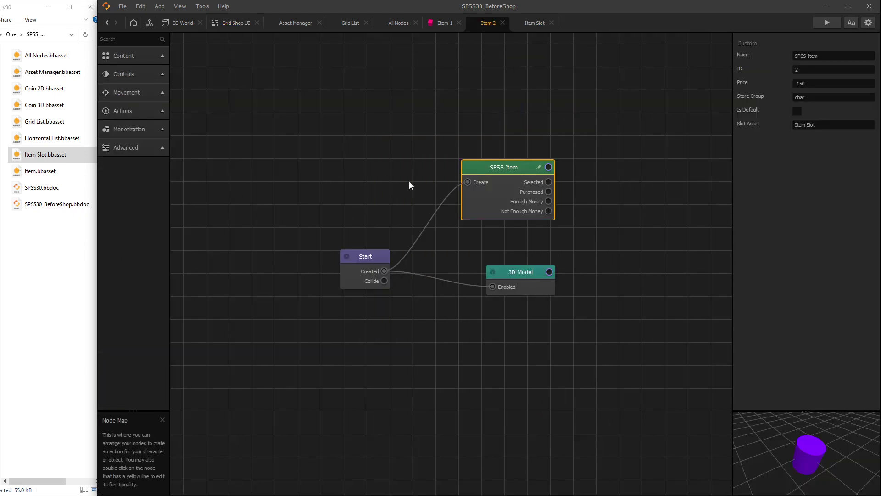
{"action": "left_click", "coordinate": [229, 24]}
{"action": "double_click", "coordinate": [133, 264]}
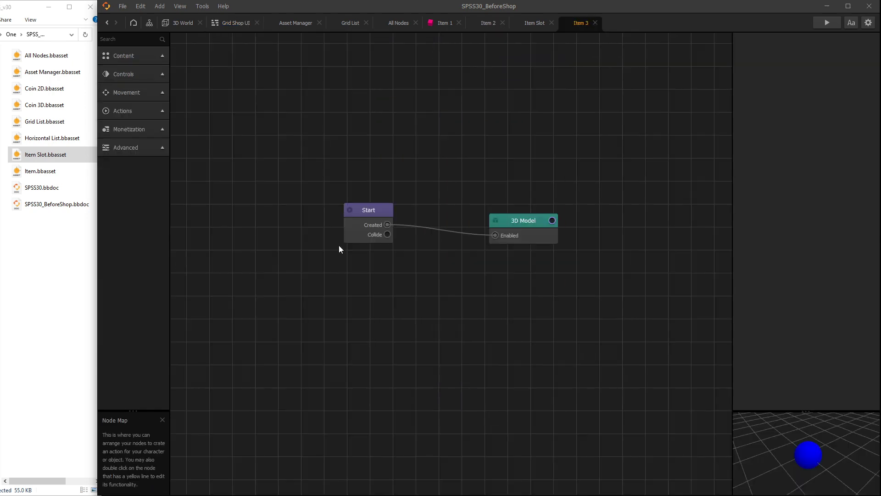
{"action": "left_click", "coordinate": [448, 244]}
{"action": "left_click_drag", "start_coordinate": [453, 246], "coordinate": [522, 103]}
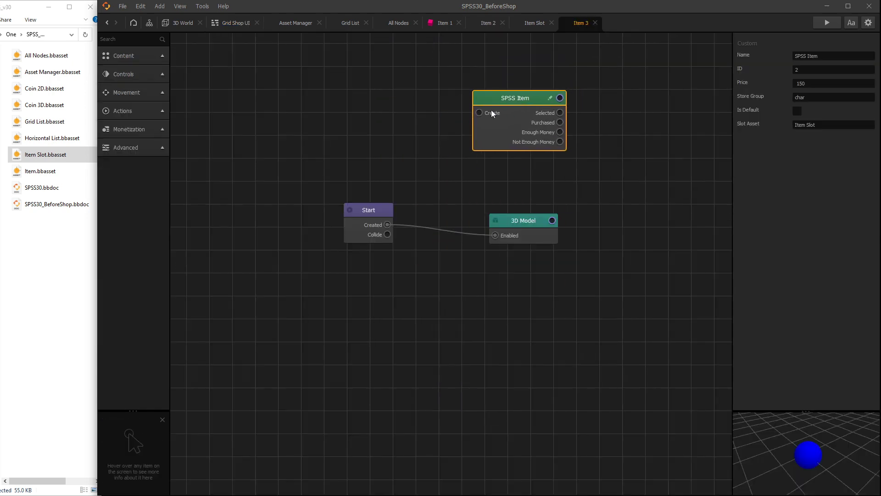
{"action": "left_click_drag", "start_coordinate": [411, 173], "coordinate": [383, 224]}
- Set the ID of Item 3's SPSS Item node to 3 and its Price to 3500
{"action": "left_click", "coordinate": [811, 70]}
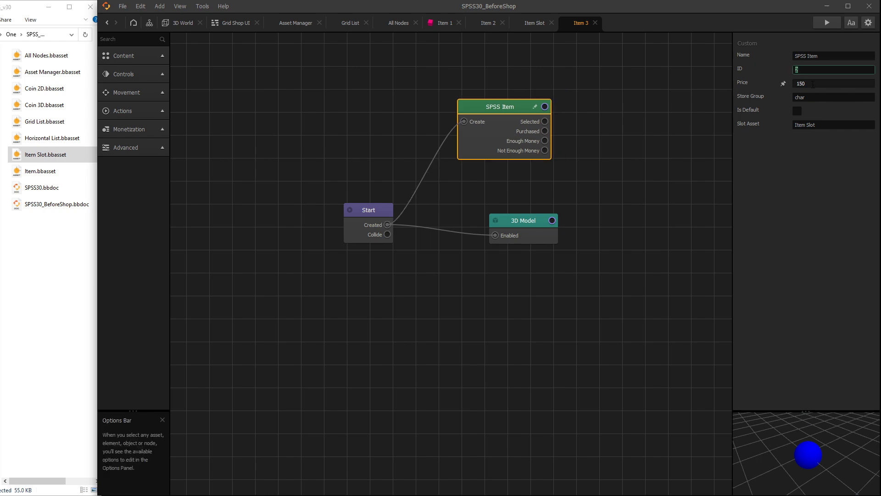
{"action": "type", "text": "3"}
{"action": "left_click", "coordinate": [813, 84]}
{"action": "key", "text": "BackSpace"}
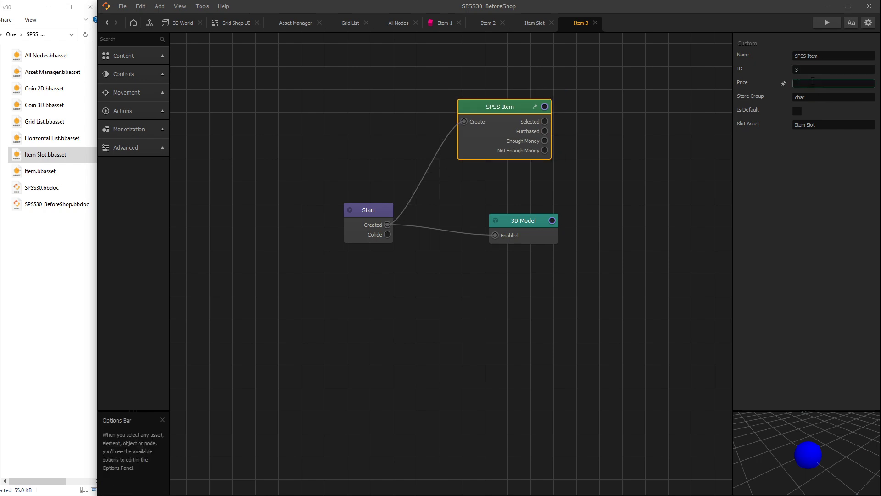
{"action": "type", "text": "3500"}
{"action": "left_click", "coordinate": [677, 142]}
- Copy Item 3's SPSS Item node into Item 4 and connect its Create input to Start's Created output
{"action": "left_click", "coordinate": [509, 100]}
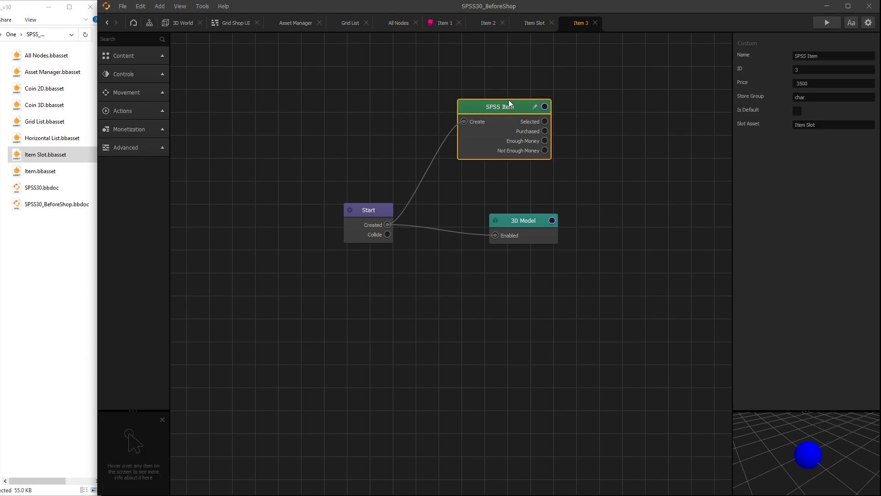
{"action": "left_click", "coordinate": [234, 23]}
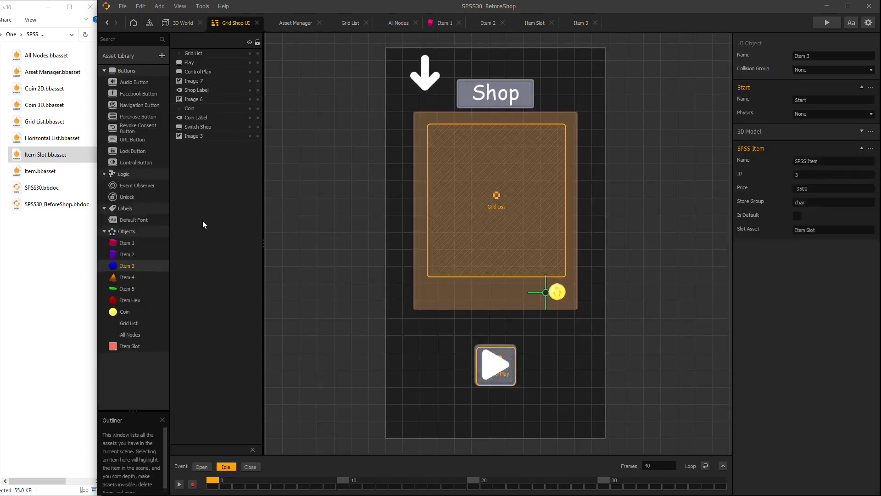
{"action": "double_click", "coordinate": [141, 278]}
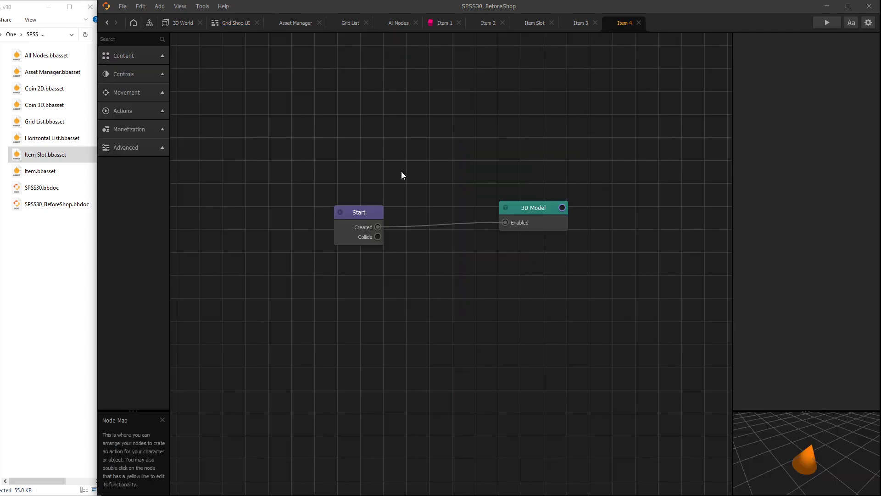
{"action": "key", "text": "ctrl+v"}
{"action": "left_click_drag", "start_coordinate": [465, 240], "coordinate": [502, 118]}
{"action": "left_click_drag", "start_coordinate": [448, 133], "coordinate": [378, 227]}
- Set the Price of Item 4's SPSS Item node to 40000 and its ID to 4
{"action": "left_click", "coordinate": [809, 84]}
{"action": "type", "text": "4"}
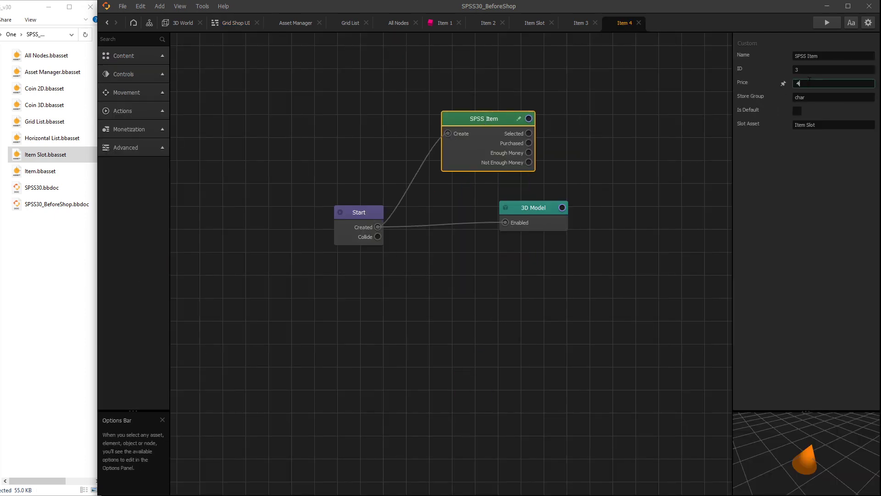
{"action": "type", "text": "0000"}
{"action": "left_click", "coordinate": [809, 70]}
{"action": "type", "text": "4"}
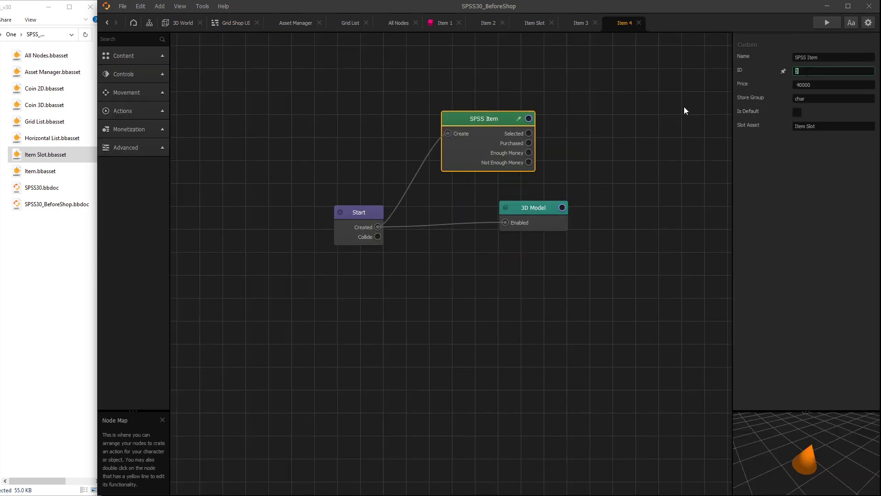
- Paste the SPSS Item node into Item 5's node map and connect its Create input to Start's Created output
{"action": "left_click", "coordinate": [234, 22]}
{"action": "left_click", "coordinate": [138, 293]}
{"action": "double_click", "coordinate": [137, 293]}
{"action": "key", "text": "ctrl+v"}
{"action": "left_click_drag", "start_coordinate": [443, 249], "coordinate": [372, 225]}
{"action": "left_click_drag", "start_coordinate": [515, 106], "coordinate": [525, 101]}
- Set the Price of Item 5's SPSS Item node to 75000 and its ID to 5
{"action": "left_click_drag", "start_coordinate": [800, 83], "coordinate": [779, 79]}
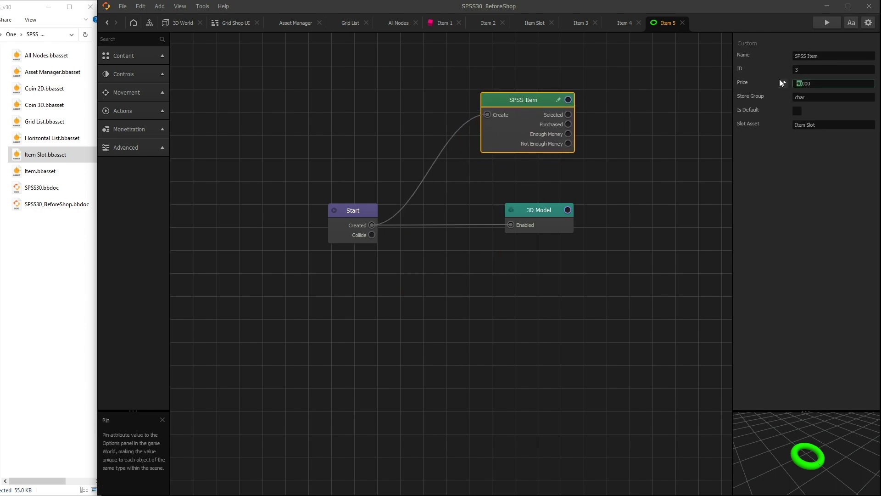
{"action": "type", "text": "75"}
{"action": "left_click", "coordinate": [804, 70]}
- Paste the SPSS Item node into Item Hex and link its Create input to Start's Created output
{"action": "left_click", "coordinate": [232, 23]}
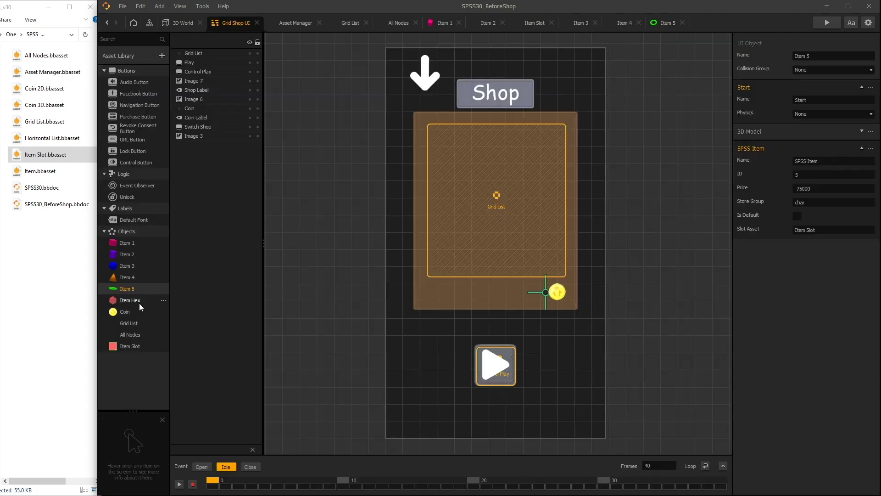
{"action": "double_click", "coordinate": [138, 301]}
{"action": "key", "text": "ctrl+v"}
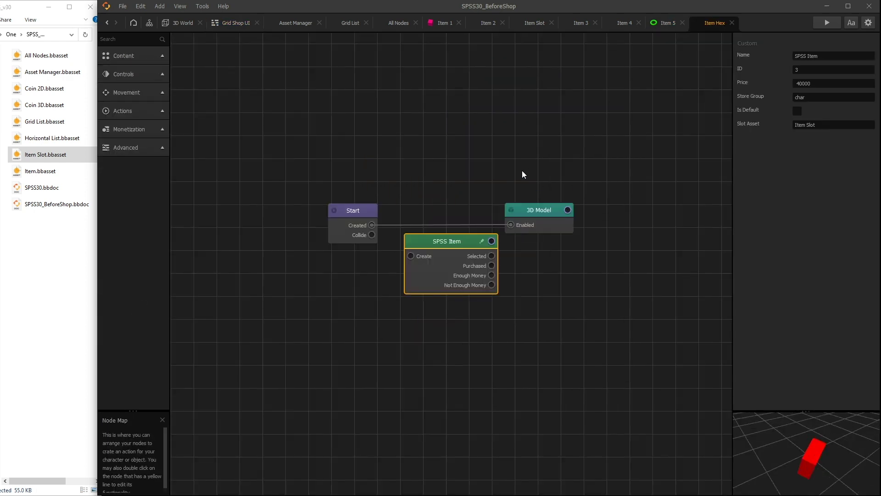
{"action": "left_click_drag", "start_coordinate": [450, 241], "coordinate": [372, 224]}
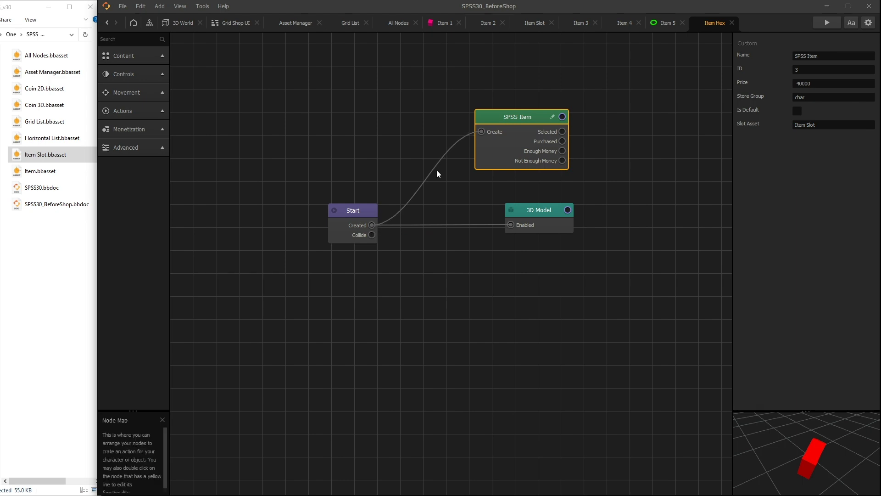
- Give Item Hex's SPSS Item node the ID Hex and a Price of 90000, and try the item in the shop preview
{"action": "left_click", "coordinate": [812, 69]}
{"action": "type", "text": "Hex"}
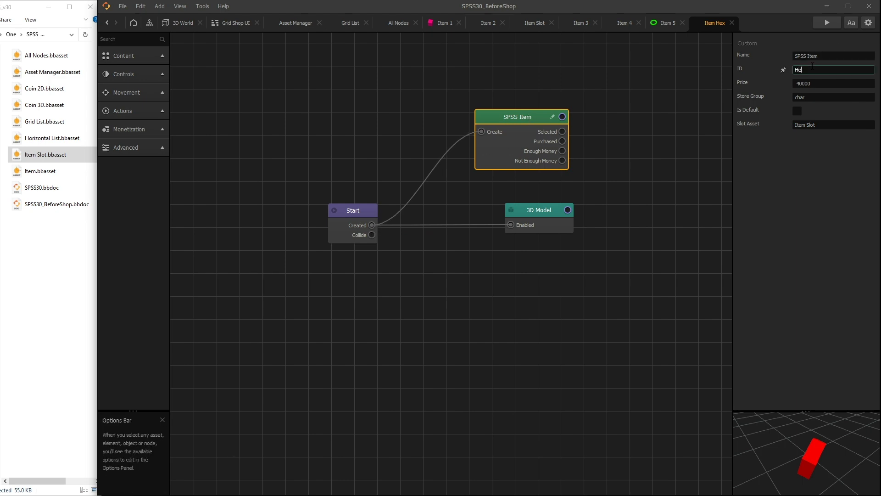
{"action": "left_click", "coordinate": [822, 83]}
{"action": "type", "text": "9"}
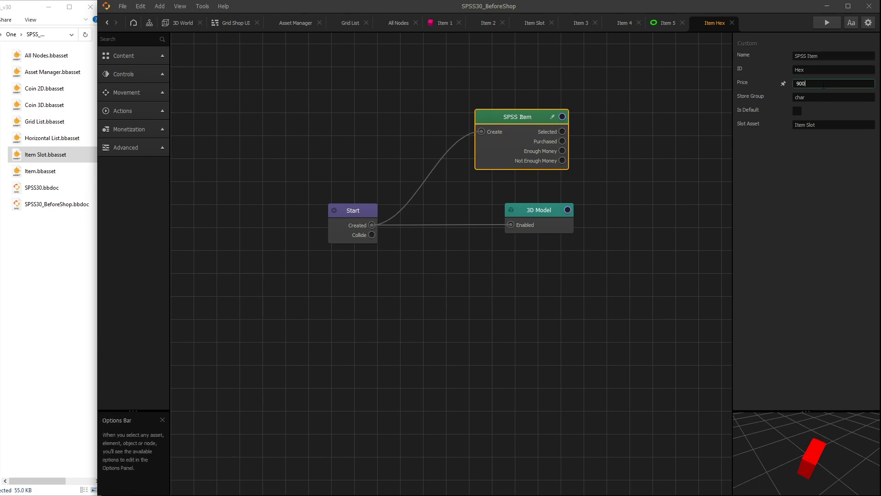
{"action": "key", "text": "Return"}
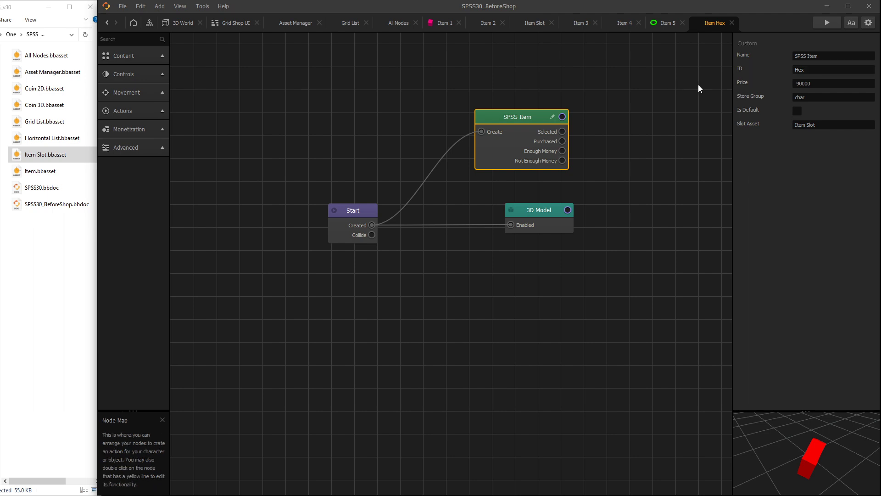
{"action": "left_click", "coordinate": [817, 23]}
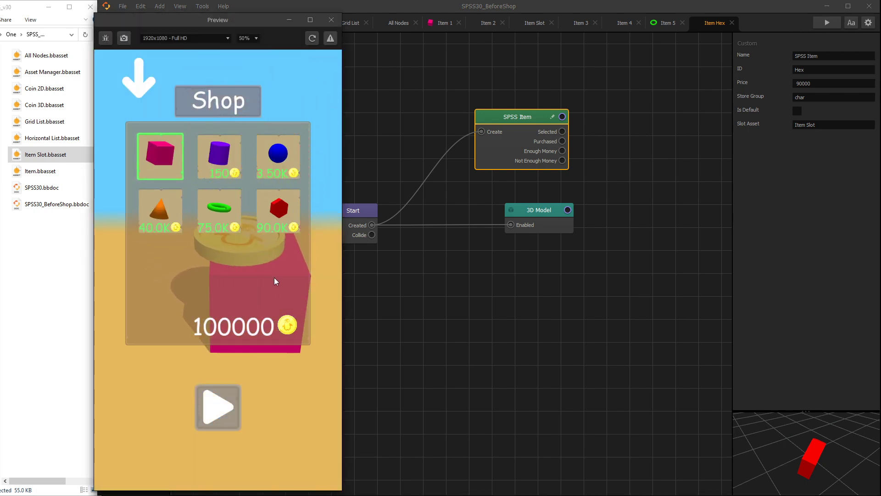
{"action": "left_click", "coordinate": [281, 210]}
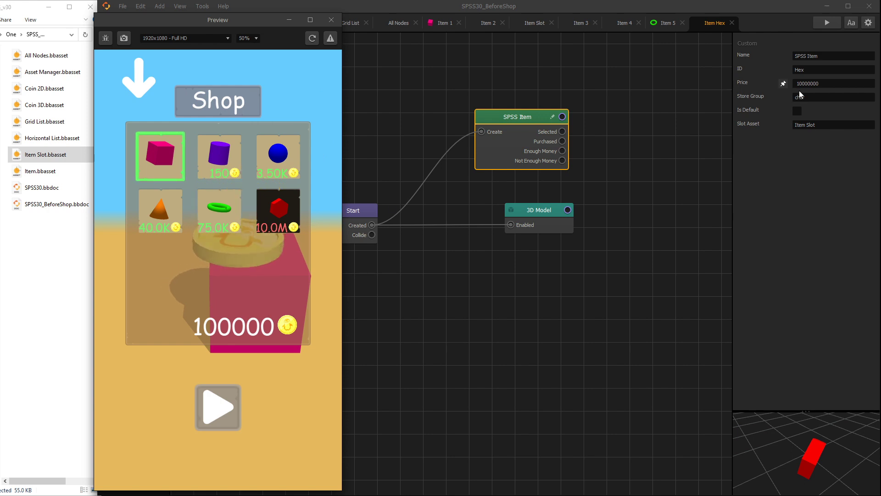
- Set Item Hex's Price to 100000 and check the item in the shop preview
{"action": "left_click", "coordinate": [830, 84]}
{"action": "type", "text": "00"}
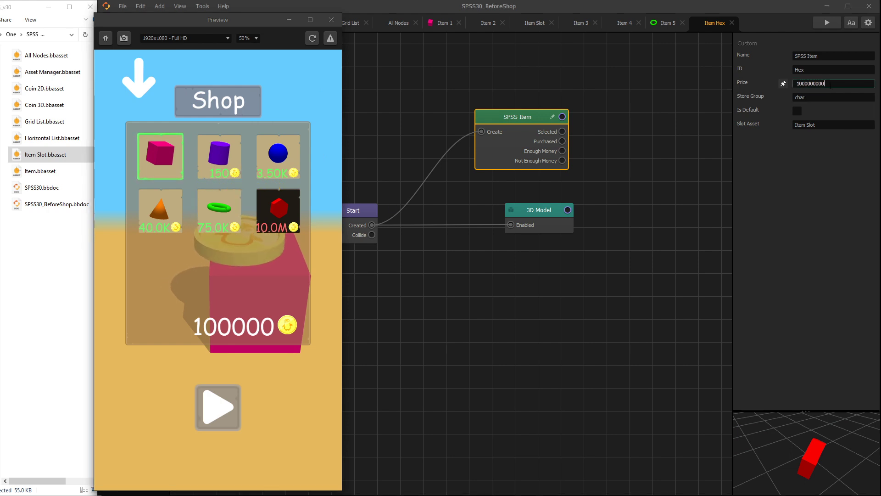
{"action": "key", "text": "BackSpace"}
{"action": "key", "text": "BackSpace"}
{"action": "key", "text": "BackSpace"}
{"action": "key", "text": "BackSpace"}
{"action": "left_click", "coordinate": [308, 61]}
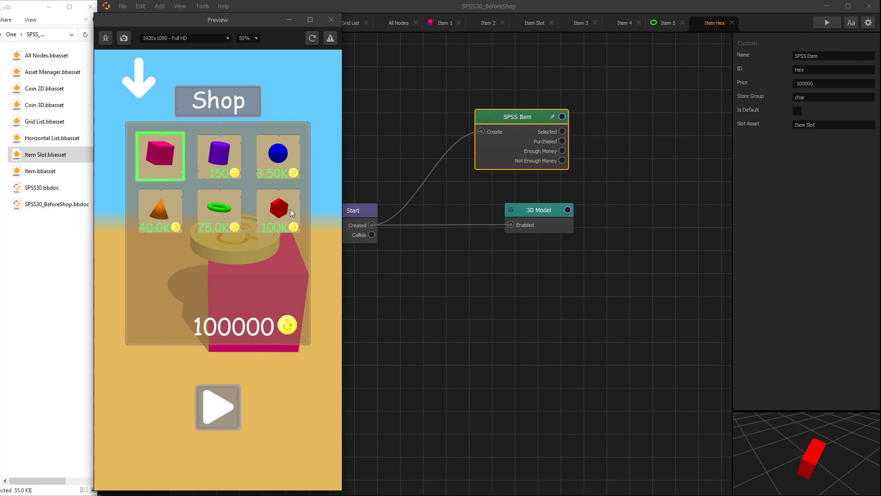
{"action": "key", "text": "Escape"}
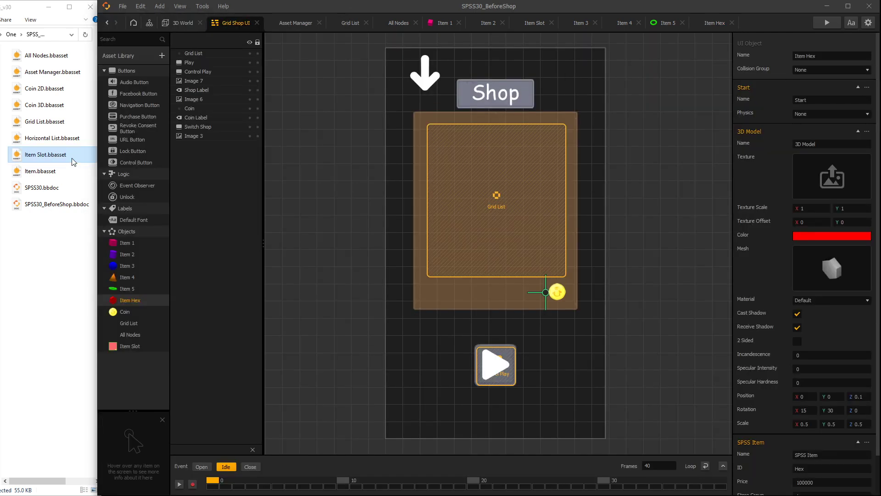
- Select Horizontal List.bbasset in the asset folder and return to Item Hex's node map
{"action": "left_click", "coordinate": [33, 144]}
{"action": "left_click", "coordinate": [695, 29]}
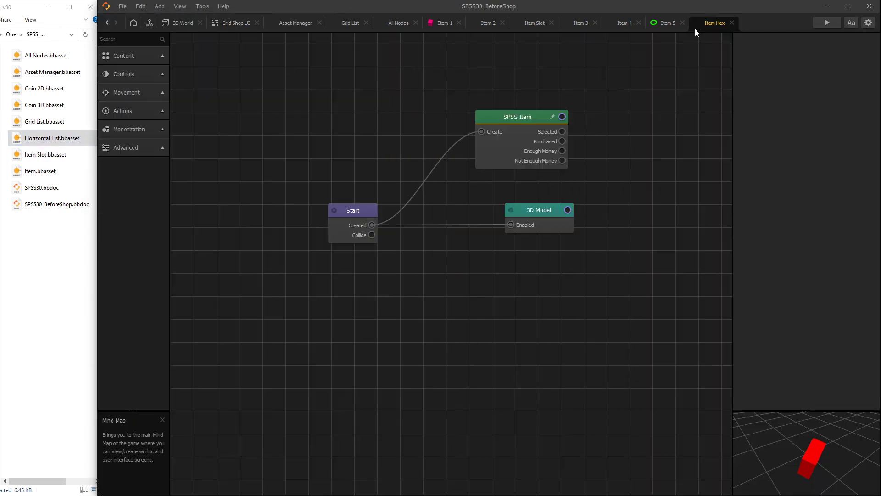
- Close the node map tabs for all items, Item Slot, All Nodes, Grid List and Asset Manager
{"action": "key", "text": "ctrl+w"}
{"action": "key", "text": "ctrl+w"}
{"action": "key", "text": "ctrl+w"}
{"action": "key", "text": "ctrl+w"}
{"action": "key", "text": "ctrl+w"}
{"action": "key", "text": "ctrl+w"}
{"action": "key", "text": "ctrl+w"}
{"action": "key", "text": "ctrl+w"}
{"action": "key", "text": "ctrl+w"}
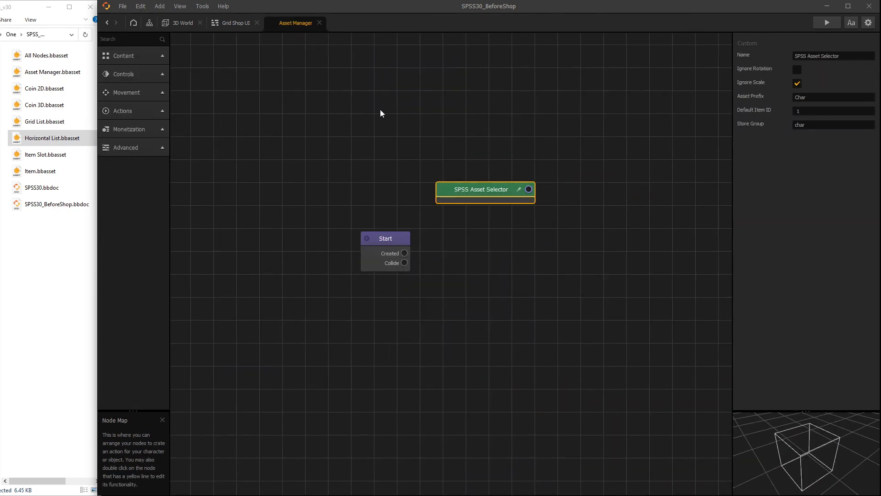
{"action": "key", "text": "ctrl+w"}
- Open Horizontal Shop UI from the mind map and place Horizontal List.bbasset on the brown bar below the Shop label
{"action": "left_click", "coordinate": [149, 22]}
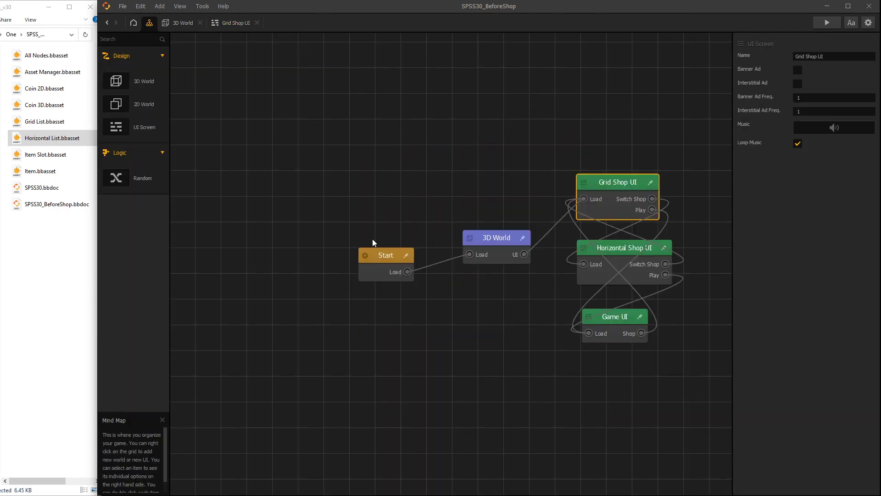
{"action": "double_click", "coordinate": [651, 254]}
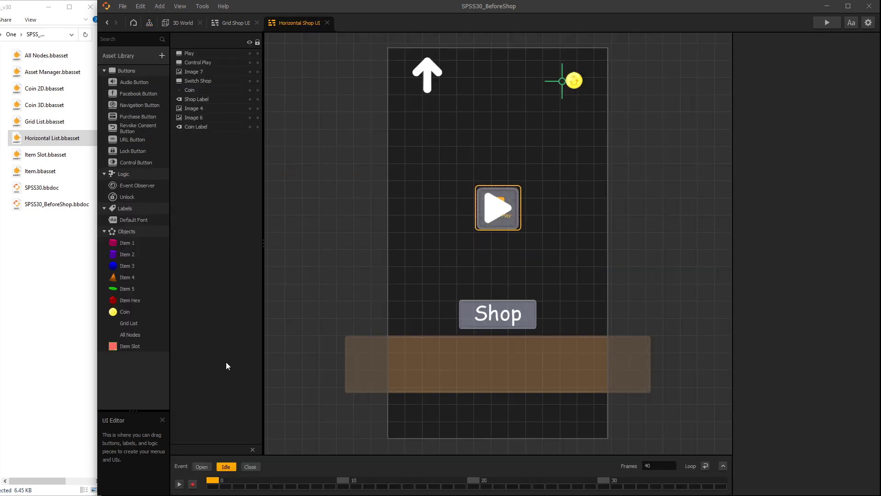
{"action": "left_click_drag", "start_coordinate": [38, 143], "coordinate": [490, 374]}
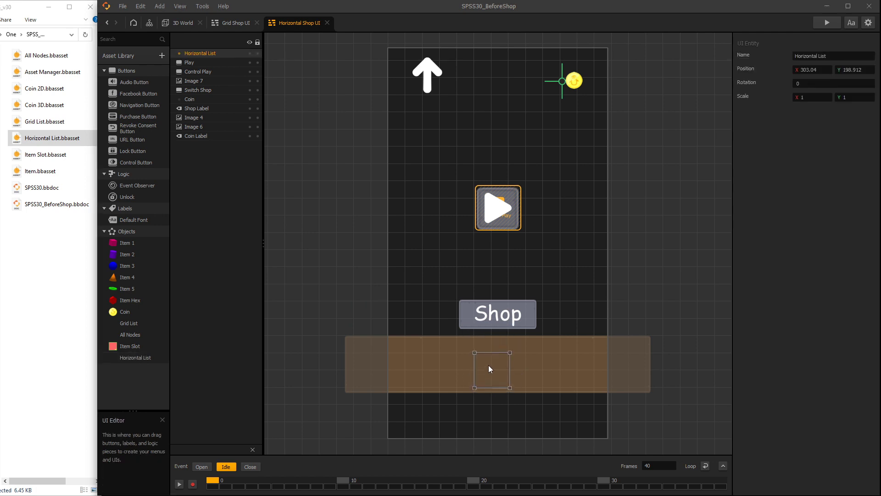
{"action": "left_click", "coordinate": [340, 302]}
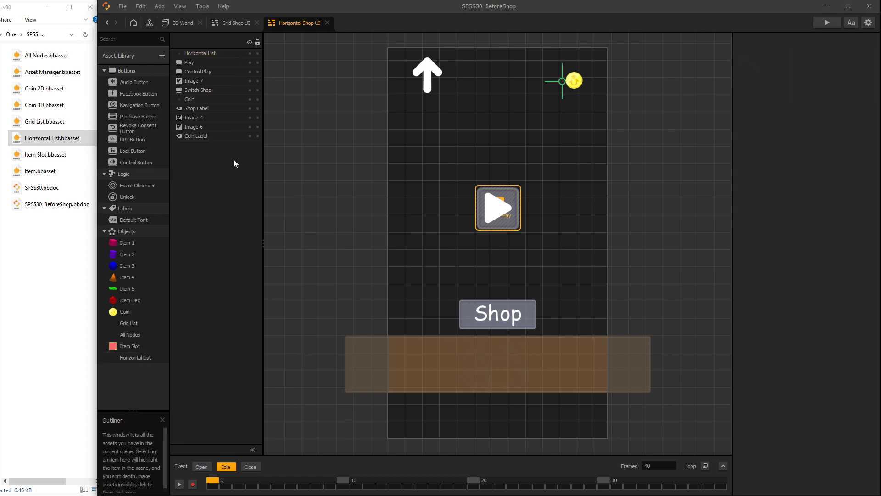
- Shift Horizontal List to about Y 227 and stretch it sideways beyond the bar to an X scale of about 2.34
{"action": "left_click", "coordinate": [214, 54]}
{"action": "scroll", "coordinate": [459, 359], "scroll_direction": "down", "scroll_amount": 3}
{"action": "left_click_drag", "start_coordinate": [575, 361], "coordinate": [725, 360]}
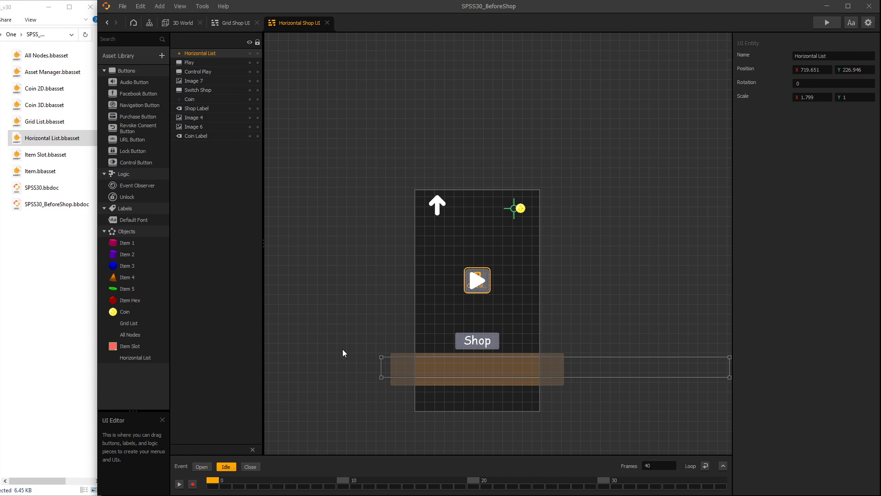
{"action": "left_click_drag", "start_coordinate": [380, 365], "coordinate": [278, 364]}
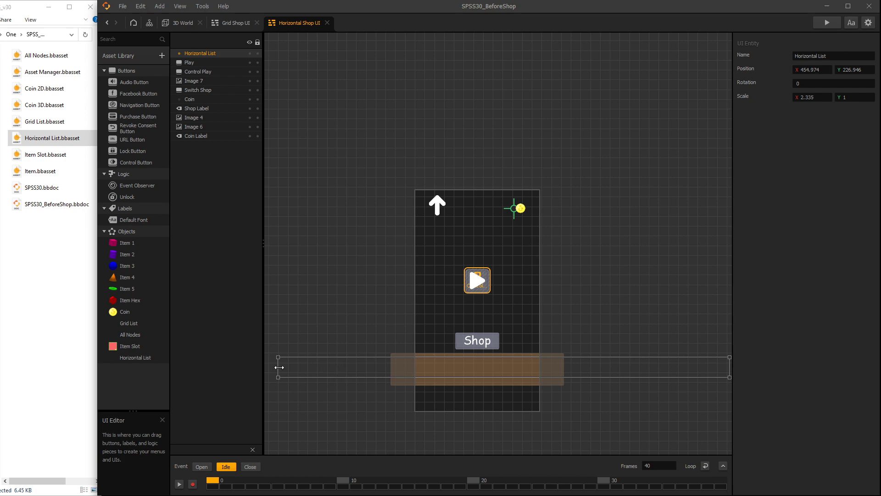
- Narrow Horizontal List to an X scale of about 0.044 and test scrolling the horizontal shop in the preview
{"action": "left_click_drag", "start_coordinate": [277, 367], "coordinate": [431, 379]}
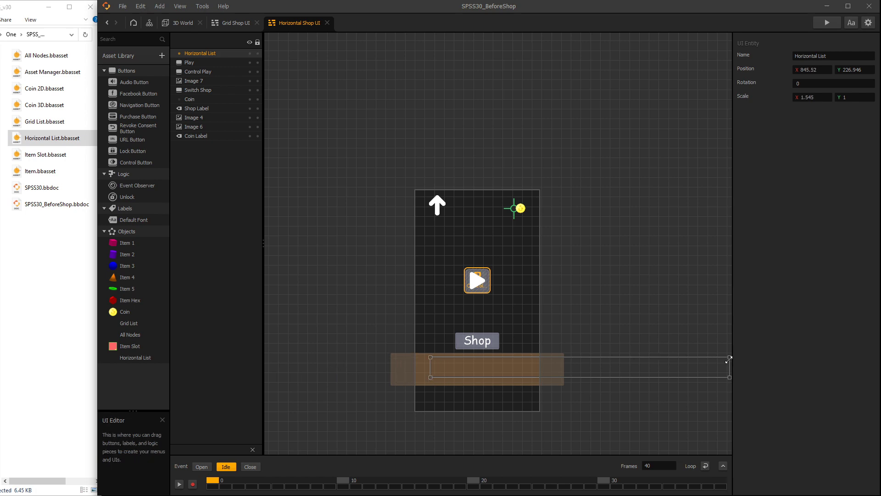
{"action": "left_click_drag", "start_coordinate": [727, 364], "coordinate": [439, 369]}
{"action": "scroll", "coordinate": [434, 369], "scroll_direction": "up", "scroll_amount": 3}
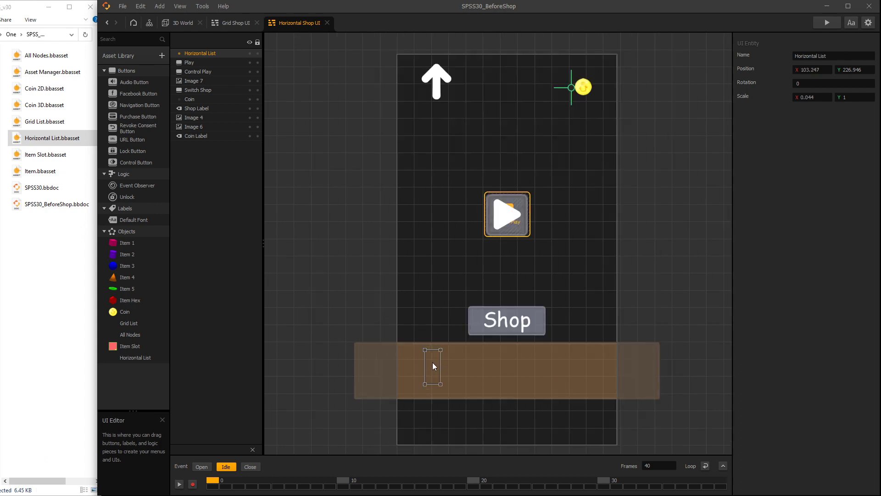
{"action": "left_click", "coordinate": [825, 24]}
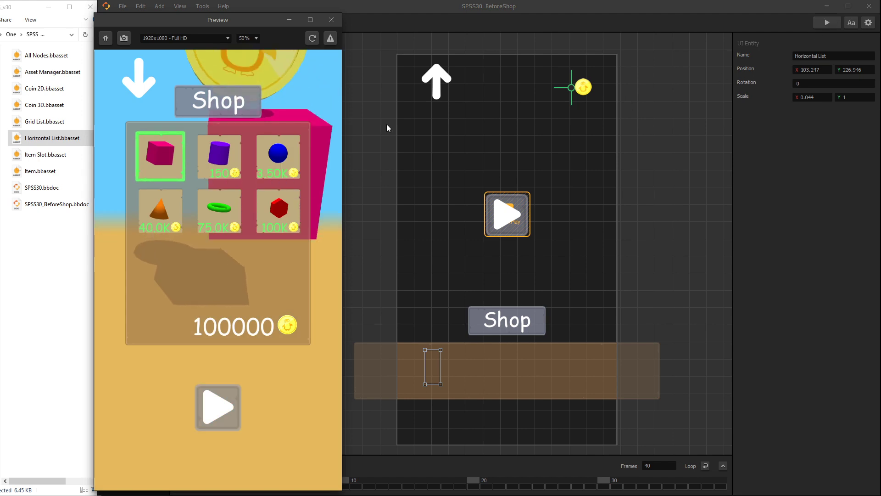
{"action": "left_click", "coordinate": [139, 84]}
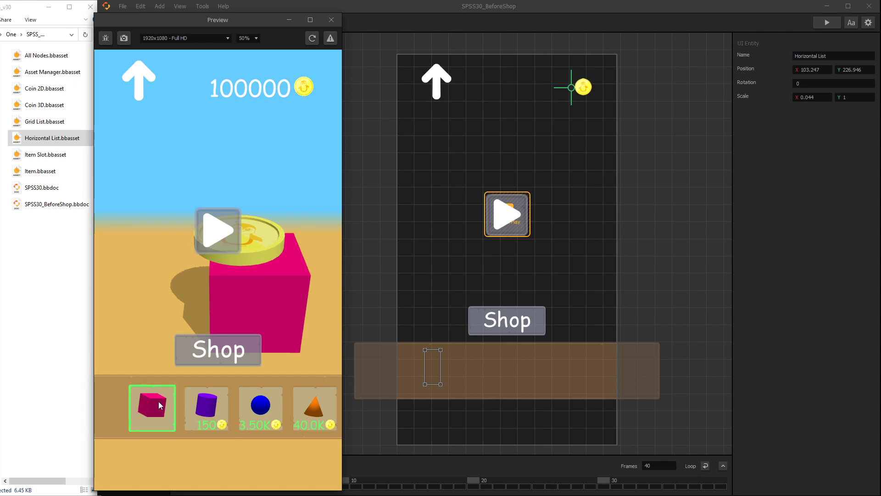
{"action": "left_click_drag", "start_coordinate": [159, 401], "coordinate": [192, 409]}
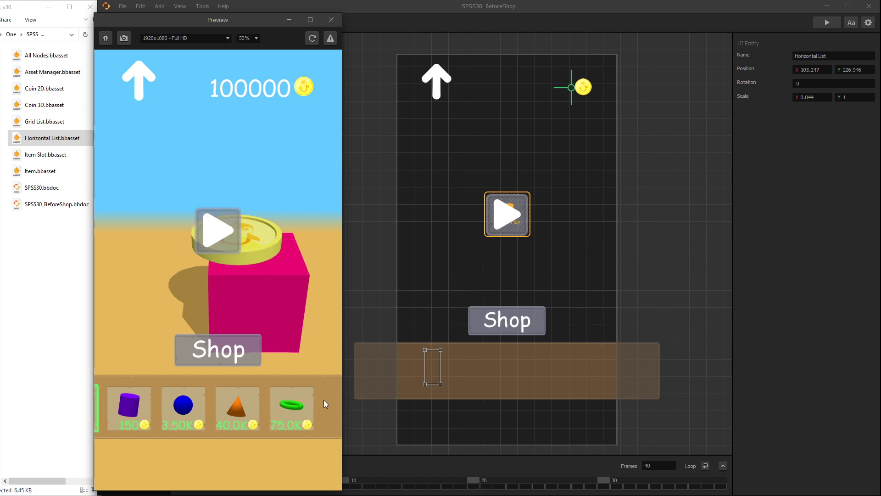
- Stretch Horizontal List far past both ends of the brown bar to an X scale of about 2.91
{"action": "left_click_drag", "start_coordinate": [440, 372], "coordinate": [743, 358]}
{"action": "scroll", "coordinate": [424, 364], "scroll_direction": "down", "scroll_amount": 4}
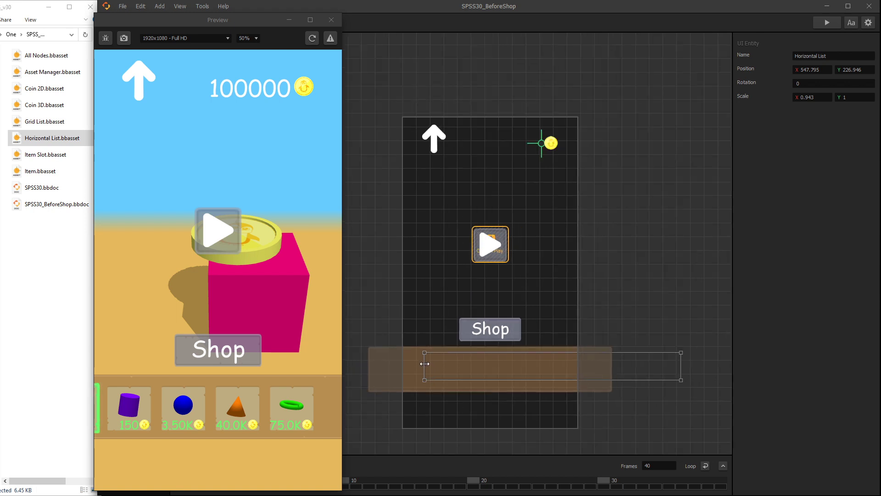
{"action": "left_click_drag", "start_coordinate": [422, 365], "coordinate": [247, 364]}
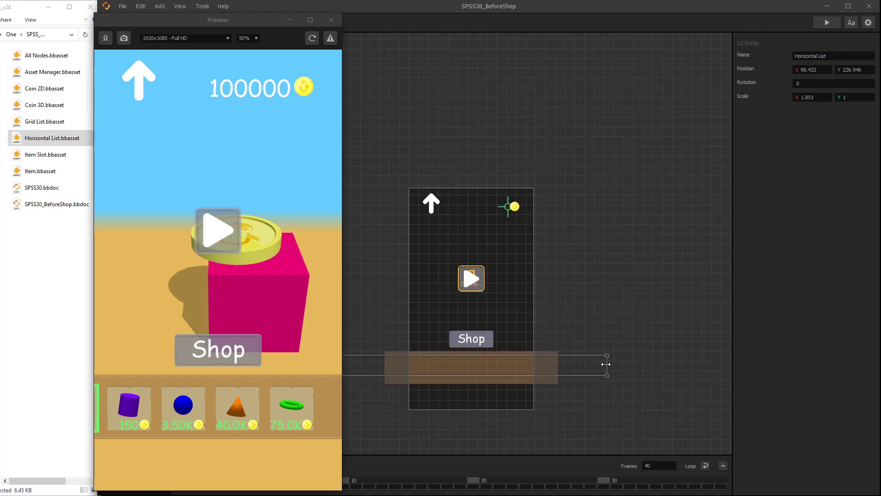
{"action": "left_click_drag", "start_coordinate": [605, 364], "coordinate": [808, 357]}
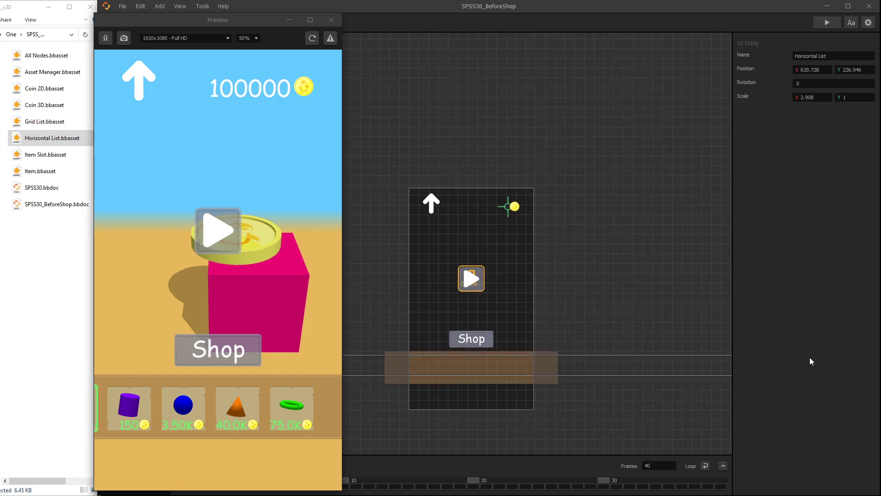
{"action": "scroll", "coordinate": [550, 367], "scroll_direction": "up", "scroll_amount": 3}
{"action": "scroll", "coordinate": [409, 370], "scroll_direction": "down", "scroll_amount": 1}
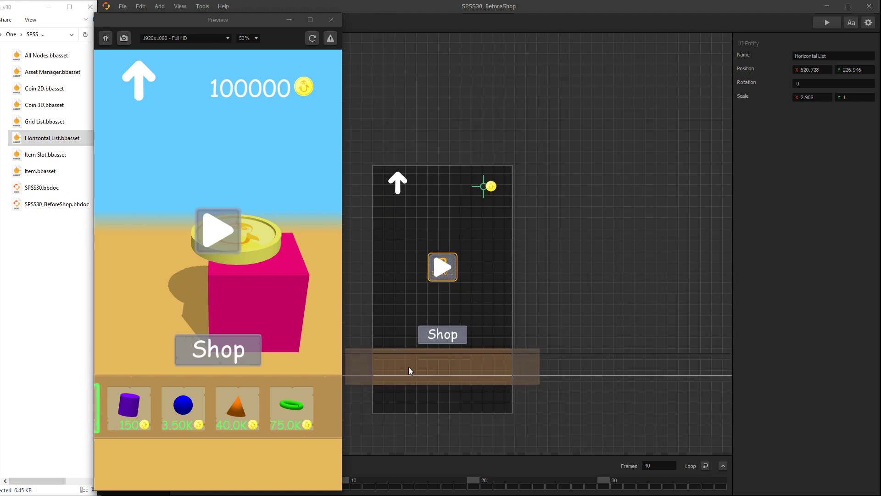
{"action": "scroll", "coordinate": [393, 367], "scroll_direction": "up", "scroll_amount": 2}
{"action": "scroll", "coordinate": [400, 367], "scroll_direction": "down", "scroll_amount": 1}
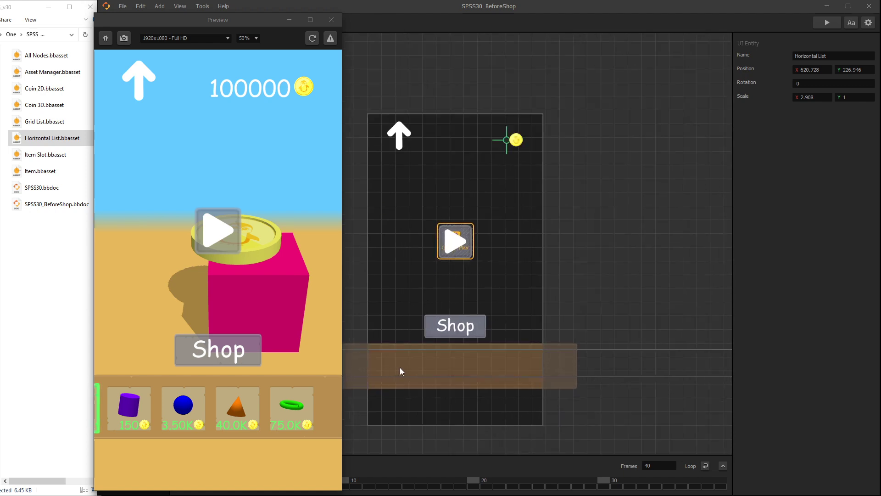
- Reload the preview, switch to the horizontal shop, test scrolling the item list, and close the preview
{"action": "left_click", "coordinate": [312, 39]}
{"action": "left_click", "coordinate": [140, 83]}
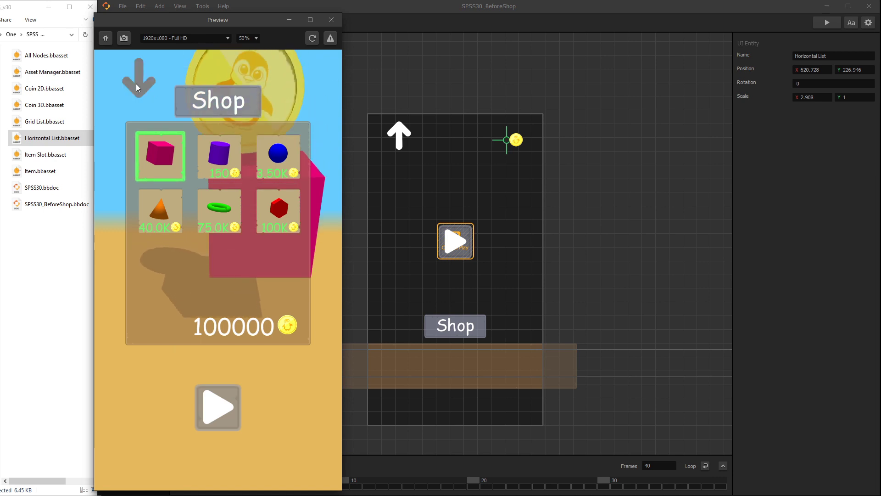
{"action": "left_click", "coordinate": [136, 83]}
{"action": "left_click_drag", "start_coordinate": [275, 419], "coordinate": [211, 409]}
{"action": "key", "text": "Escape"}
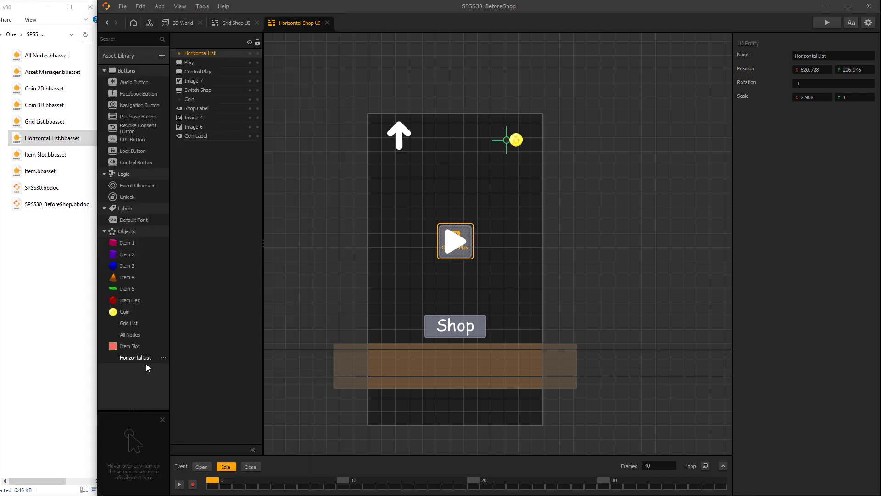
- Open Horizontal List's node map and set the SP Horizontal List node's ID List to 1,2,3,4,5,Hex
{"action": "double_click", "coordinate": [139, 359]}
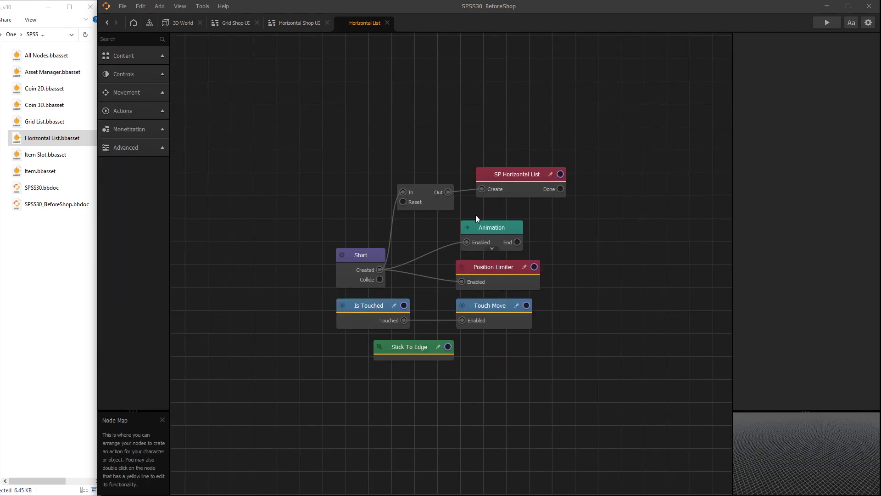
{"action": "left_click", "coordinate": [522, 174]}
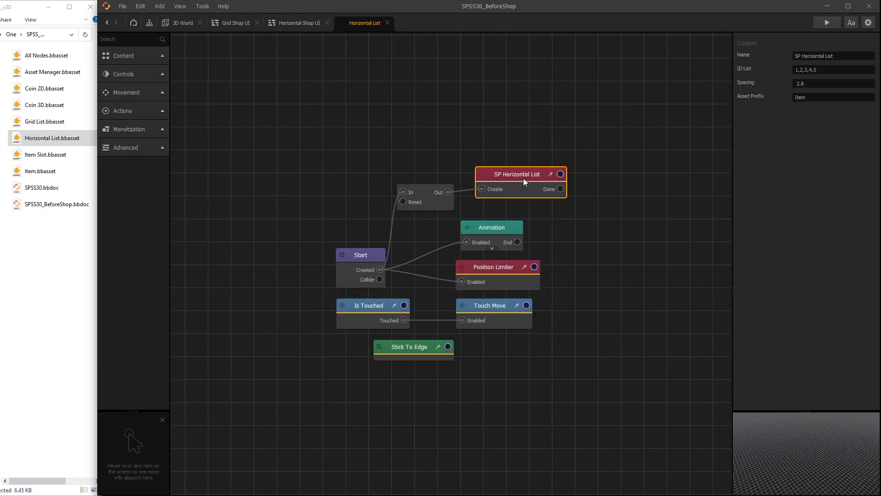
{"action": "left_click", "coordinate": [827, 67]}
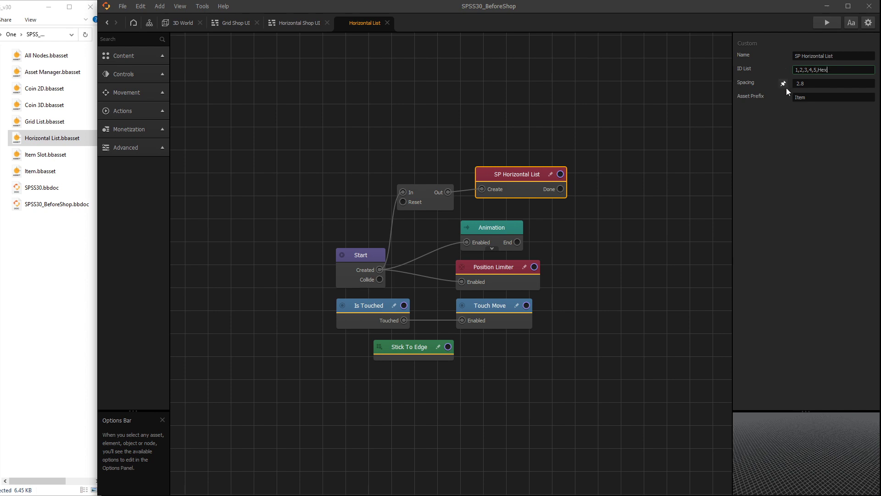
{"action": "left_click", "coordinate": [795, 127]}
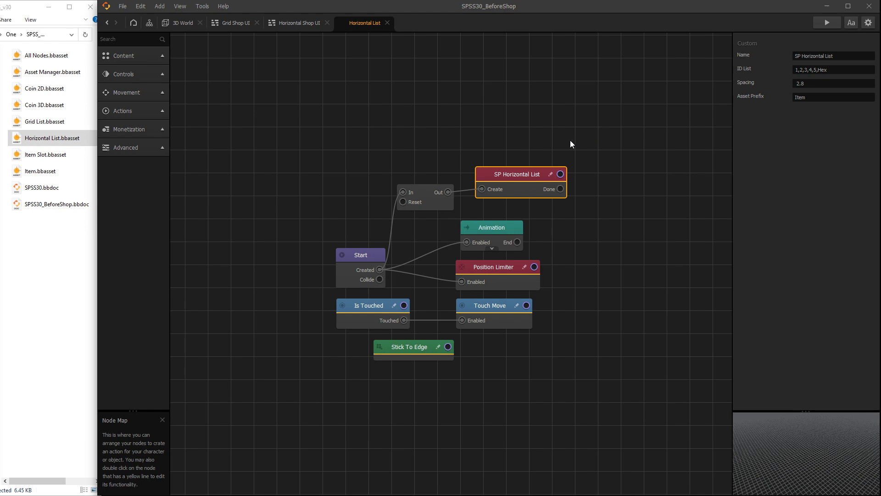
- Preview the game and scroll the horizontal shop to check how far its item list moves
{"action": "left_click", "coordinate": [824, 27]}
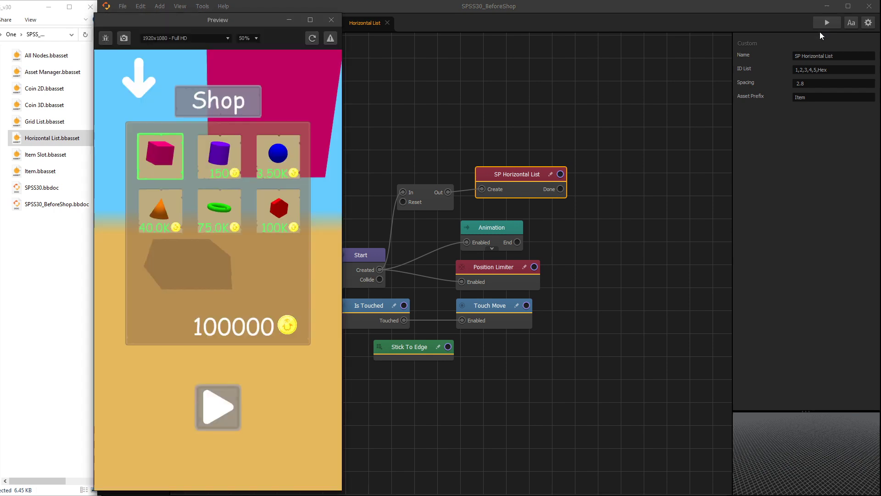
{"action": "left_click", "coordinate": [131, 89]}
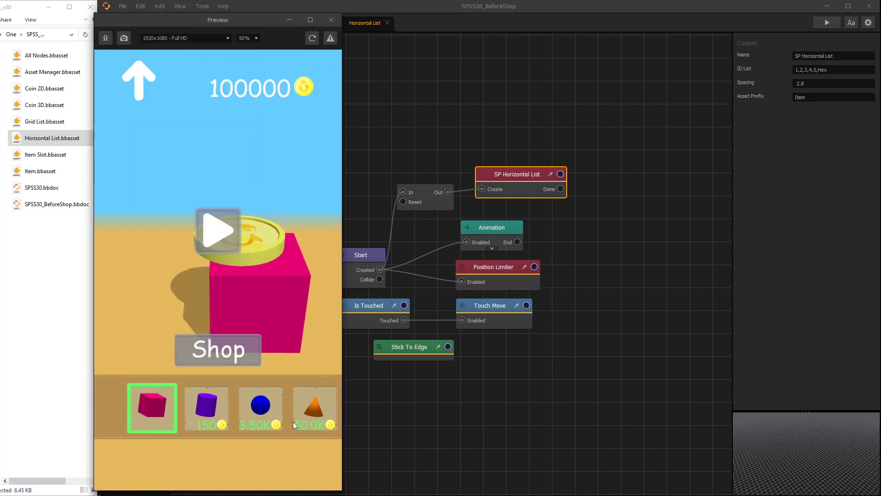
{"action": "left_click_drag", "start_coordinate": [293, 420], "coordinate": [97, 397]}
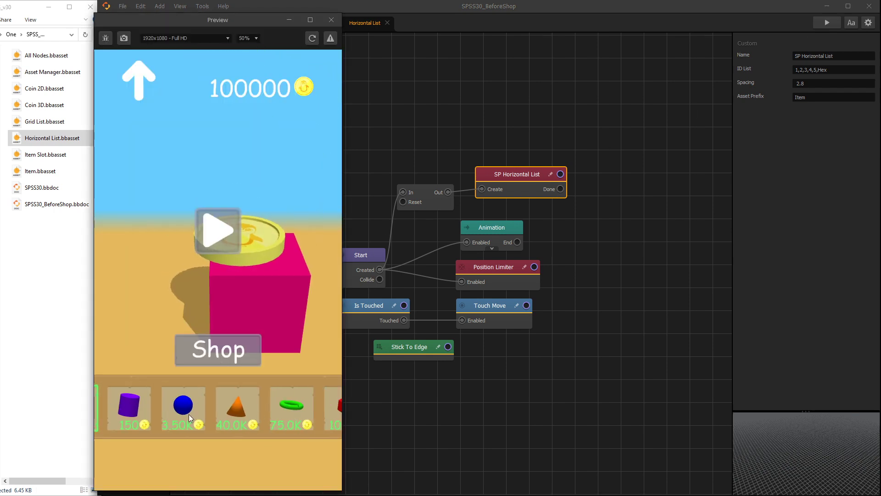
- Set the Position Limiter node's Min X to -3 and test scrolling to the hex item in the reloaded preview
{"action": "left_click", "coordinate": [496, 276]}
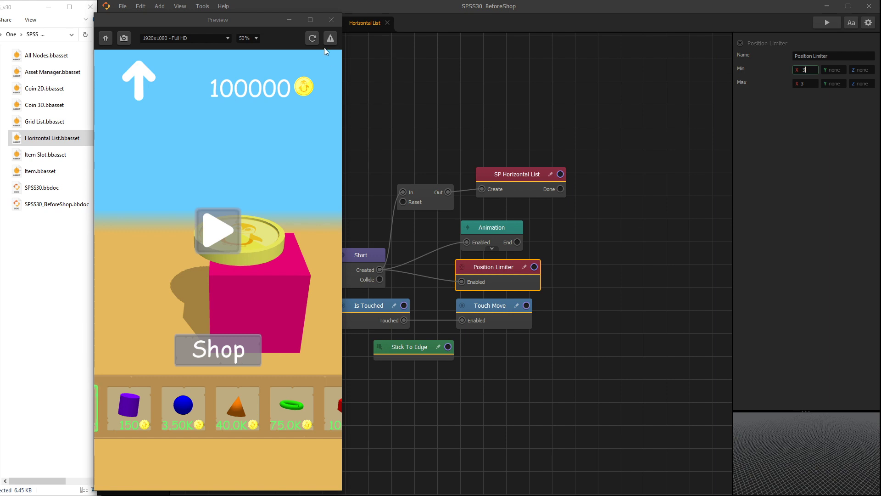
{"action": "left_click", "coordinate": [312, 38]}
{"action": "left_click_drag", "start_coordinate": [240, 409], "coordinate": [134, 410]}
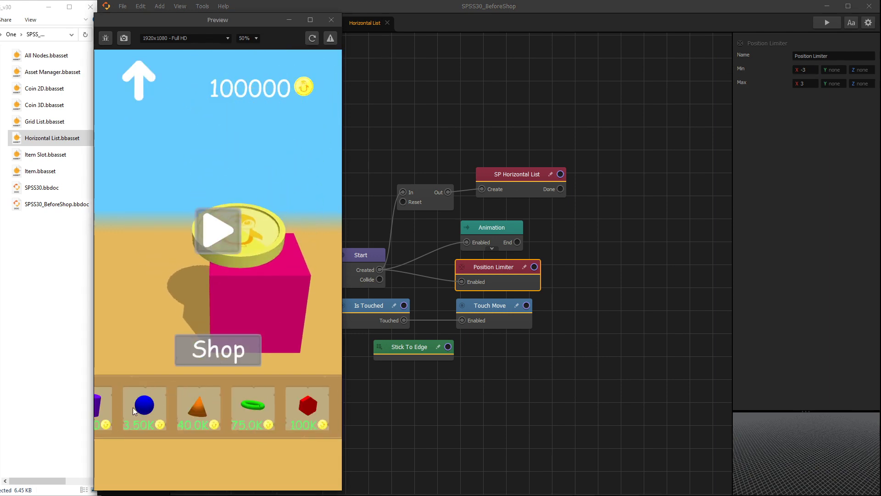
{"action": "left_click_drag", "start_coordinate": [230, 415], "coordinate": [248, 428]}
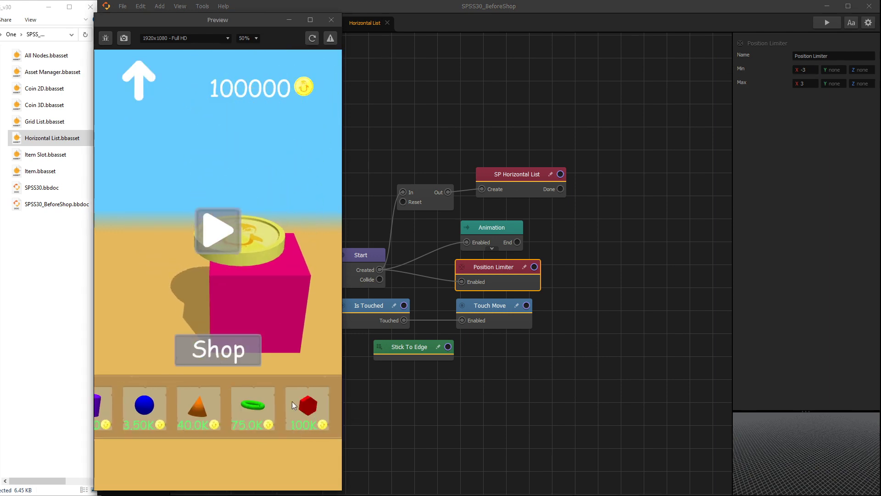
{"action": "left_click_drag", "start_coordinate": [207, 408], "coordinate": [236, 411]}
{"action": "left_click", "coordinate": [307, 408]}
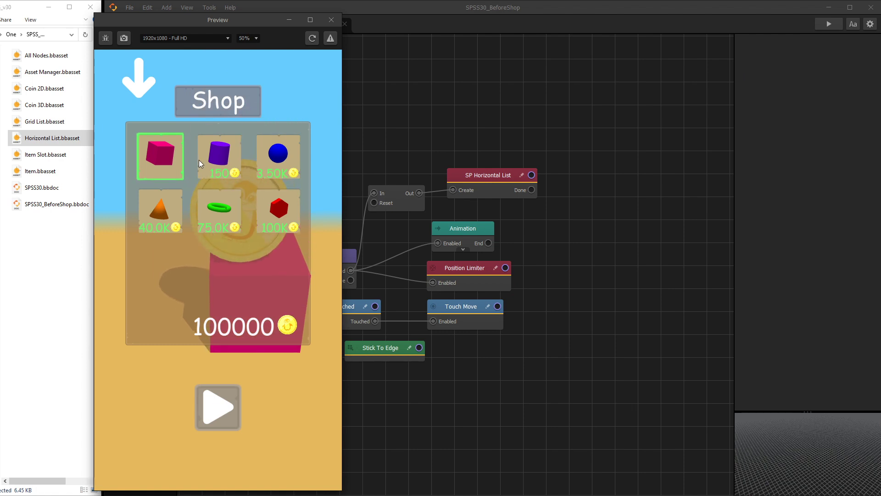
- Buy the purple cylinder and green ring in the grid shop preview and check the items in the horizontal shop
{"action": "left_click", "coordinate": [210, 156]}
{"action": "left_click", "coordinate": [218, 207]}
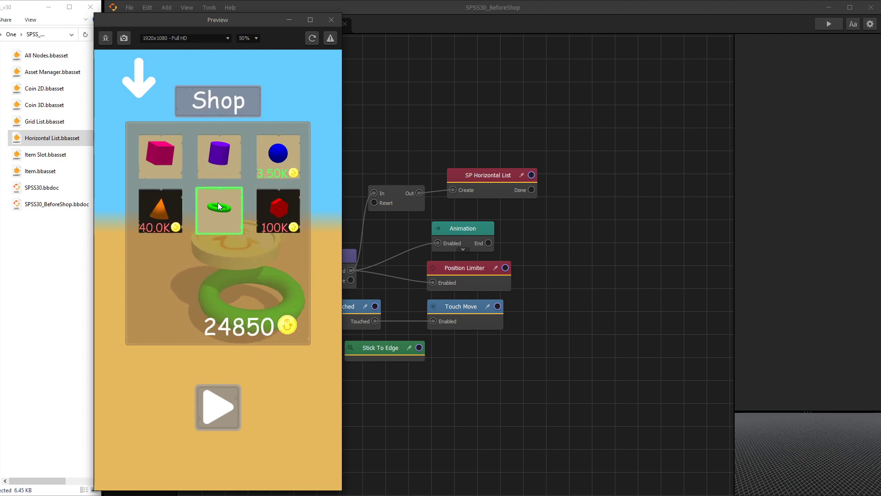
{"action": "left_click", "coordinate": [141, 88]}
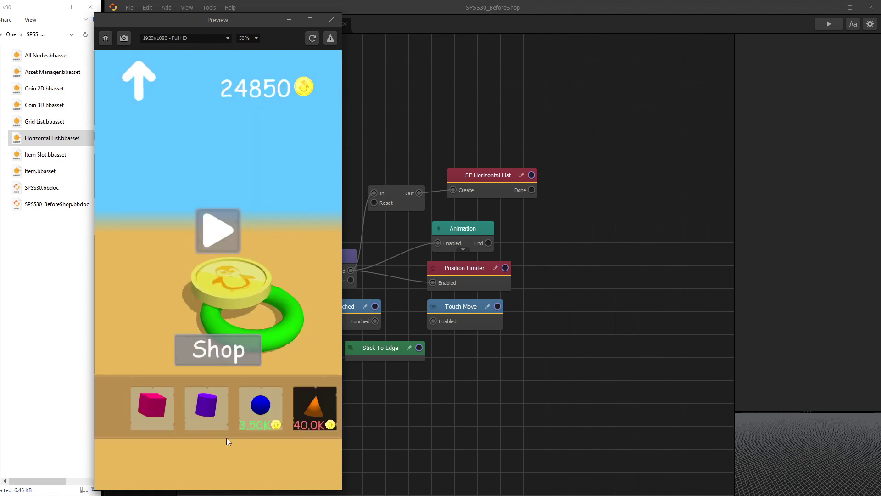
{"action": "left_click_drag", "start_coordinate": [271, 424], "coordinate": [162, 412]}
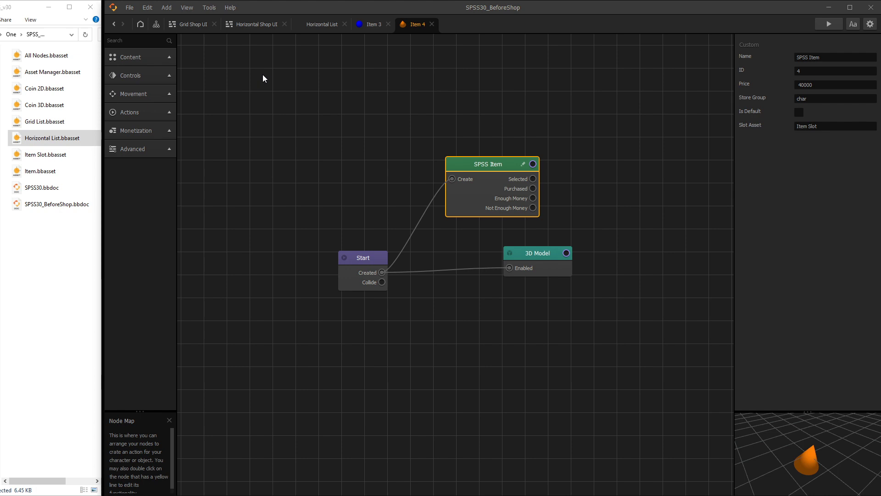
- Return to the mind map and select the 3D World node
{"action": "left_click", "coordinate": [158, 25]}
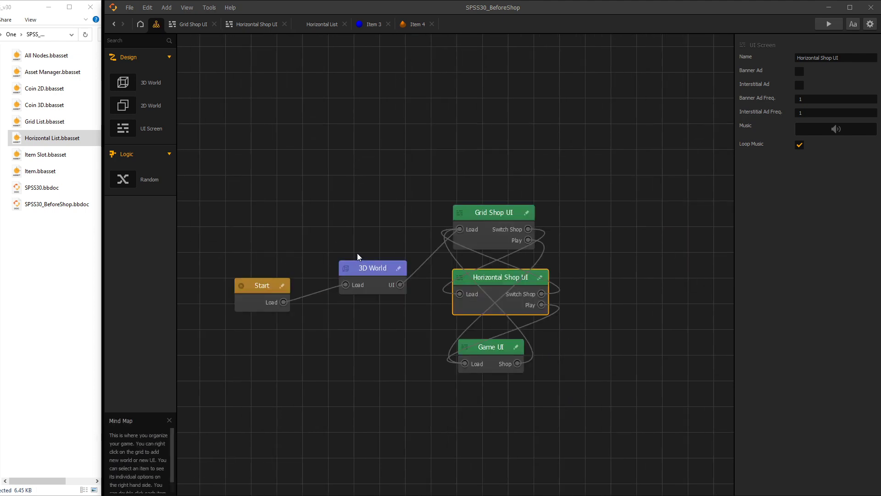
{"action": "left_click", "coordinate": [373, 272]}
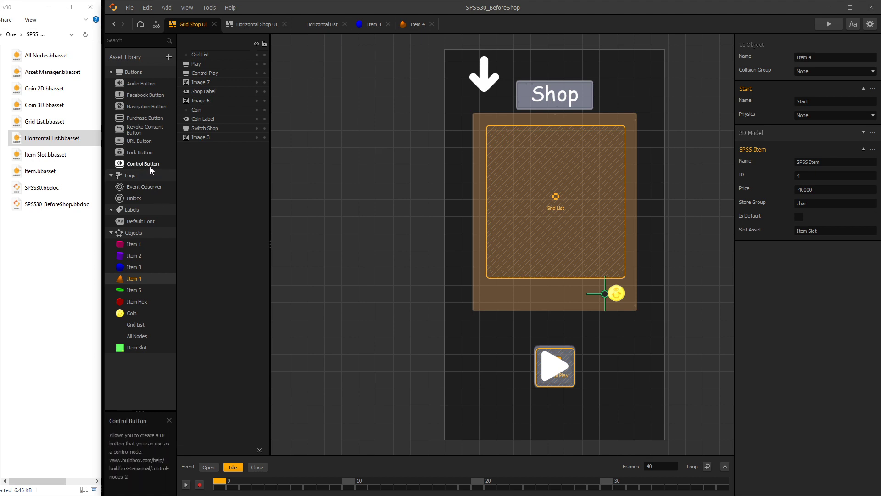
- Try a Control Button covering the whole Grid Shop UI, place it behind all other elements, and delete it
{"action": "left_click_drag", "start_coordinate": [150, 166], "coordinate": [364, 91]}
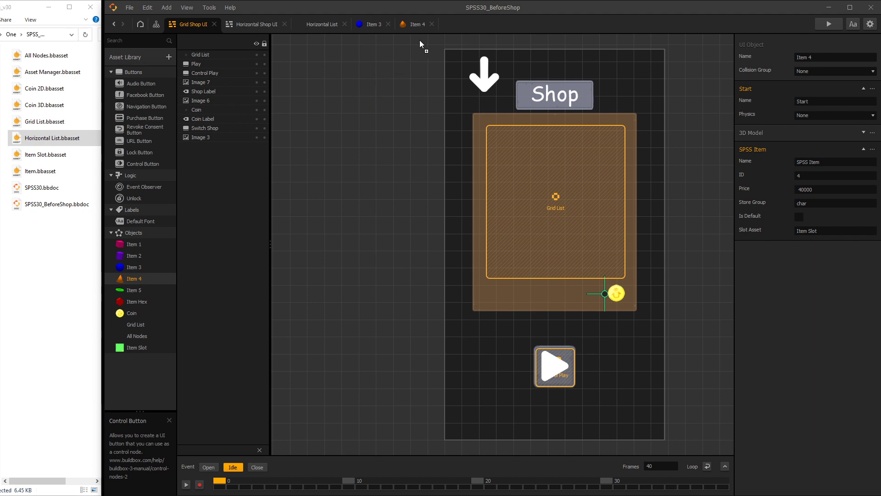
{"action": "left_click_drag", "start_coordinate": [420, 41], "coordinate": [689, 451]}
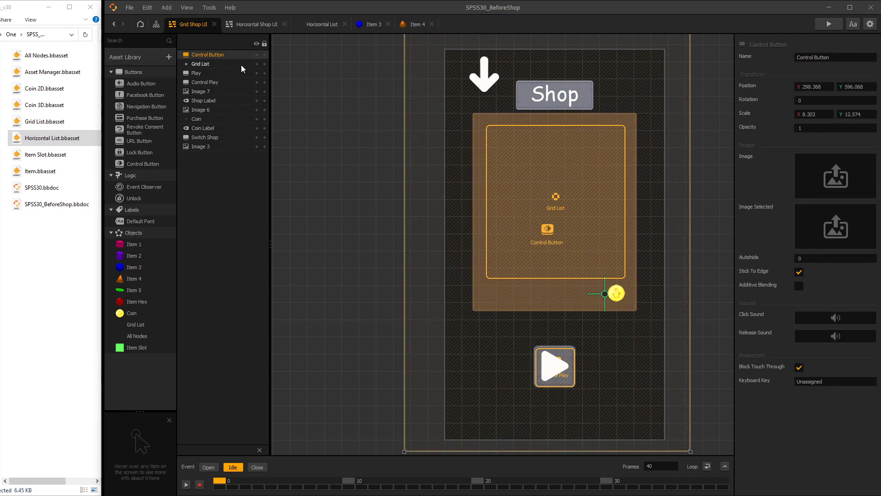
{"action": "left_click_drag", "start_coordinate": [227, 54], "coordinate": [203, 156]}
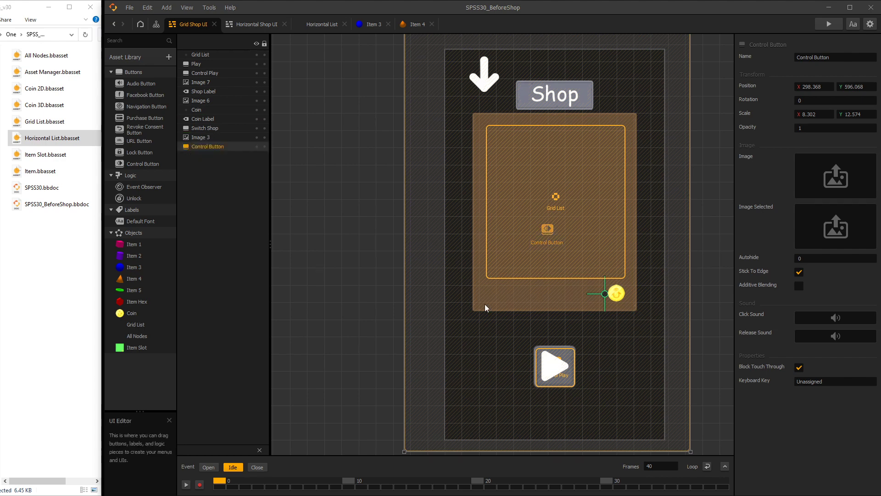
{"action": "mouse_move", "coordinate": [747, 369]}
{"action": "key", "text": "Delete"}
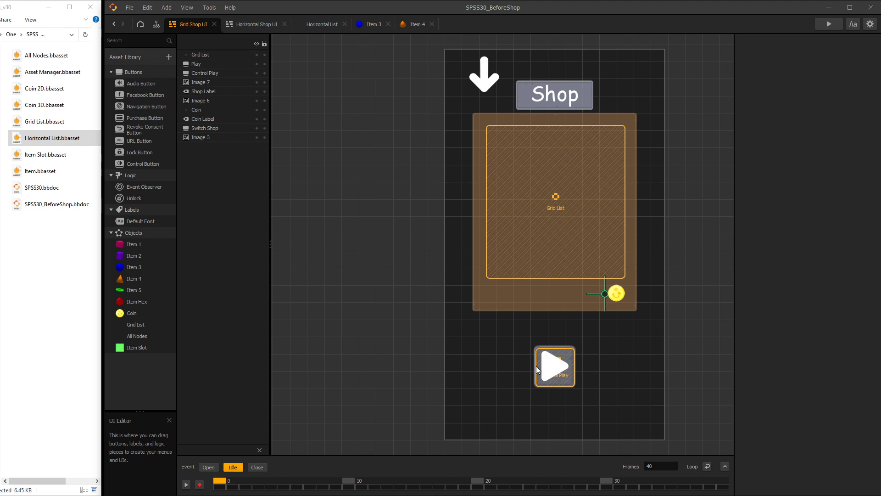
- Compare the settings of the Play and Control Play buttons in the Grid Shop UI
{"action": "left_click", "coordinate": [217, 73]}
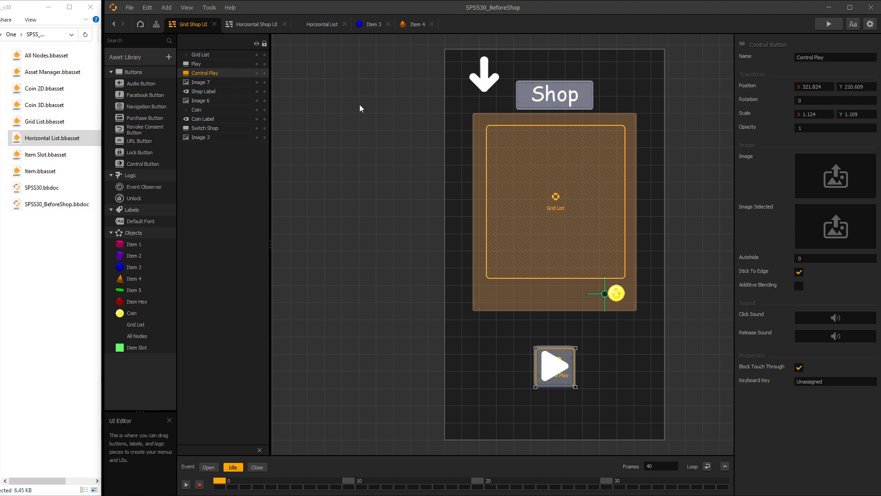
{"action": "left_click", "coordinate": [197, 65]}
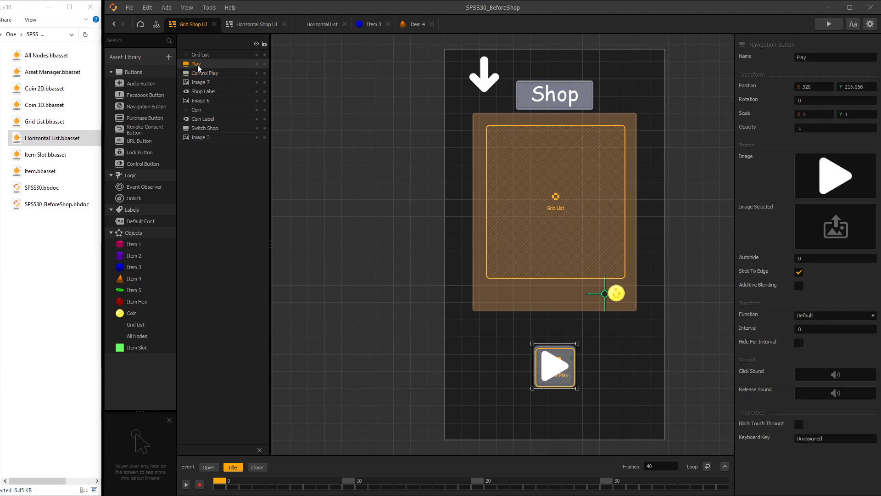
{"action": "left_click", "coordinate": [207, 73]}
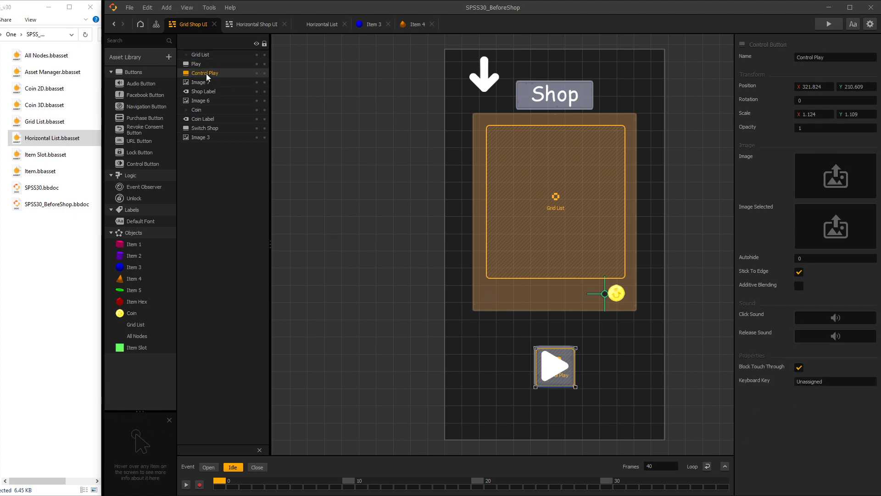
- Open Char 1's node map from the 3D World and examine its UI Button, Signal Invert and Rotate nodes
{"action": "left_click", "coordinate": [156, 25]}
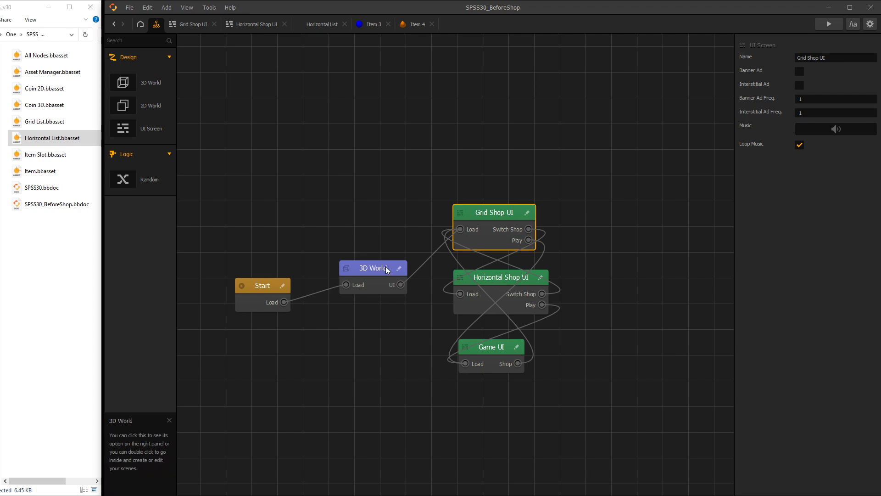
{"action": "double_click", "coordinate": [371, 264]}
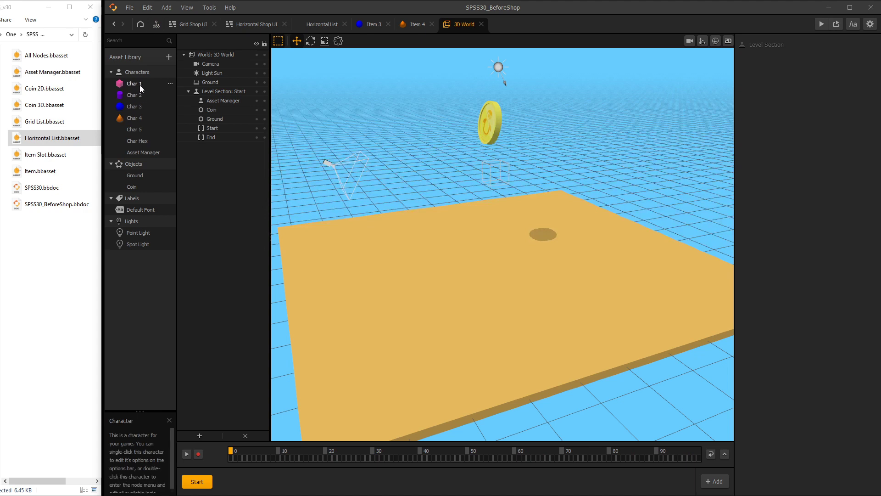
{"action": "double_click", "coordinate": [136, 84]}
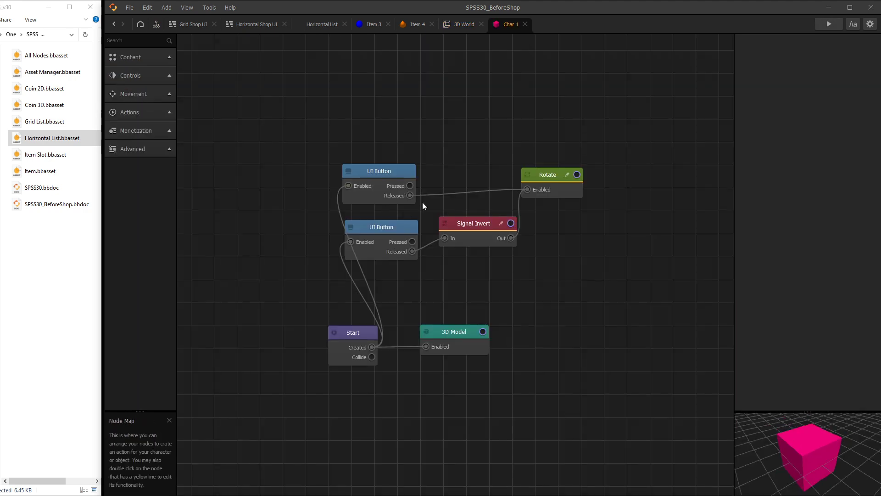
{"action": "left_click", "coordinate": [376, 171]}
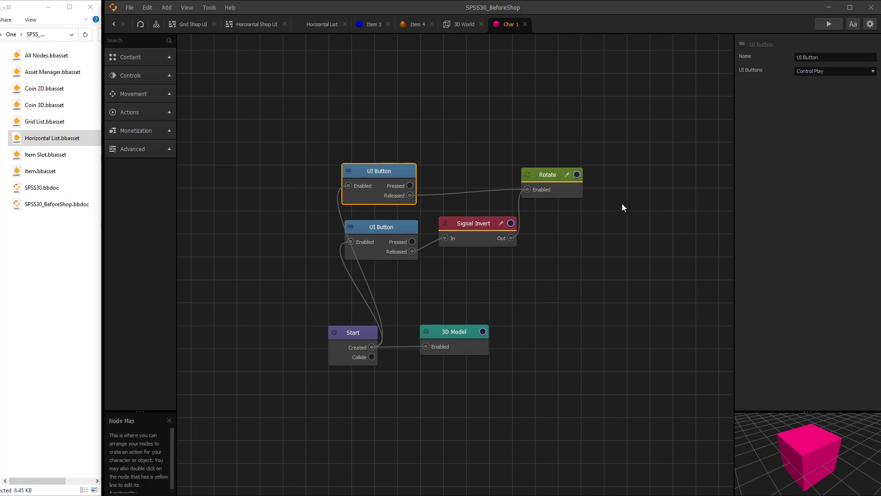
{"action": "left_click", "coordinate": [392, 231]}
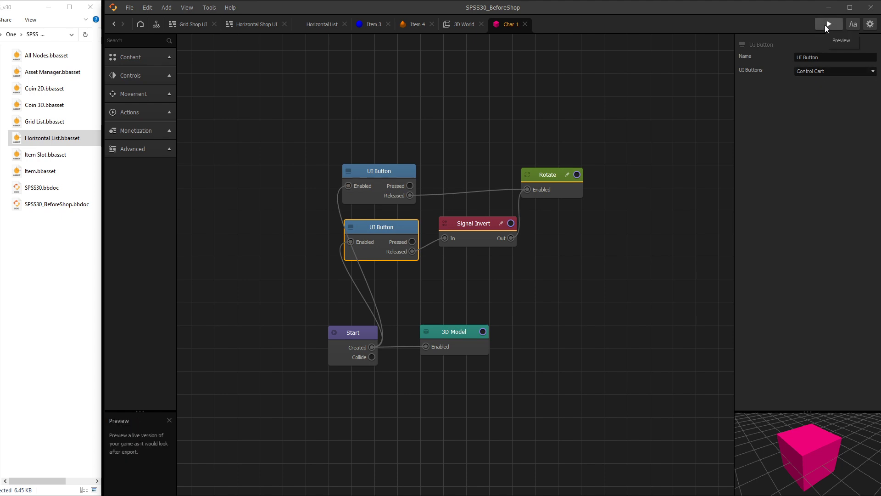
{"action": "left_click", "coordinate": [482, 226]}
{"action": "left_click", "coordinate": [556, 177]}
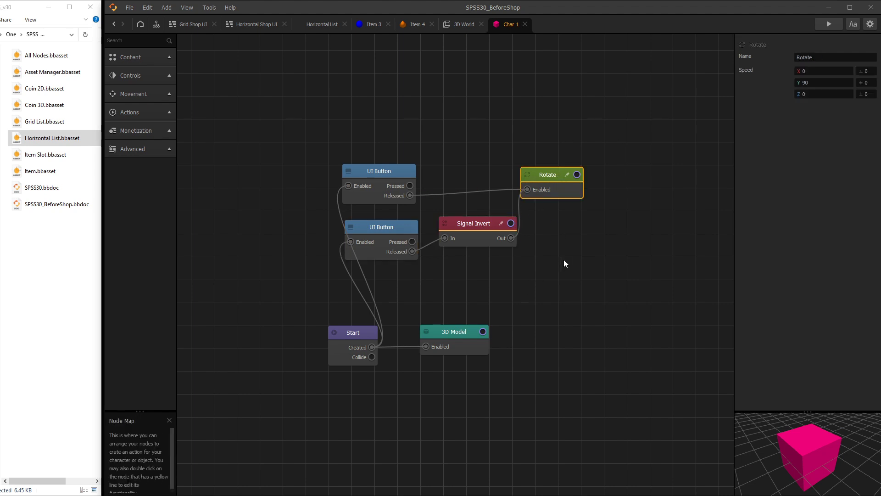
- Preview the game, select the purple cylinder and pink cube in the grid shop, and start play to check the cube's rotation
{"action": "left_click", "coordinate": [827, 24]}
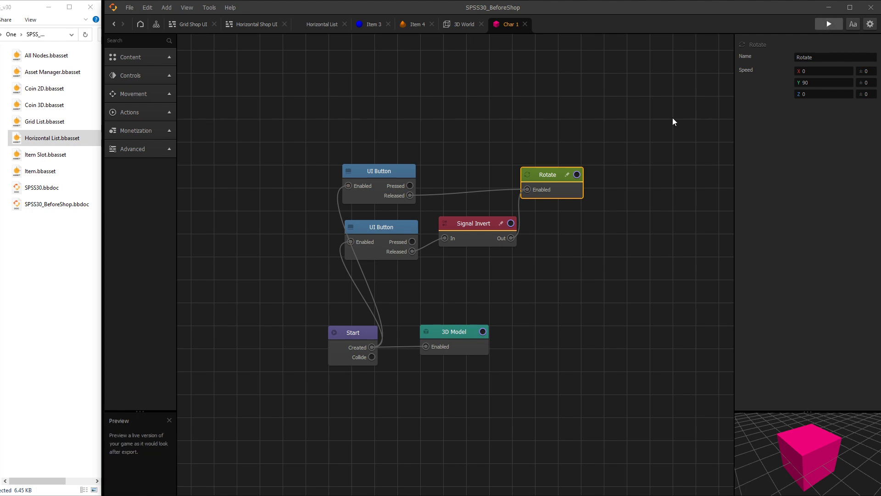
{"action": "left_click", "coordinate": [302, 160]}
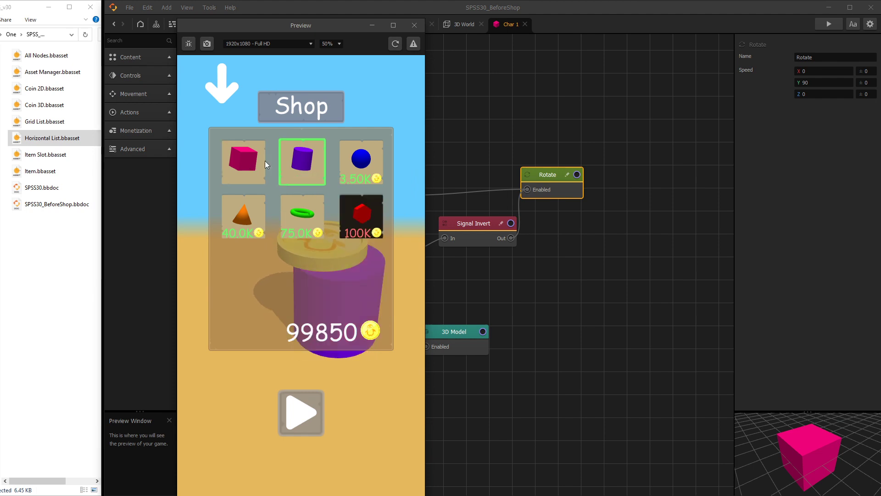
{"action": "left_click", "coordinate": [244, 161]}
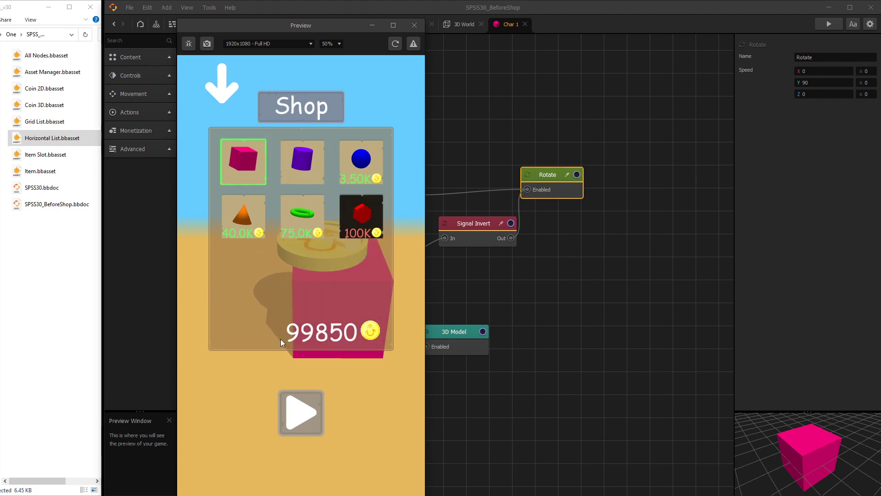
{"action": "left_click", "coordinate": [302, 415]}
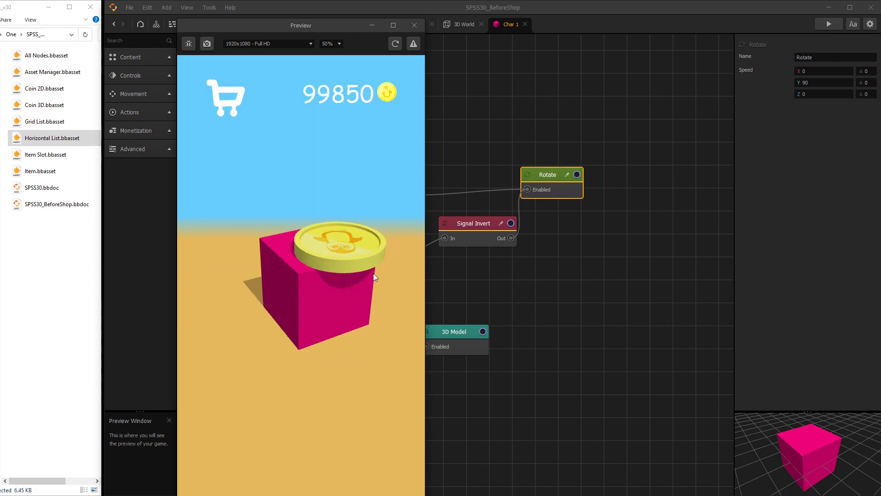
- Return to the shop in the preview, select the purple cylinder and buy the blue sphere
{"action": "left_click", "coordinate": [225, 98]}
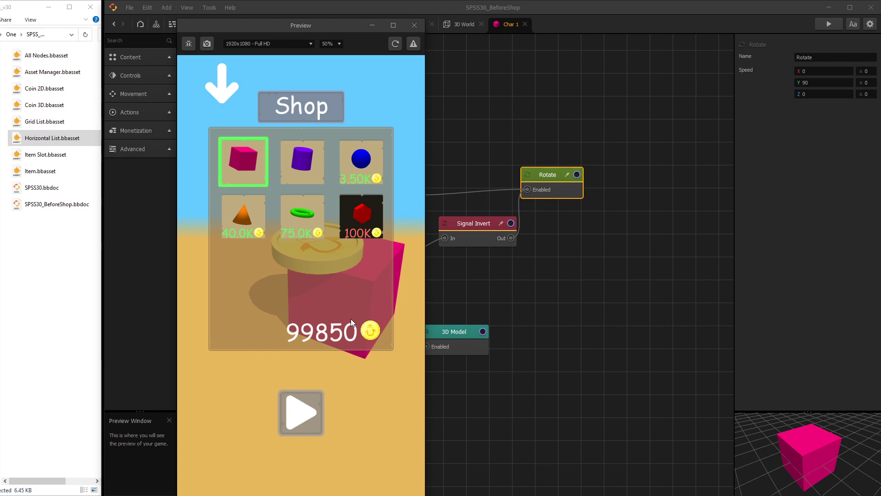
{"action": "left_click", "coordinate": [296, 164]}
{"action": "left_click", "coordinate": [366, 163]}
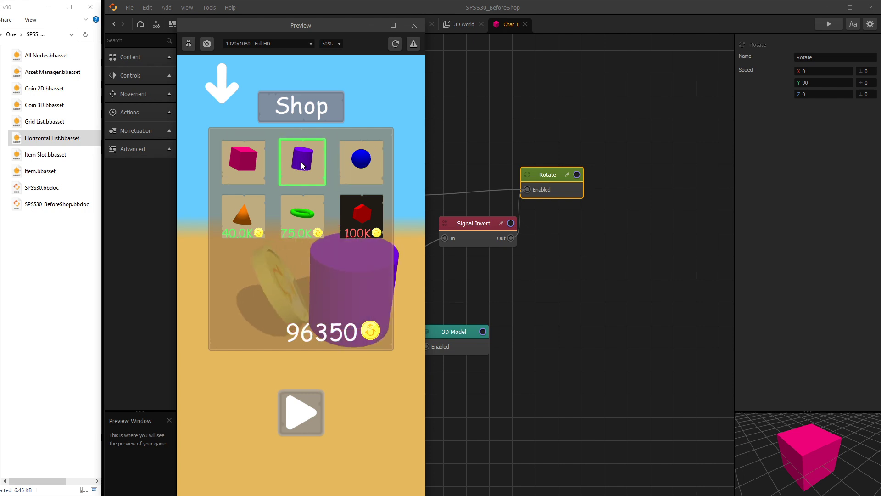